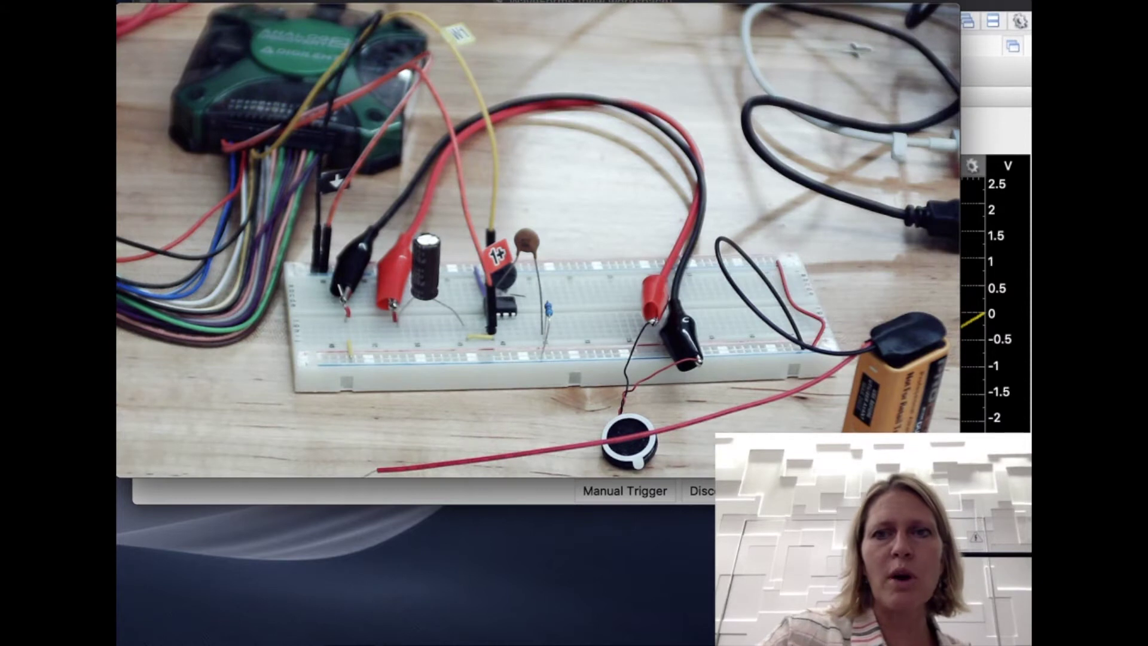
# - Look over the Wavegen 1, Welcome and Scope 1 pages of the workspace
pyautogui.click(960, 85)
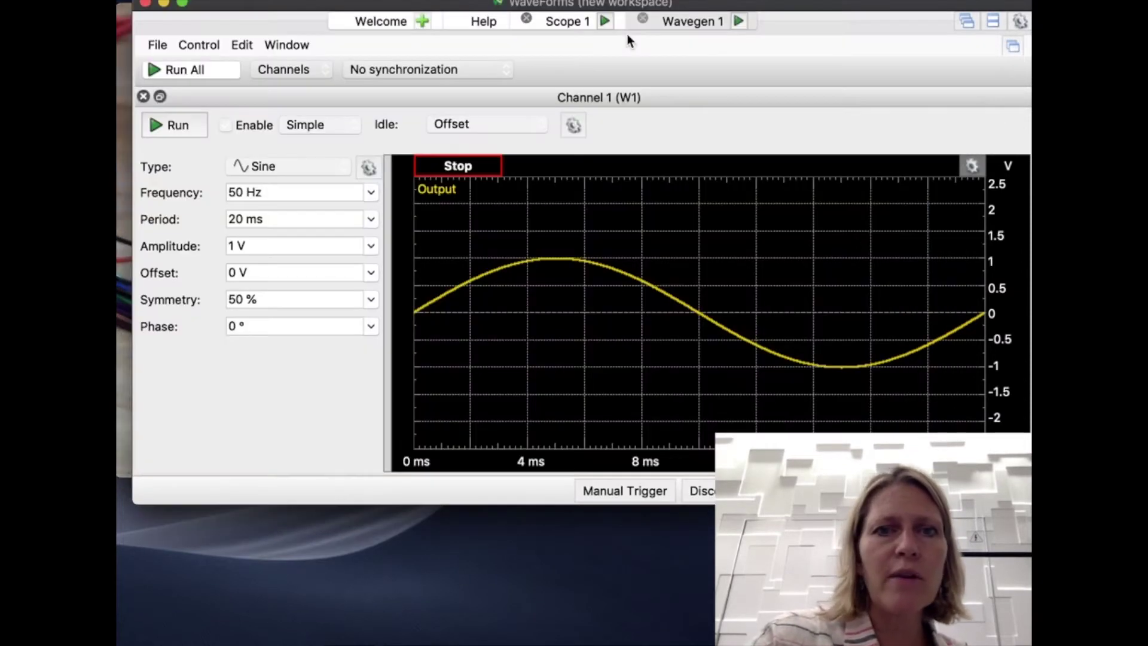
pyautogui.click(683, 27)
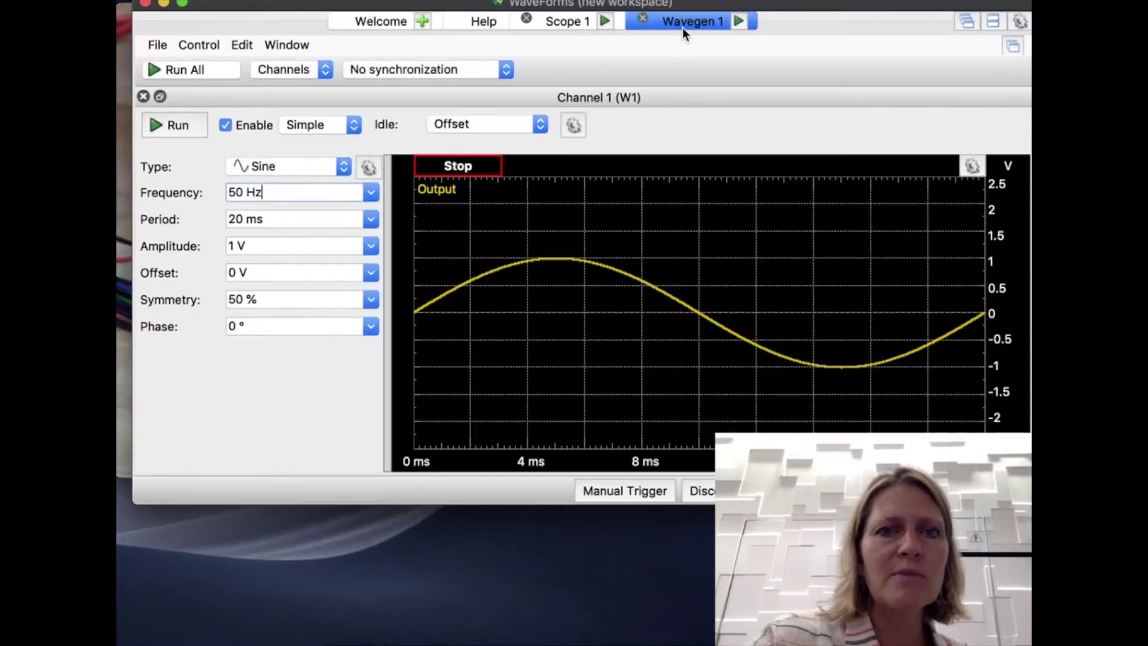
pyautogui.click(374, 26)
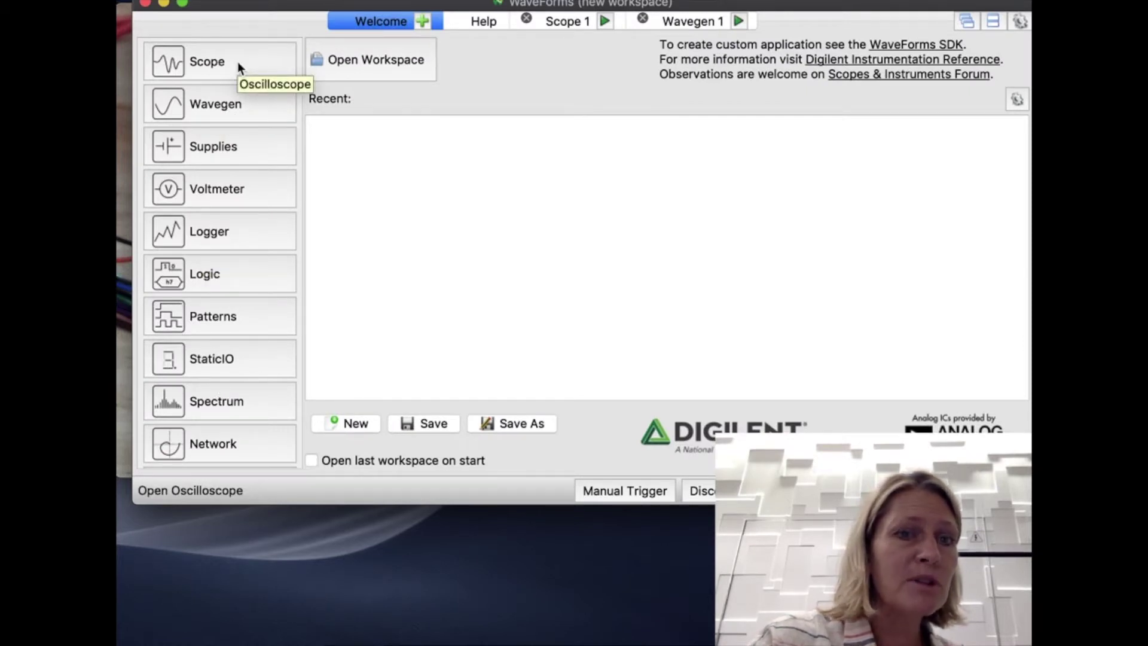
pyautogui.click(559, 20)
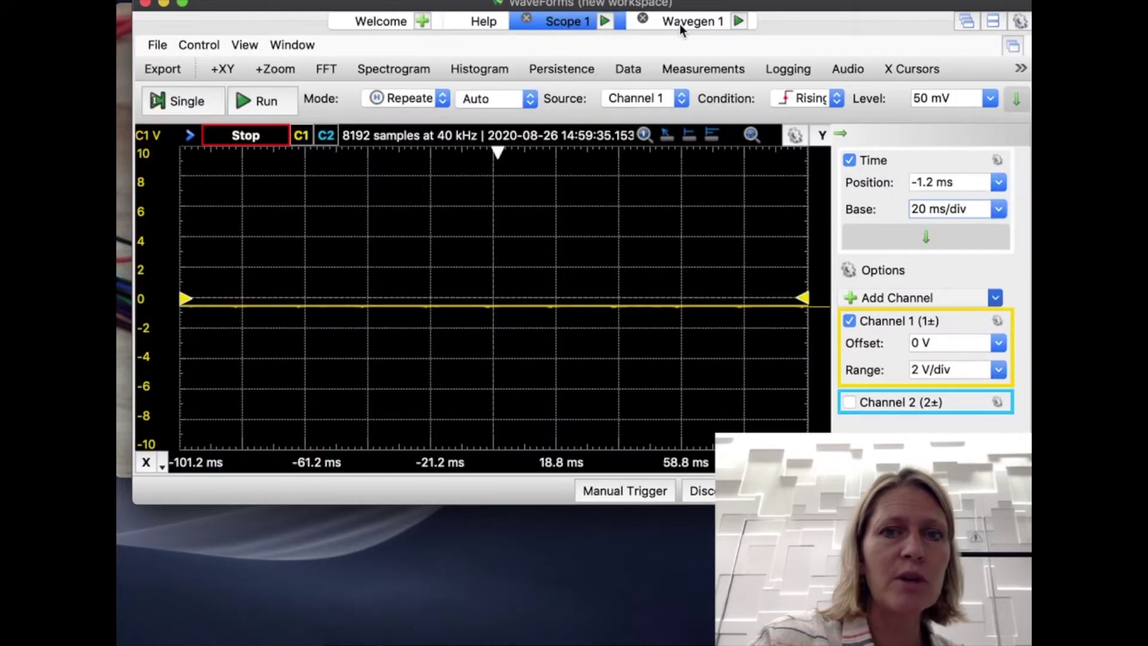
pyautogui.click(680, 24)
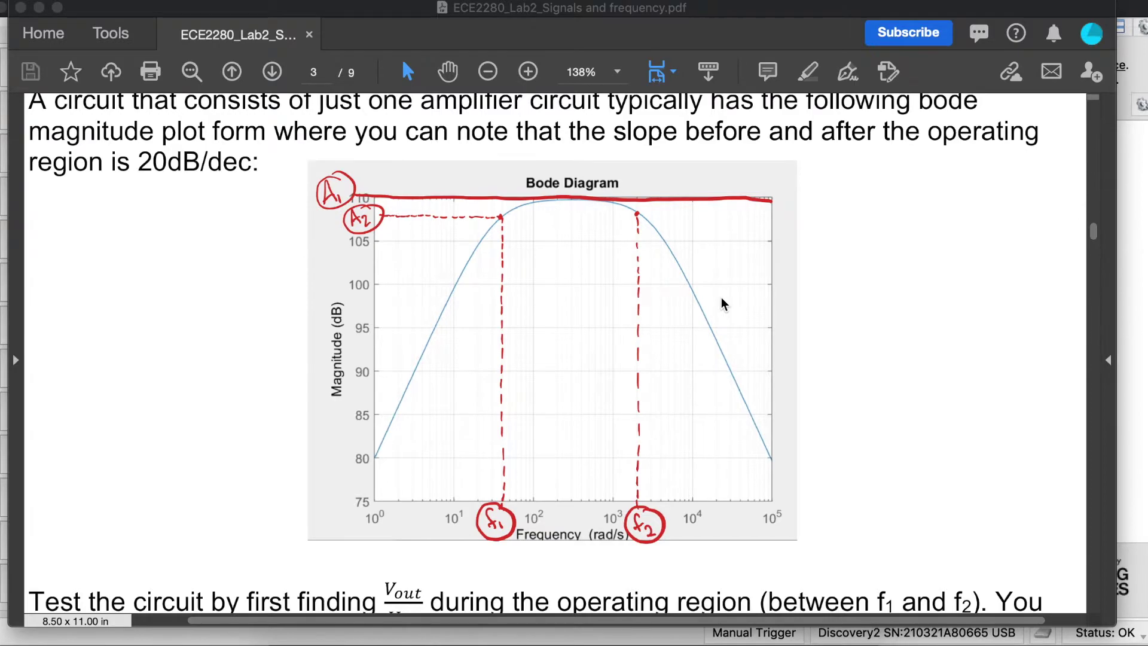
# - Review the Part 2 Bode diagram, the Equation (1) instructions and item 3 in the lab handout PDF
pyautogui.scroll(-10, 724, 303)
pyautogui.scroll(-7, 723, 303)
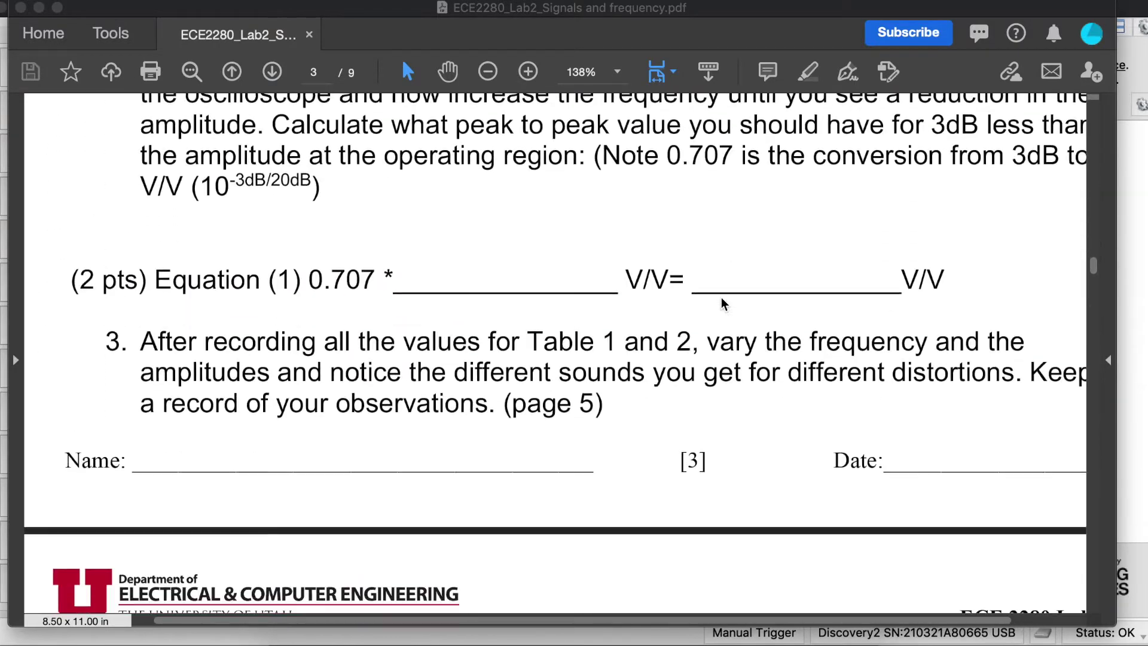
pyautogui.scroll(15, 723, 303)
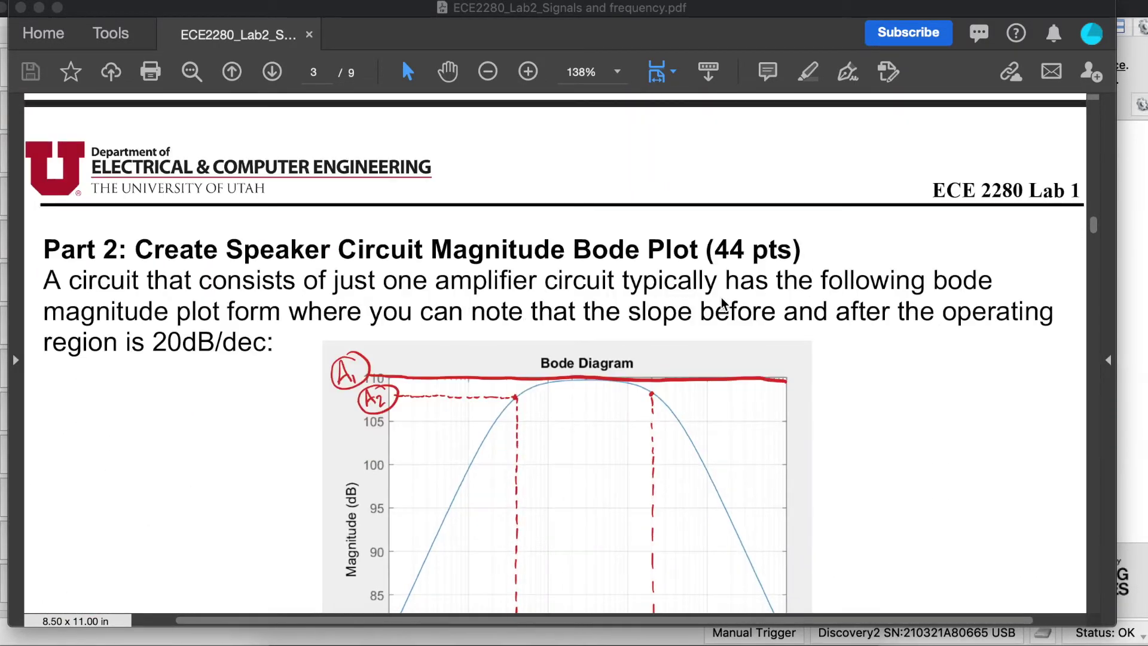
pyautogui.scroll(-5, 720, 304)
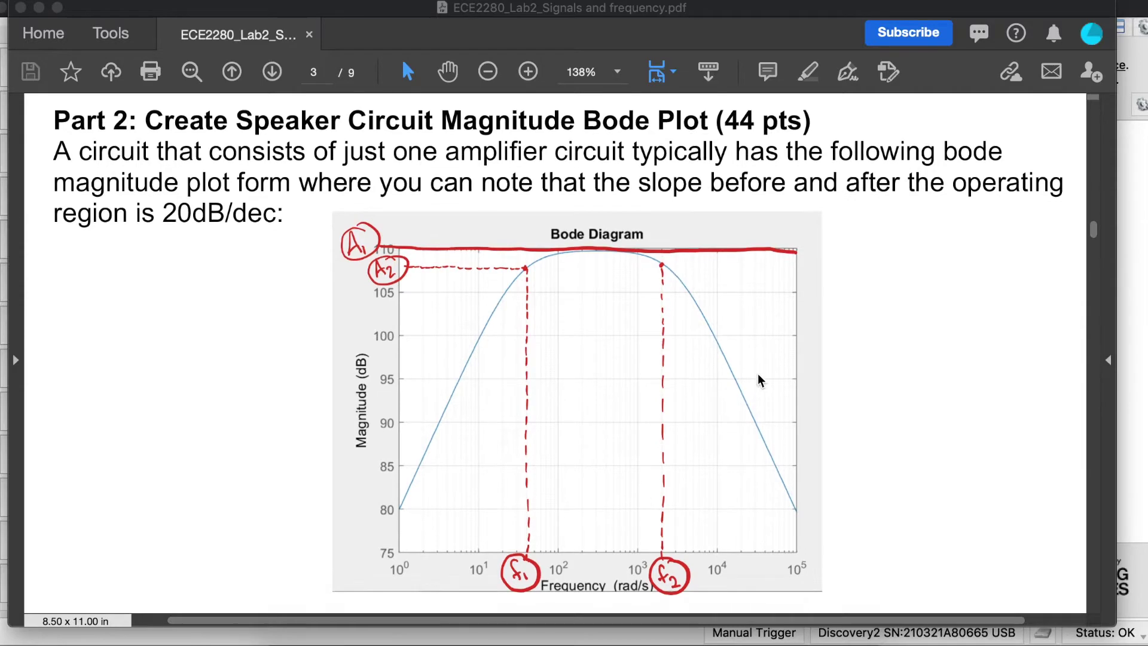
pyautogui.scroll(-15, 693, 365)
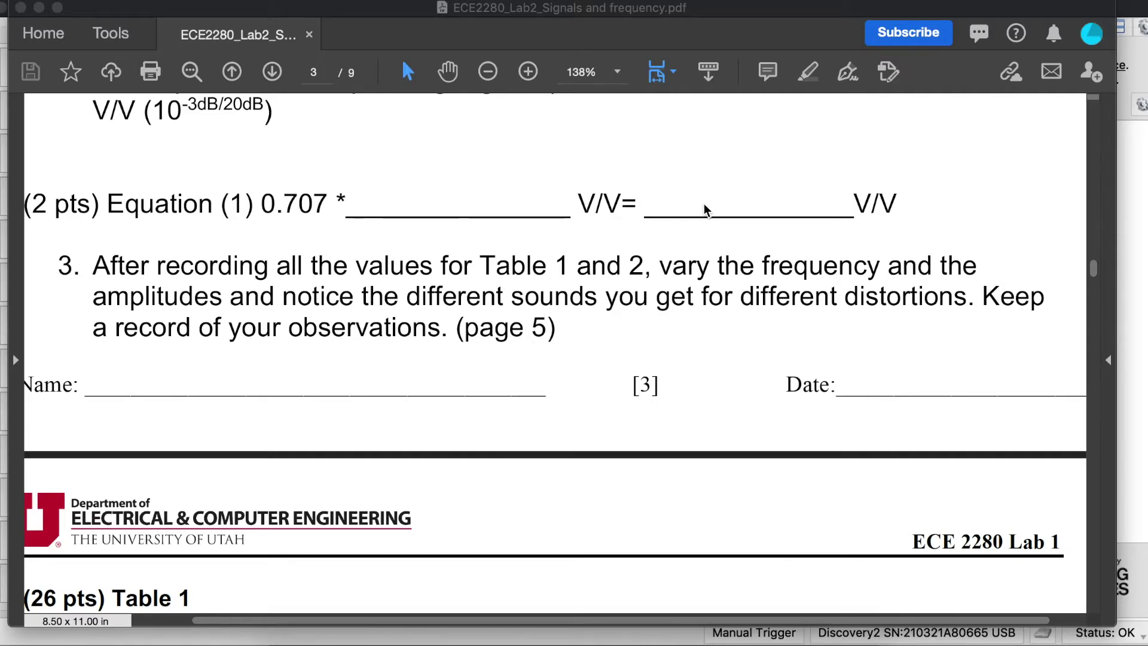
pyautogui.scroll(5, 688, 204)
pyautogui.scroll(12, 688, 200)
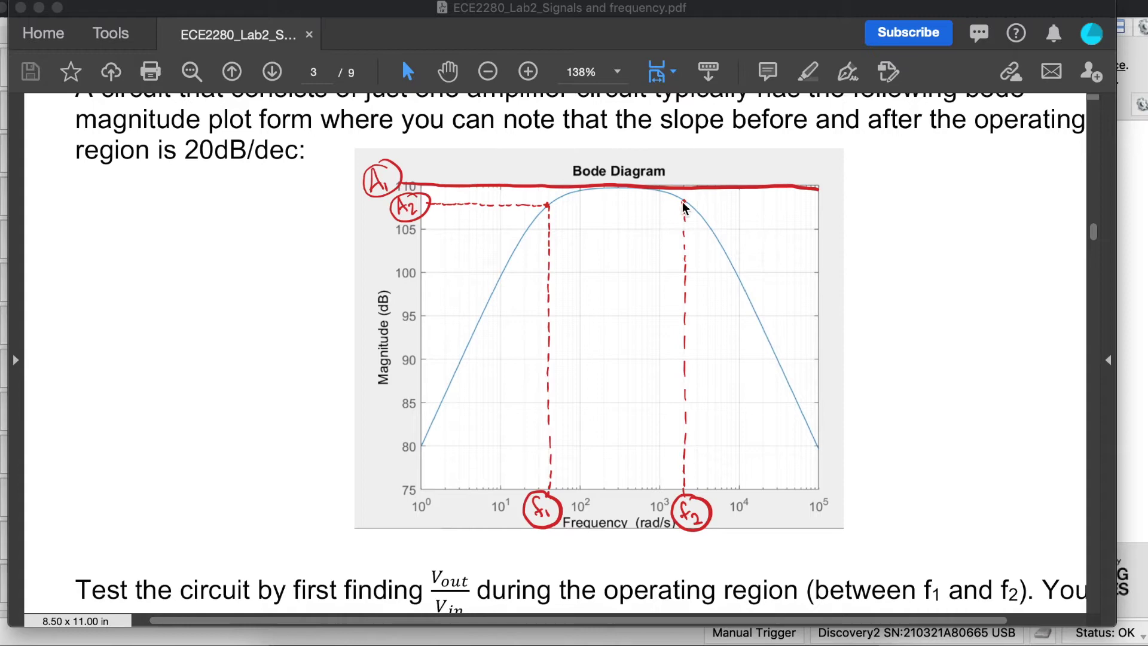
# - Switch to WaveForms and open a waveform generator with its Channel 1 sine frequency set to 10 Hz
pyautogui.moveTo(311, 13); pyautogui.dragTo(290, 162)
pyautogui.click(529, 7)
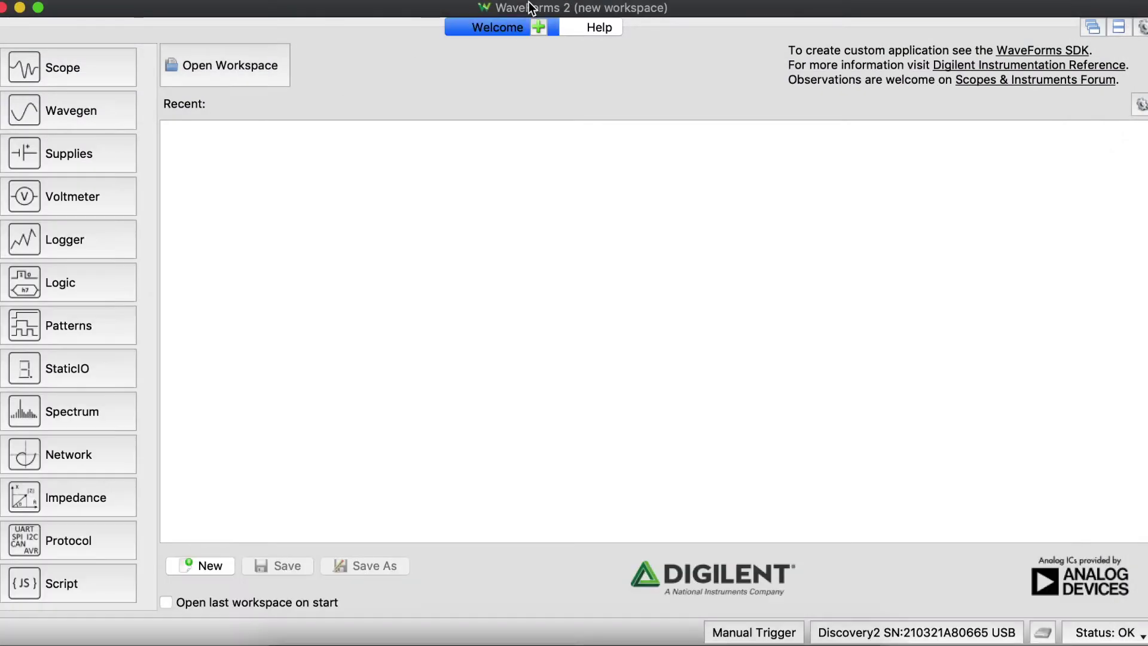
pyautogui.click(85, 110)
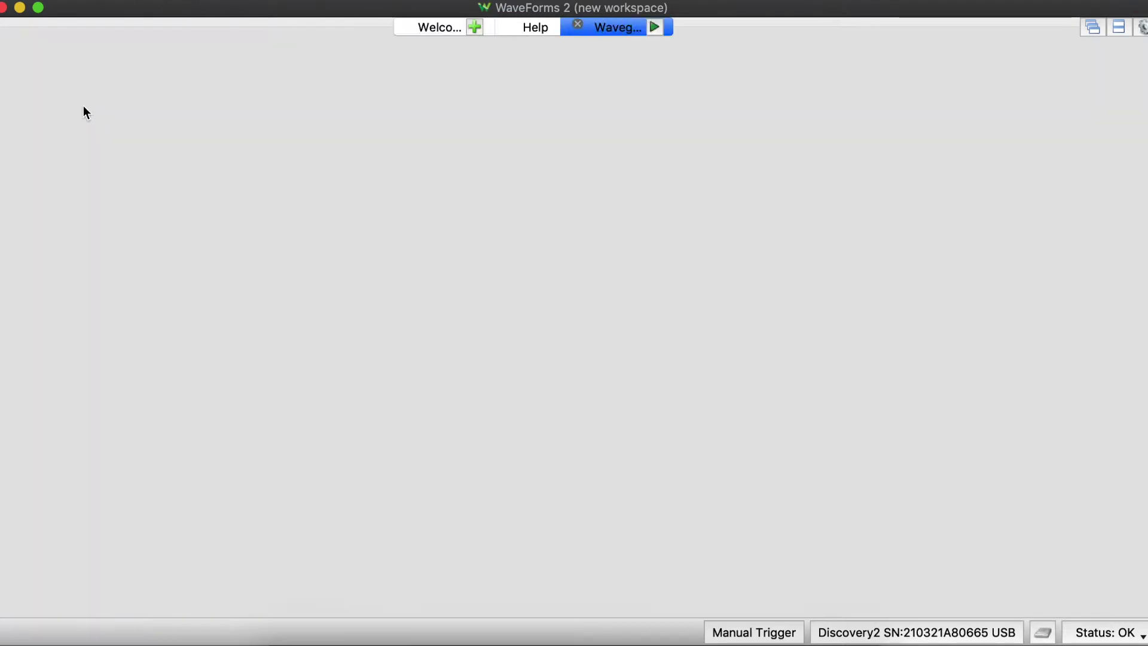
pyautogui.click(225, 197)
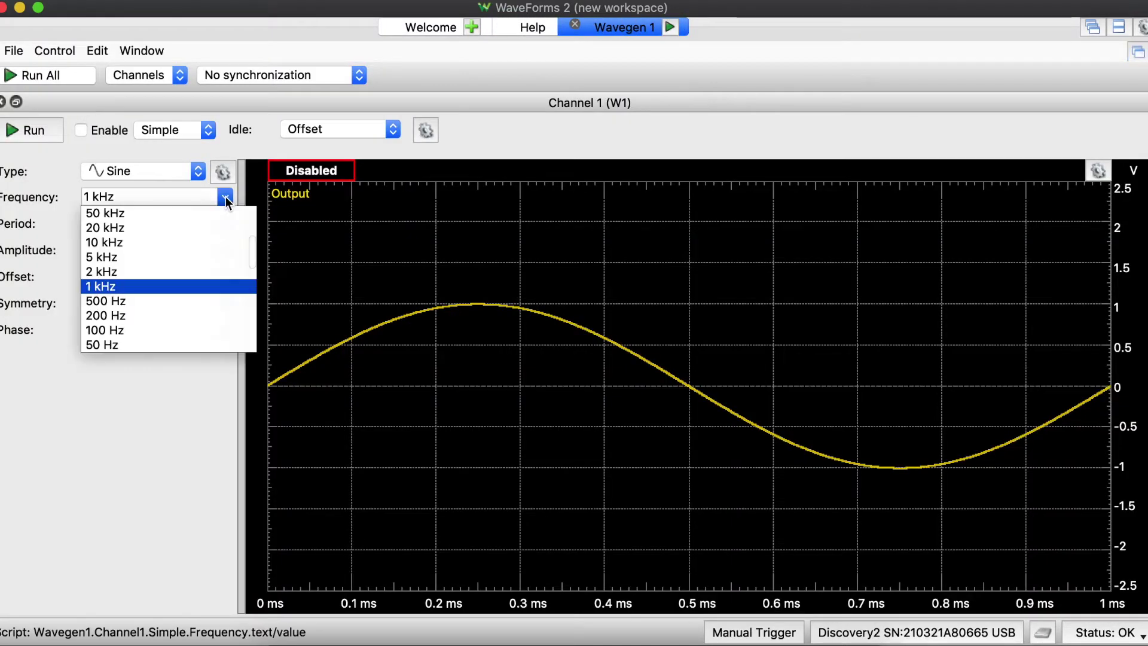
pyautogui.scroll(-3, 177, 303)
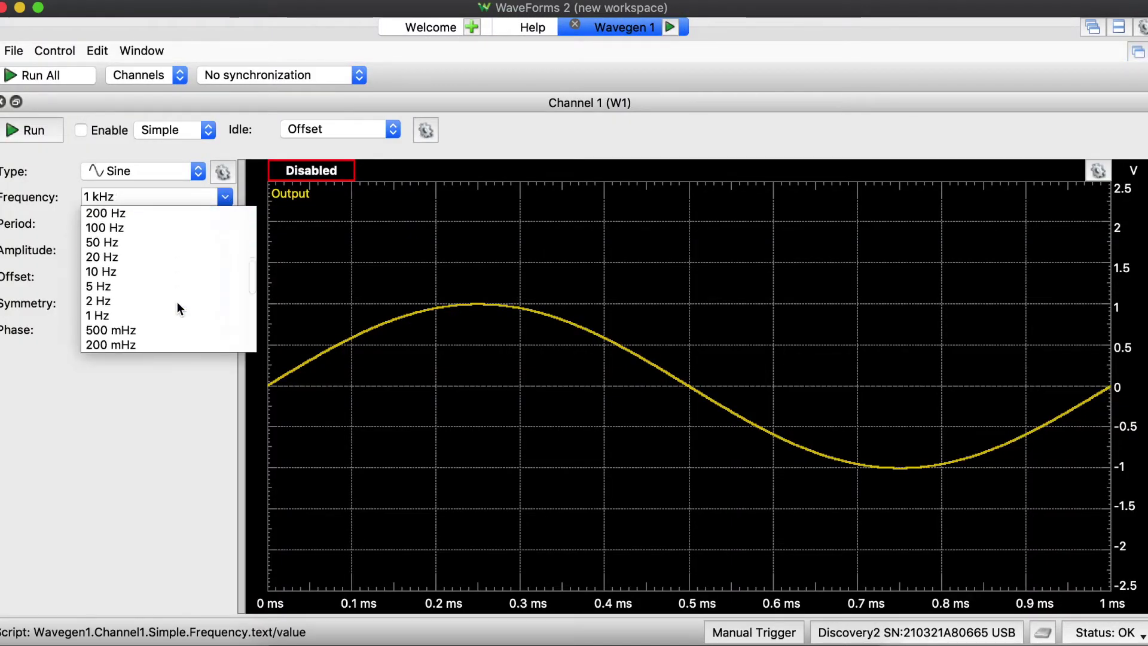
pyautogui.click(135, 256)
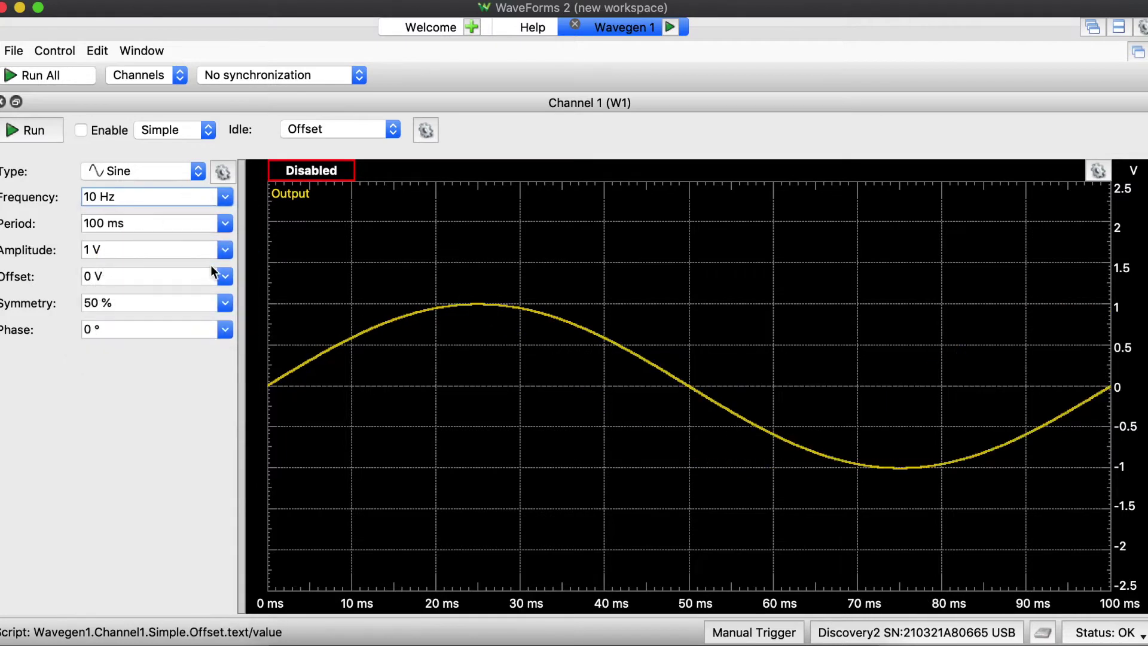
# - Set the generator's Channel 1 amplitude to 5 mV and start its output
pyautogui.click(225, 250)
pyautogui.scroll(-8, 198, 375)
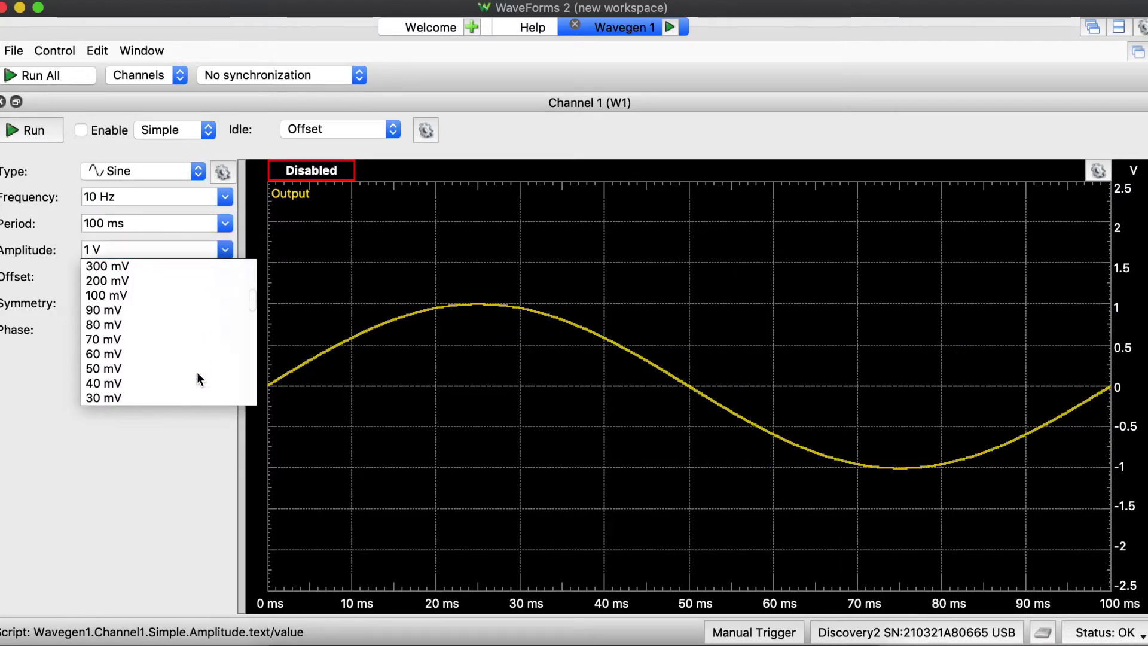
pyautogui.scroll(1, 196, 374)
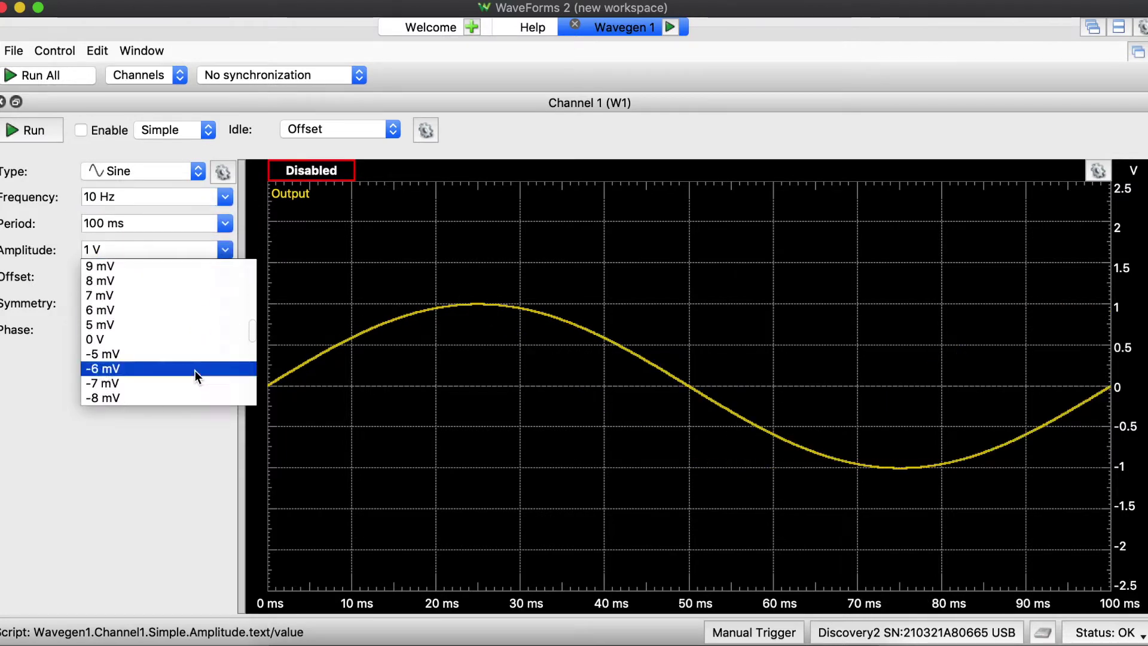
pyautogui.click(122, 325)
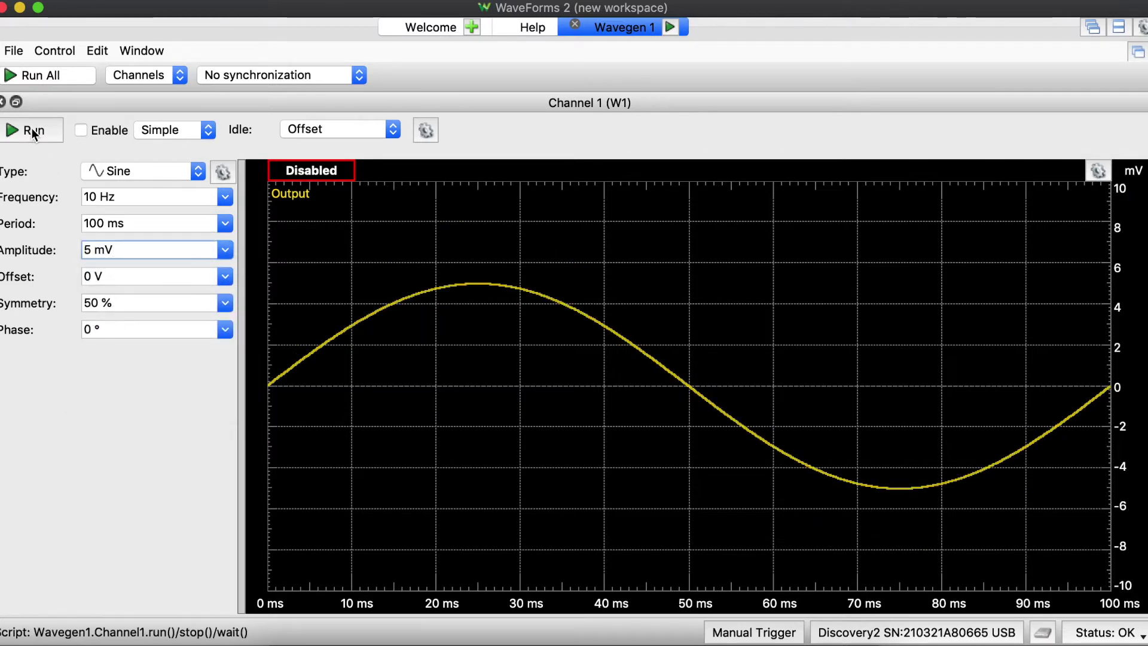
pyautogui.click(32, 130)
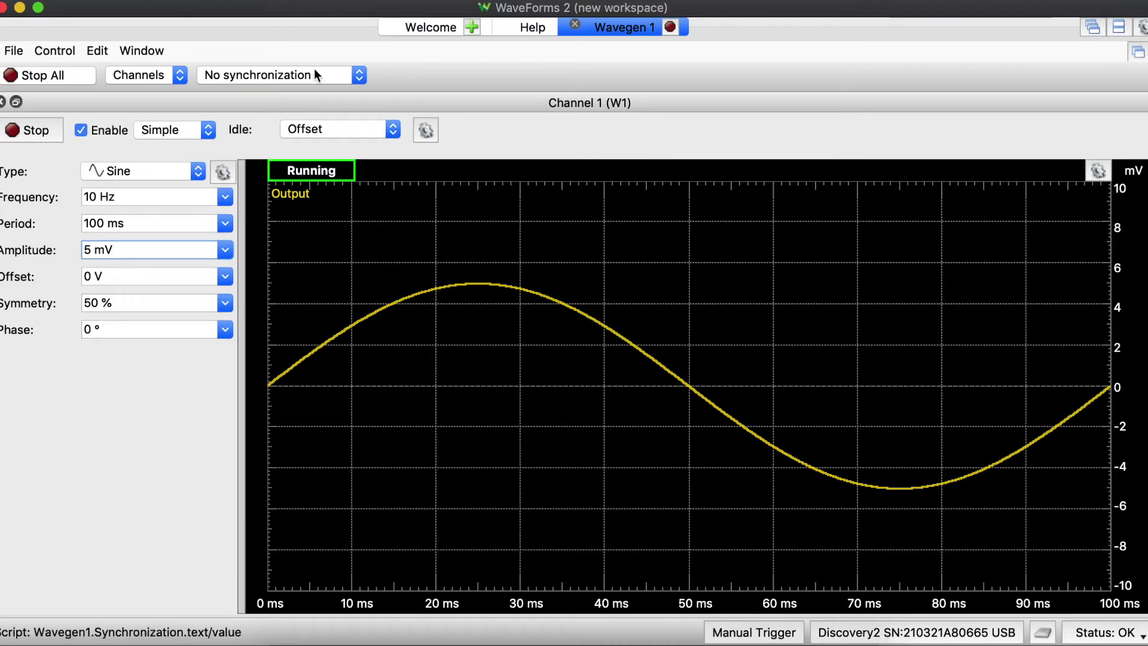
# - Open an oscilloscope and start a repeated acquisition with Channel 2 disabled
pyautogui.click(454, 28)
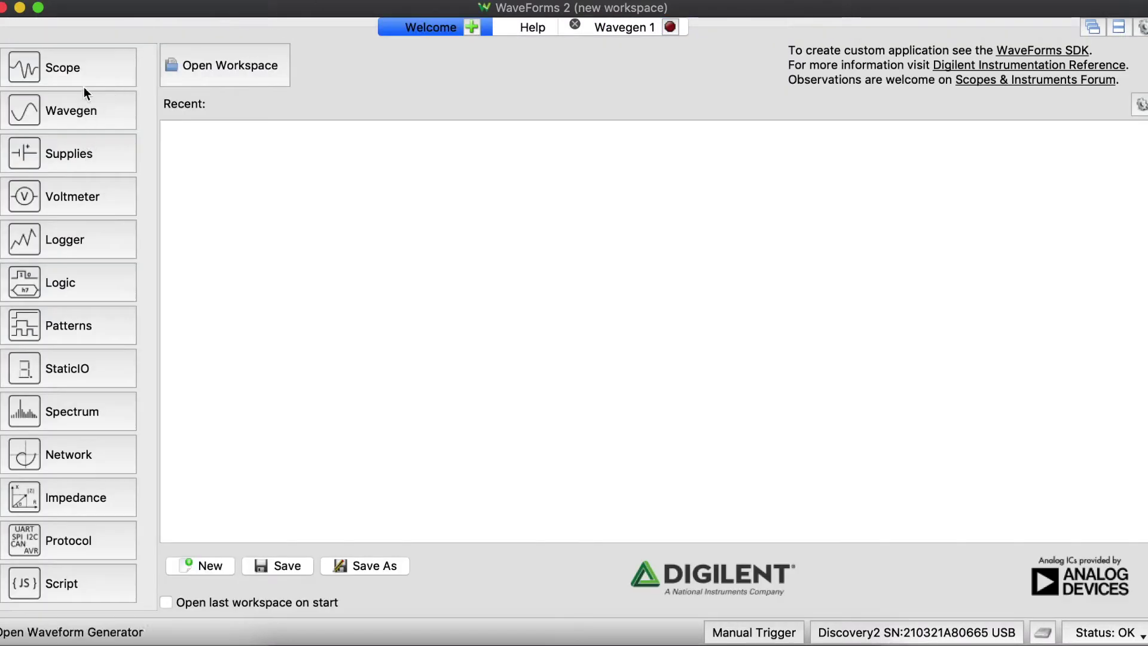
pyautogui.click(84, 70)
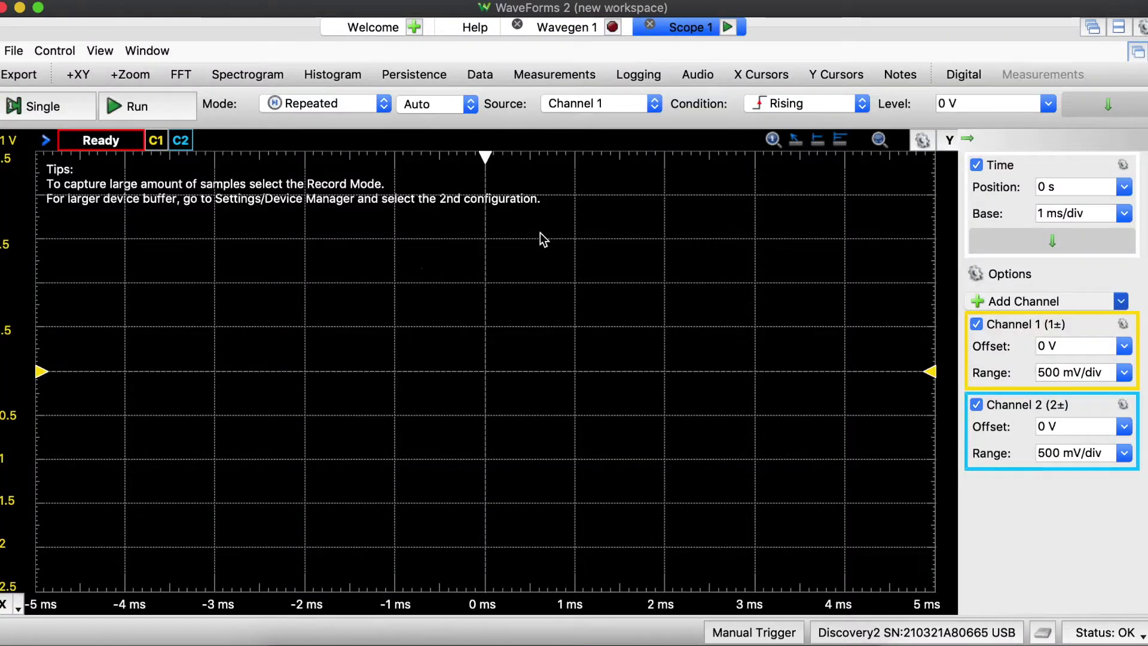
pyautogui.click(977, 404)
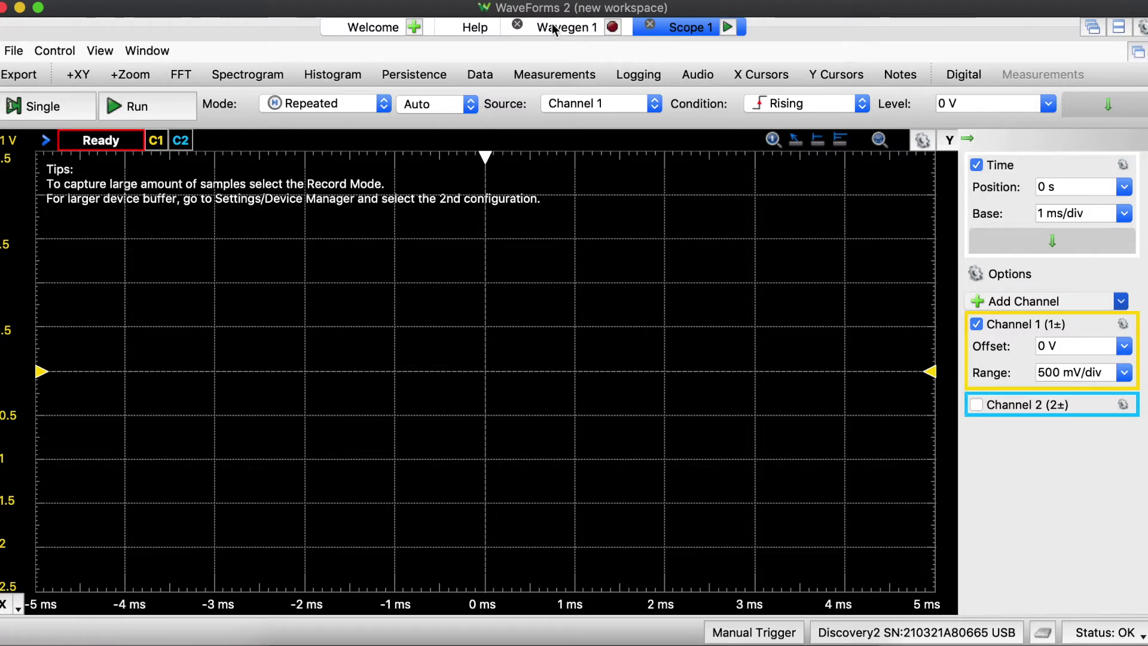
pyautogui.click(139, 112)
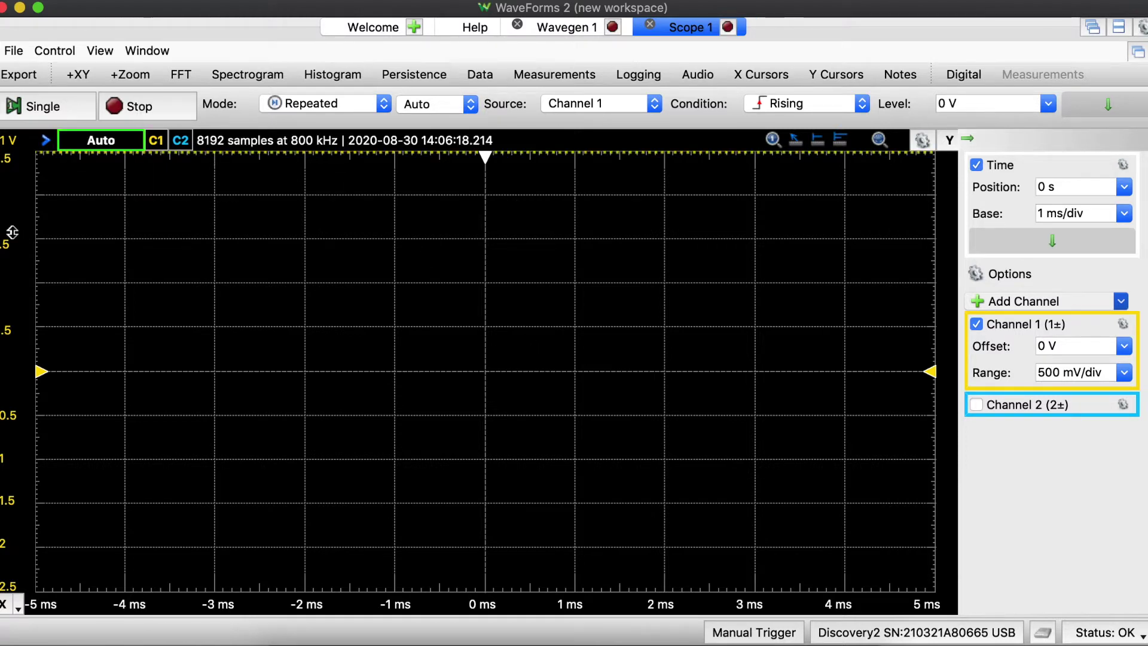
# - Shift the scope's Channel 1 offset to -3.7 V to bring the trace into view
pyautogui.moveTo(10, 269); pyautogui.dragTo(13, 390)
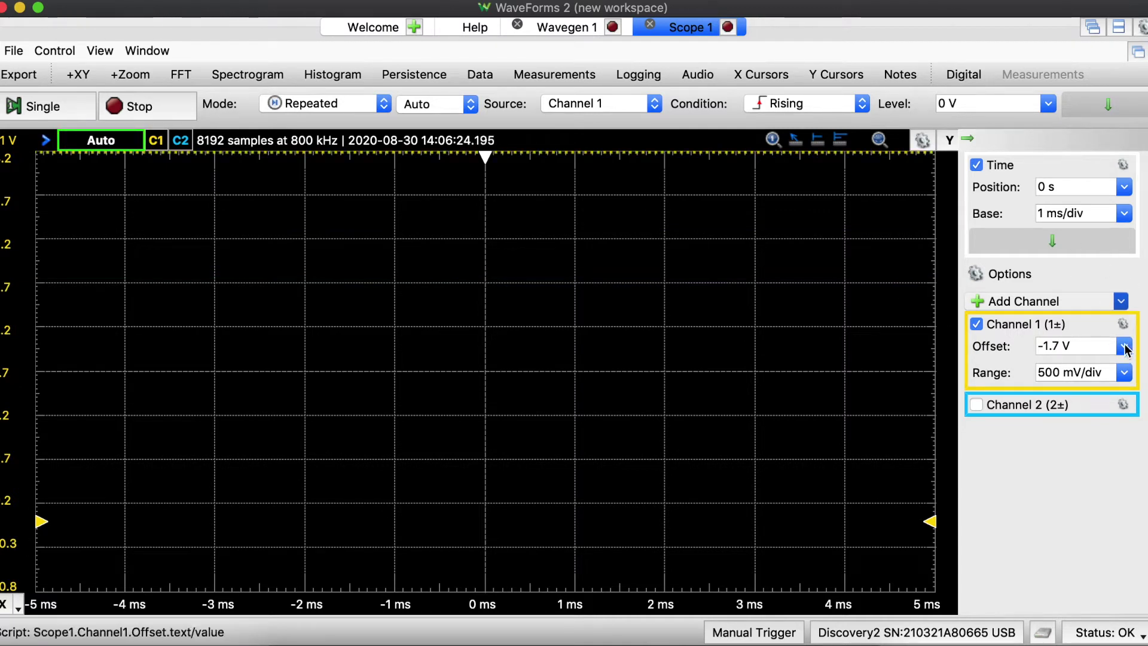
pyautogui.moveTo(3, 243)
pyautogui.mouseDown()
pyautogui.moveTo(2, 381)
pyautogui.moveTo(14, 431)
pyautogui.mouseUp()
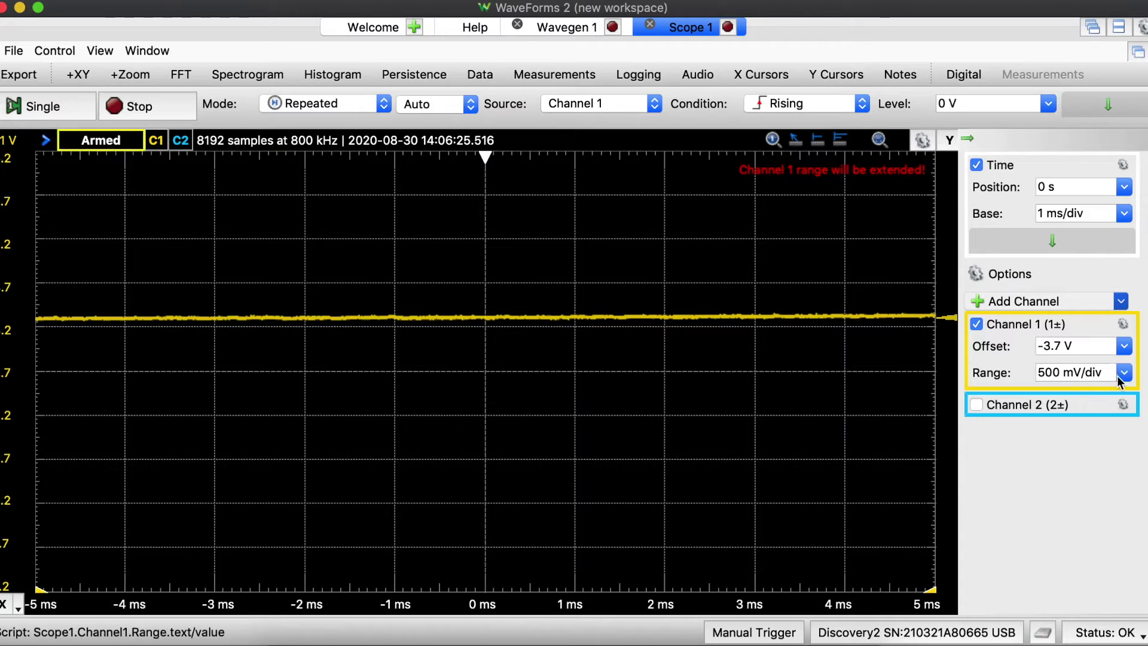
# - Try scope time bases of 1 s/div and 500 ms/div
pyautogui.click(1124, 213)
pyautogui.scroll(-2, 1104, 308)
pyautogui.scroll(4, 1103, 308)
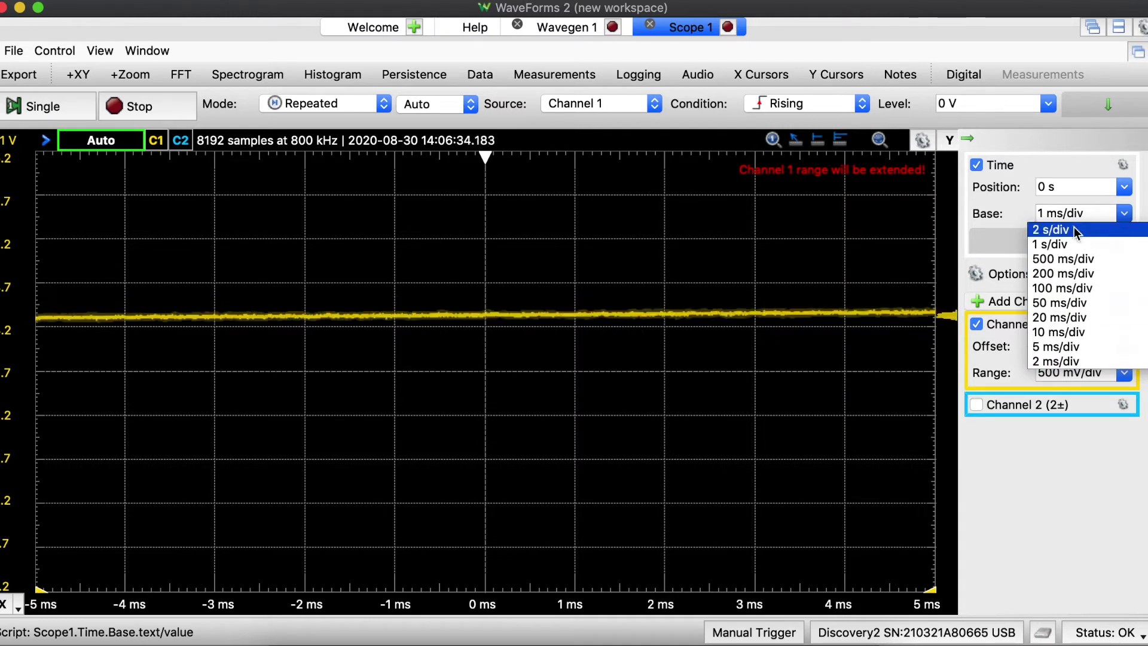
pyautogui.click(1074, 245)
pyautogui.press('Return')
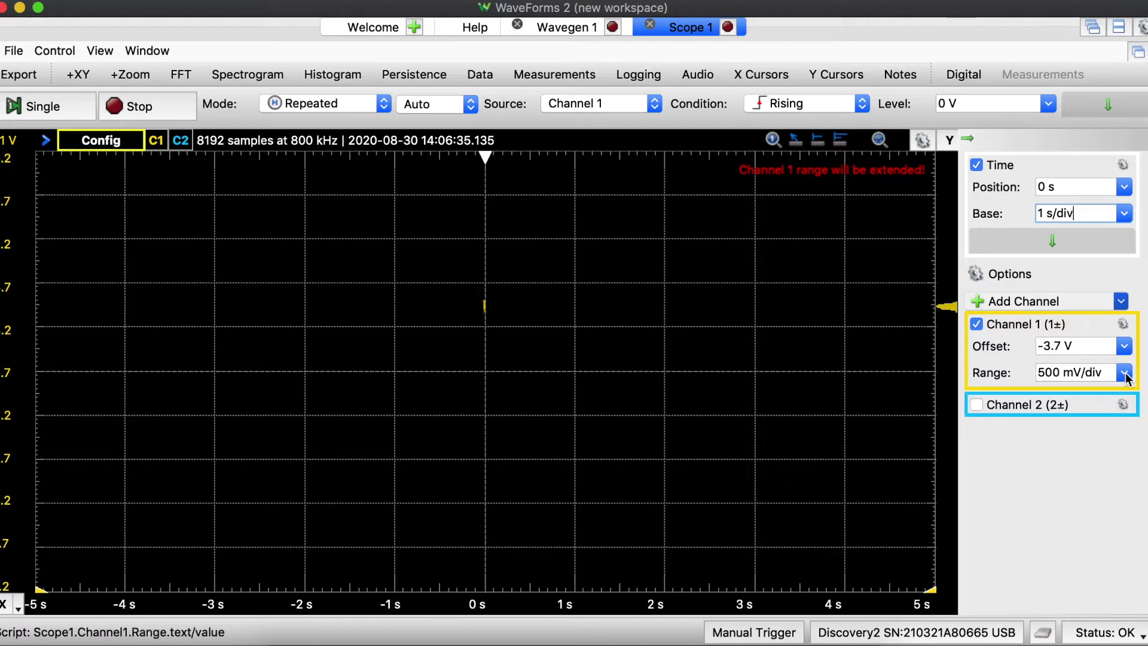
pyautogui.click(1125, 217)
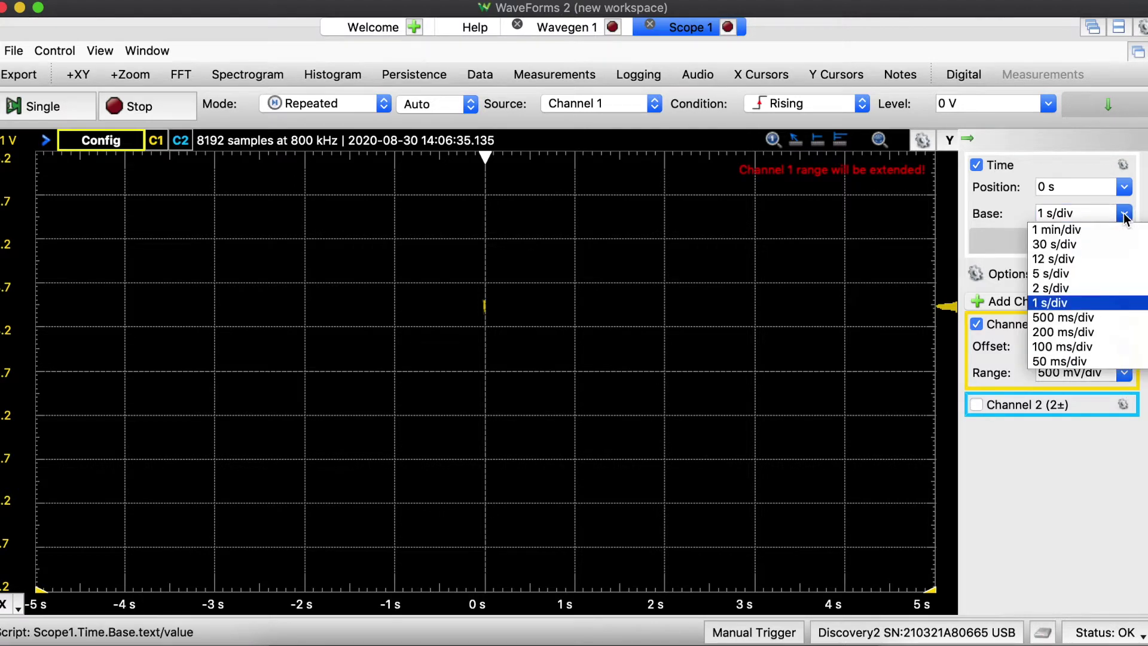
pyautogui.click(1105, 317)
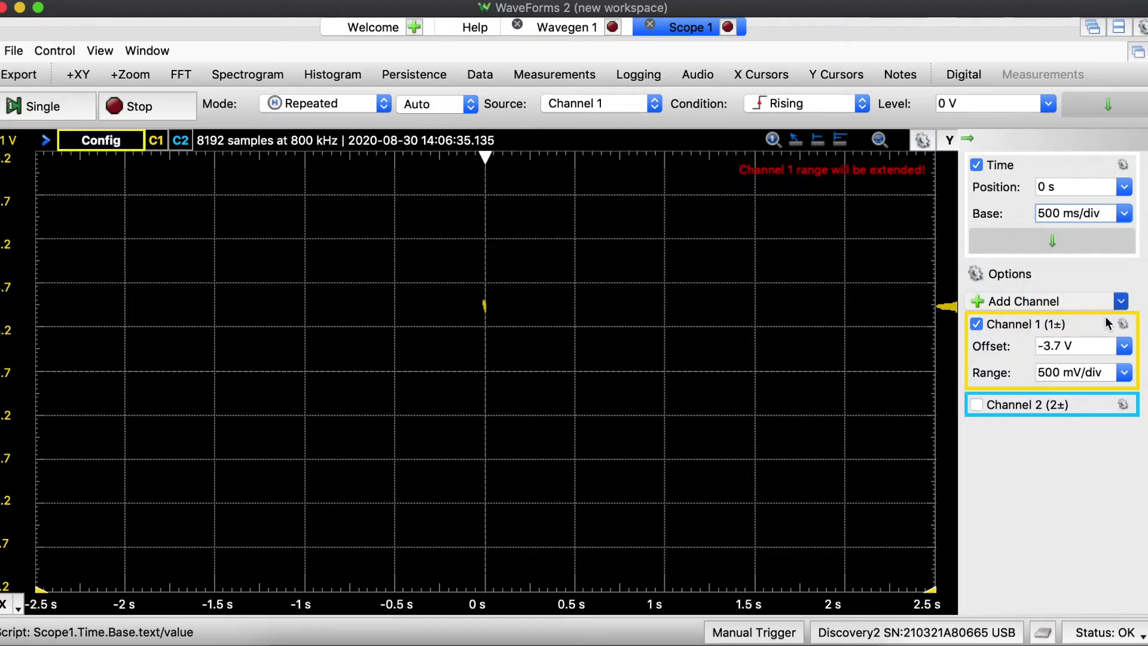
# - Set the scope's time base to 100 ms/div
pyautogui.click(1124, 214)
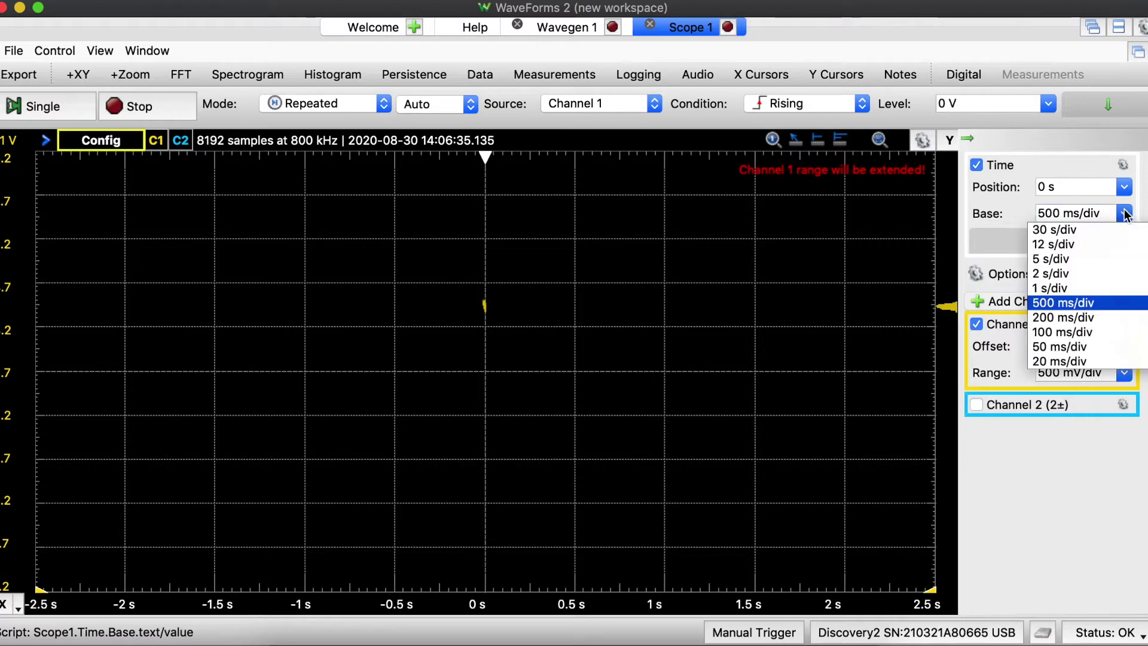
pyautogui.click(1098, 332)
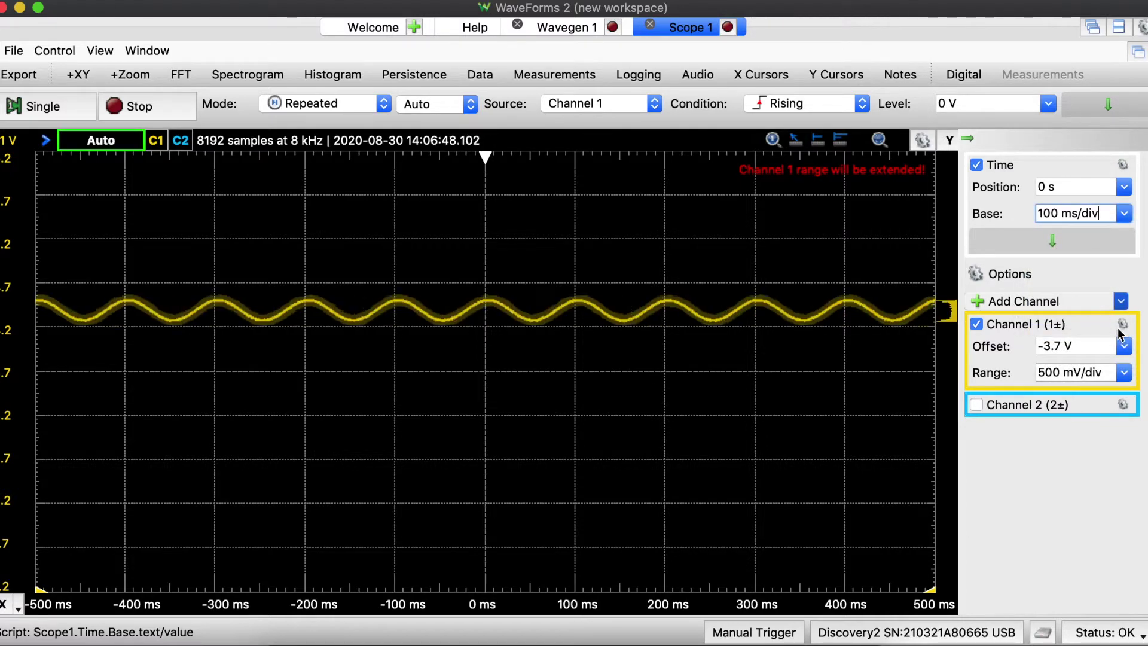
# - Set Channel 1's range to 200 mV/div and shift its offset to -4.2 V
pyautogui.click(1124, 372)
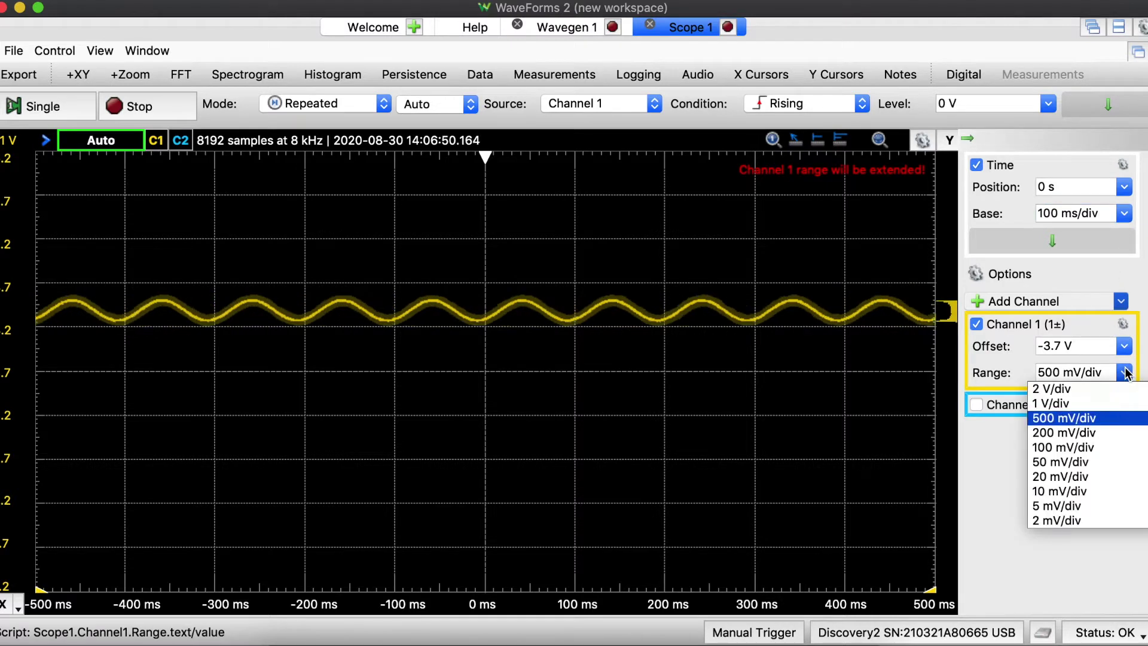
pyautogui.click(1110, 432)
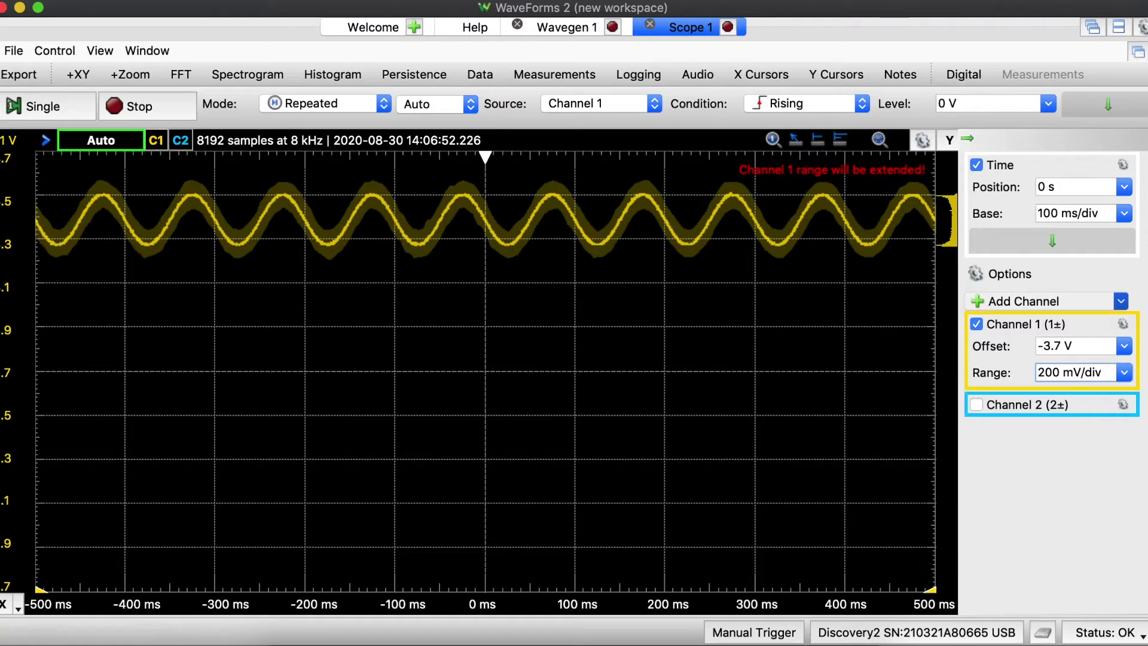
pyautogui.moveTo(203, 141); pyautogui.dragTo(203, 249)
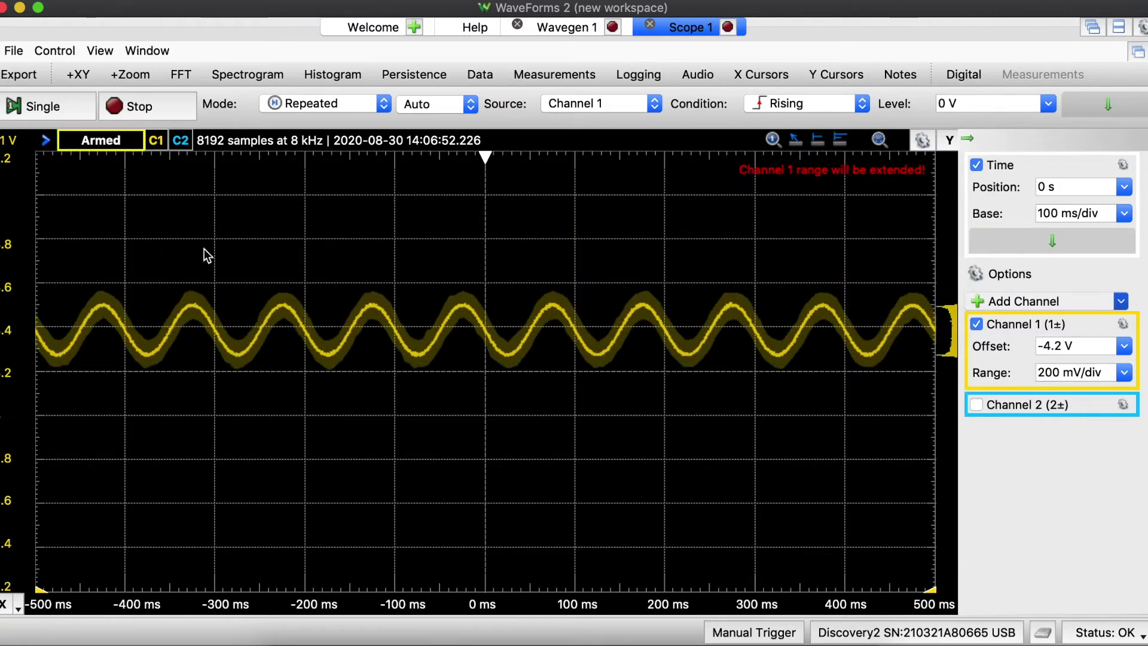
# - Set the scope plot's measure mode to Free, then stop the acquisition to measure Channel 1 from a peak to the next trough
pyautogui.rightClick(461, 306)
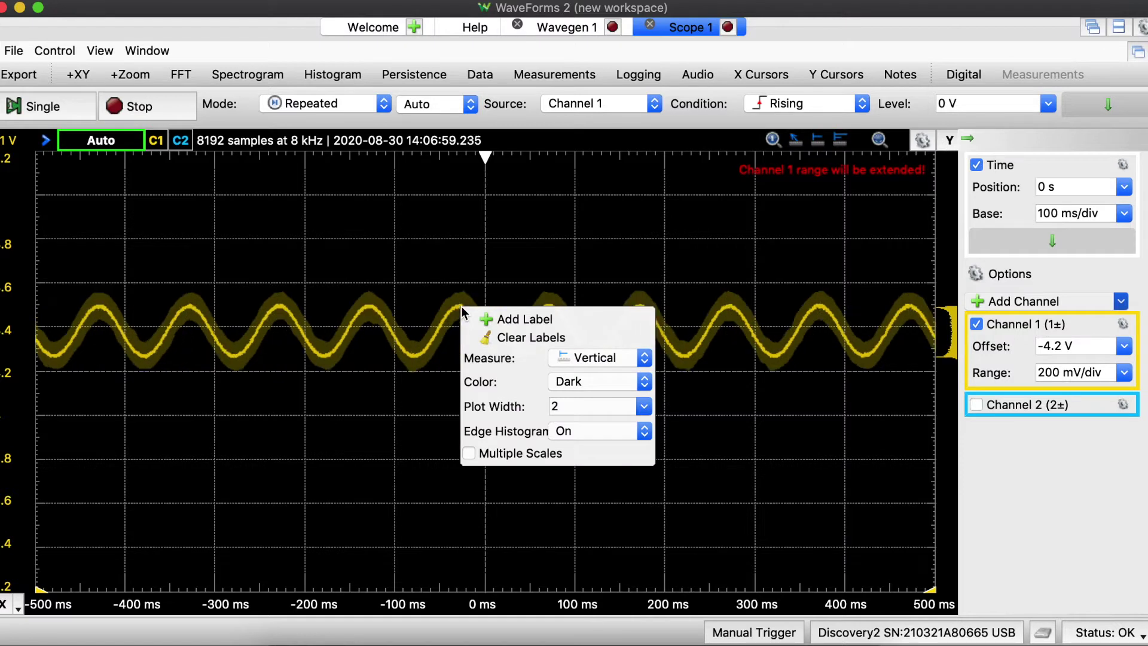
pyautogui.click(583, 359)
pyautogui.click(583, 346)
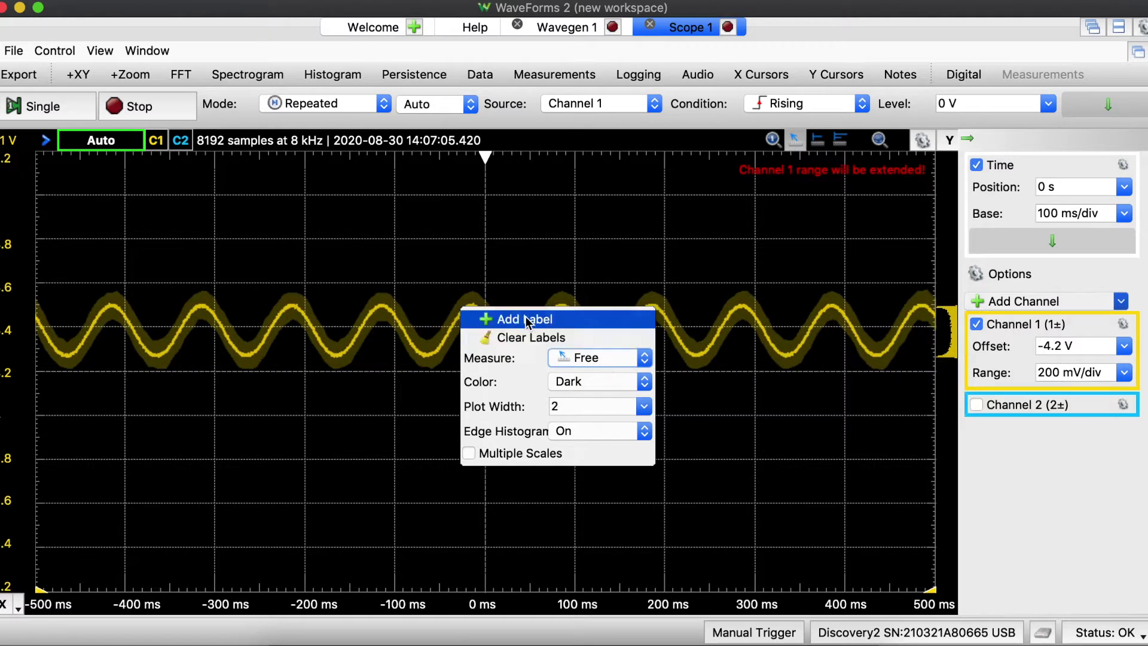
pyautogui.click(583, 359)
pyautogui.click(583, 361)
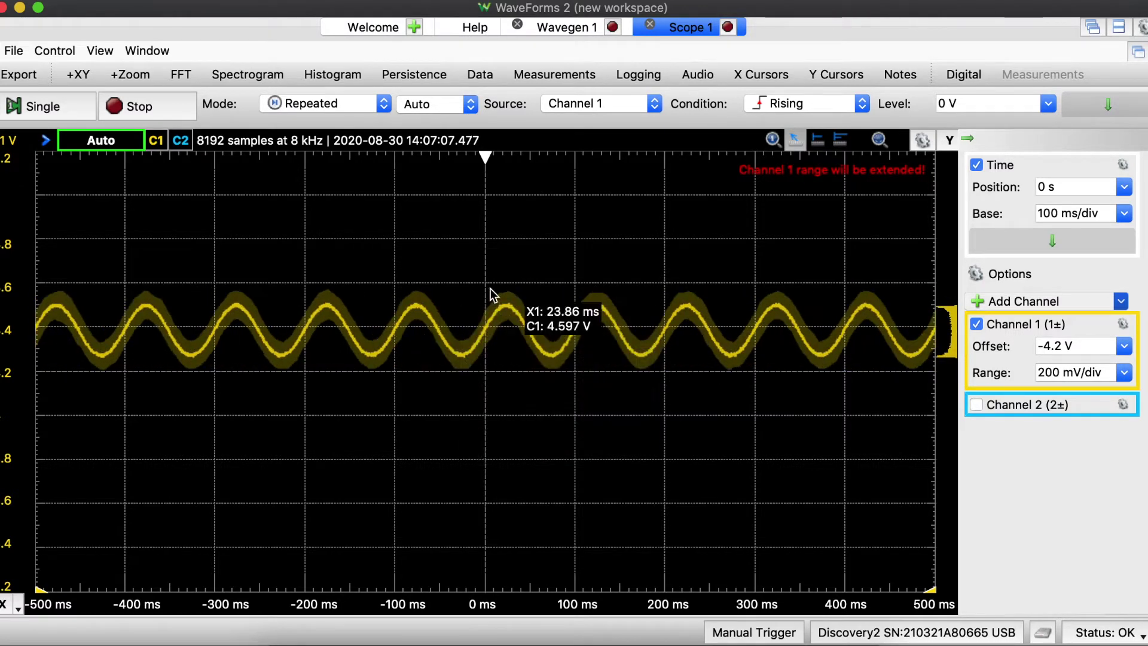
pyautogui.press('F5')
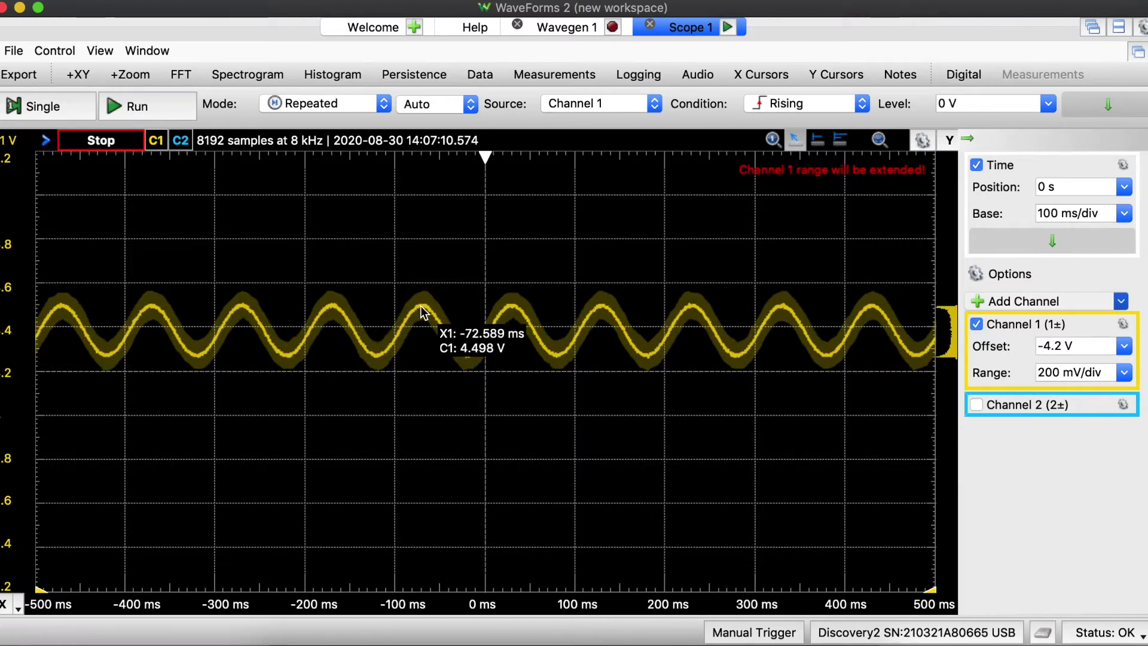
pyautogui.moveTo(420, 307); pyautogui.dragTo(468, 357)
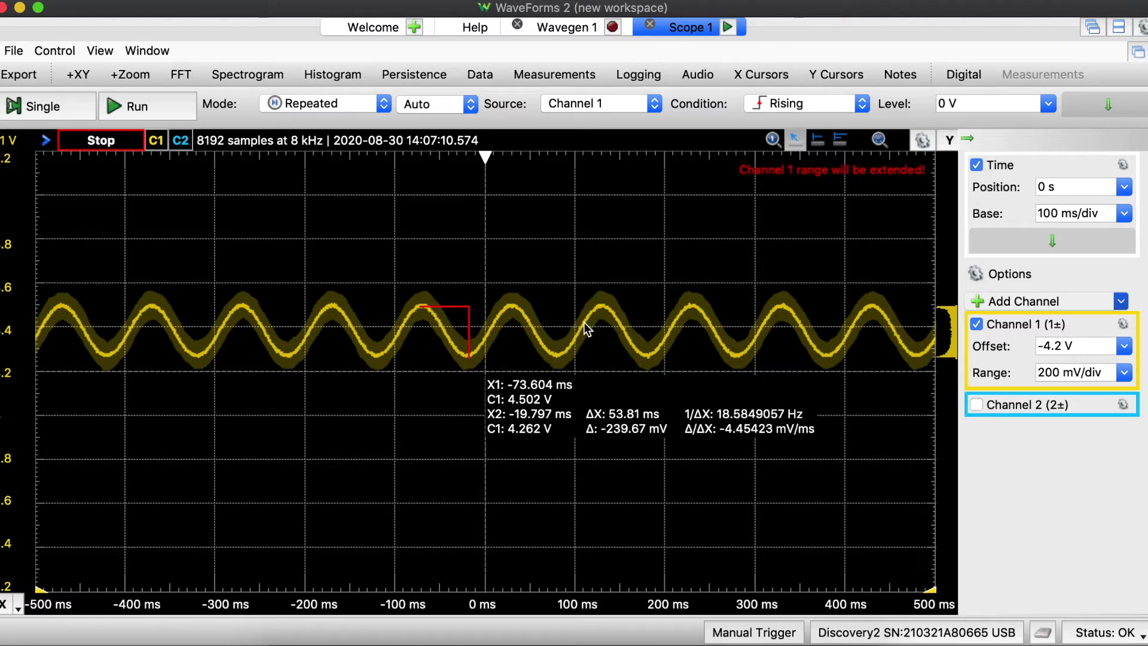
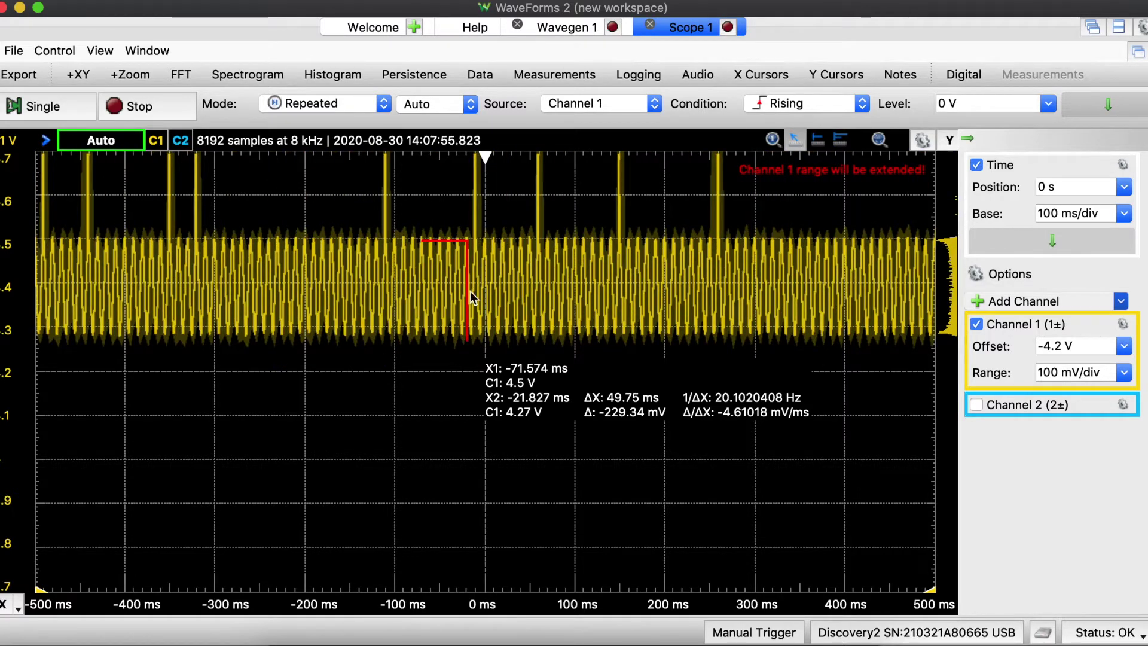
# - Set the scope's time base to 20 ms/div, then stop and restart the acquisition
pyautogui.click(1124, 213)
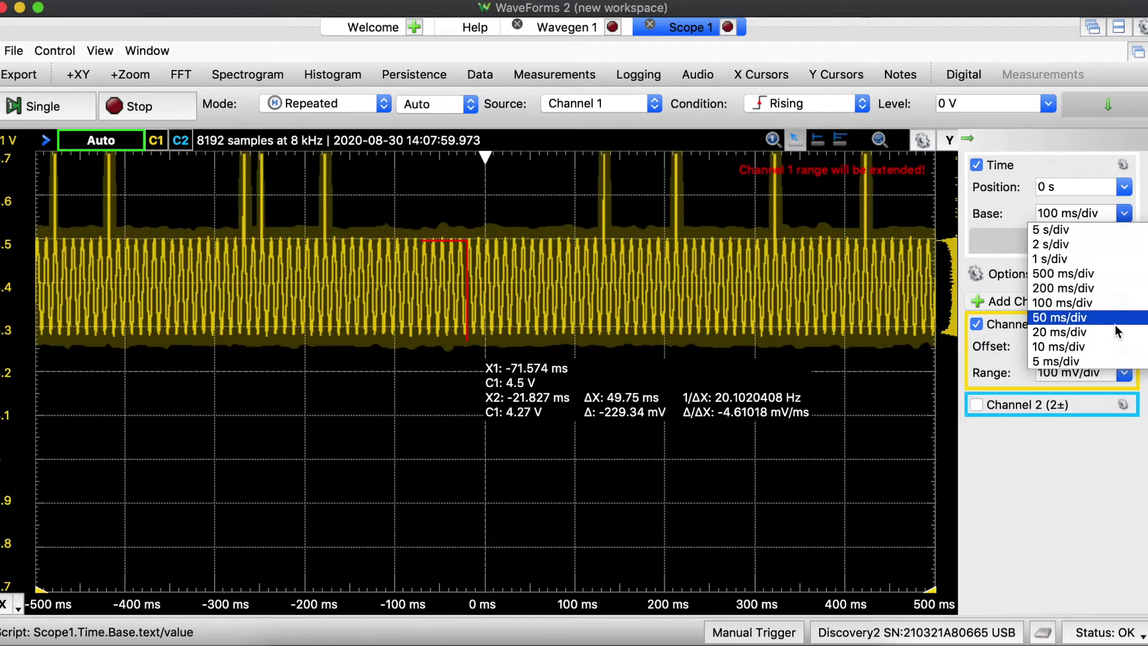
pyautogui.click(1114, 333)
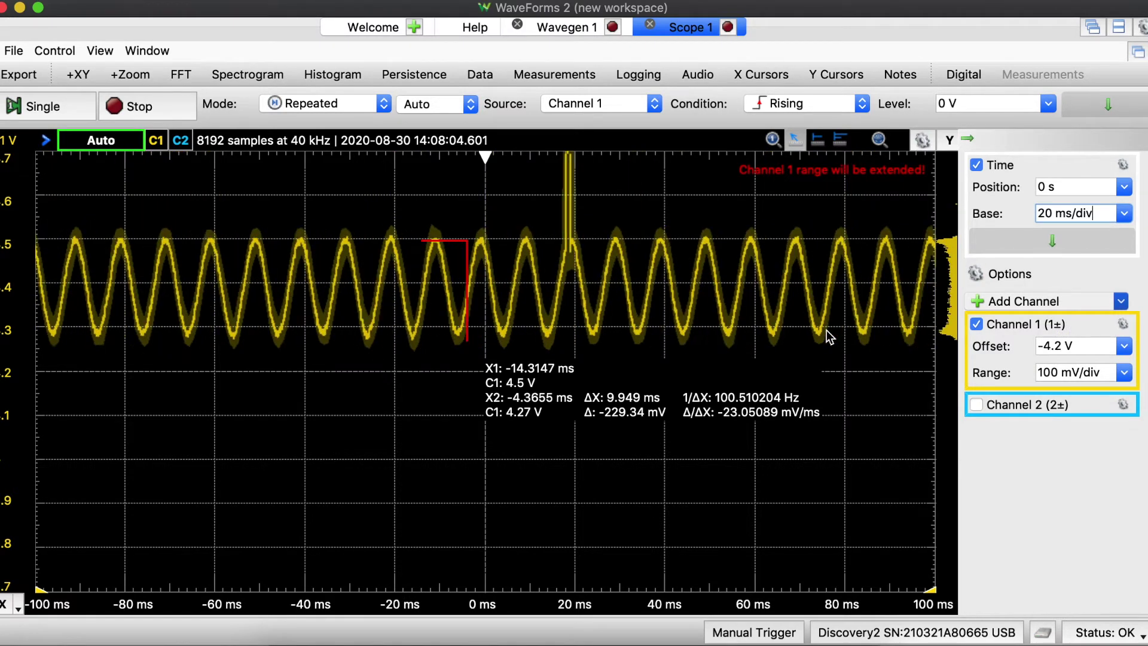
pyautogui.click(128, 113)
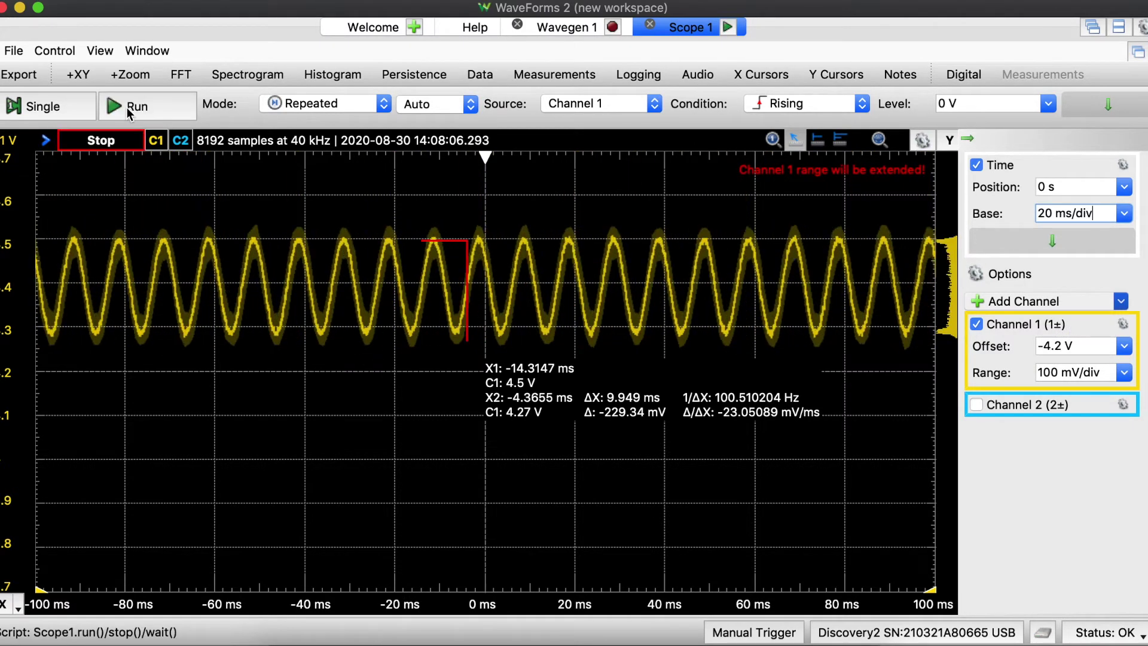
pyautogui.click(128, 112)
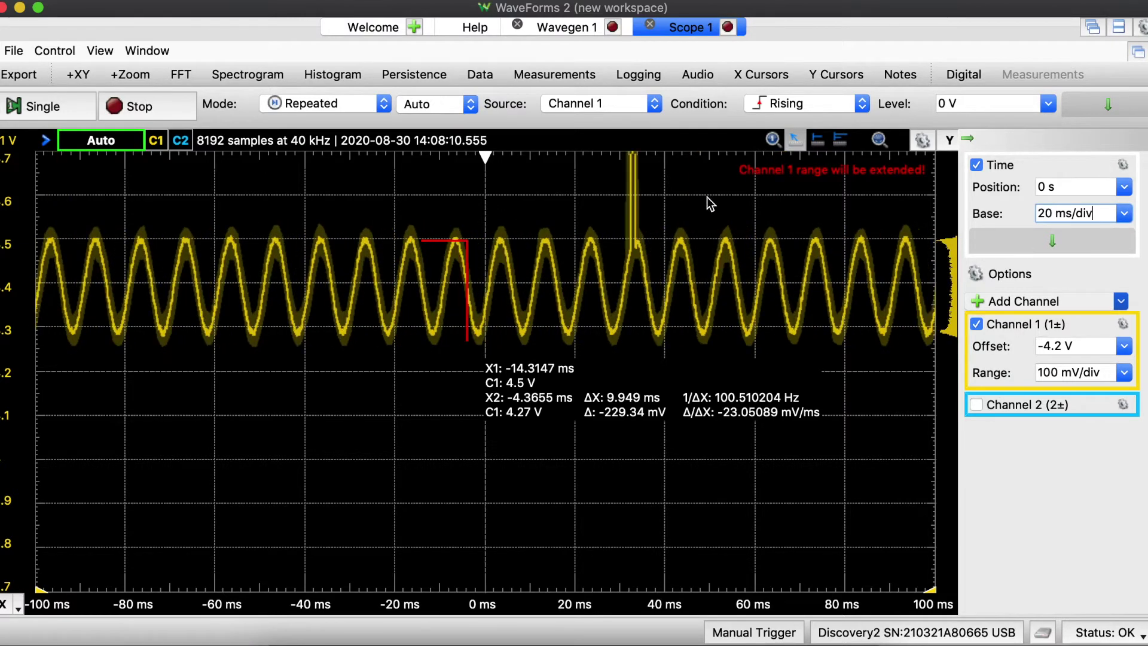
# - Set the wave generator's sine frequency to 1 kHz and return to the scope
pyautogui.click(565, 28)
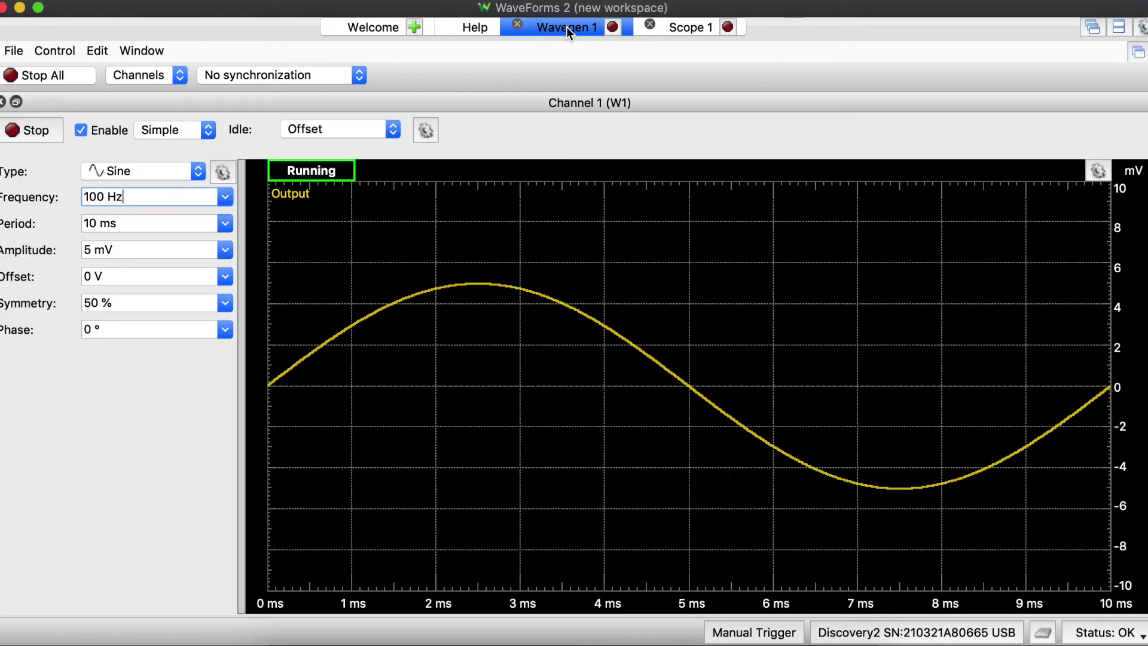
pyautogui.click(224, 197)
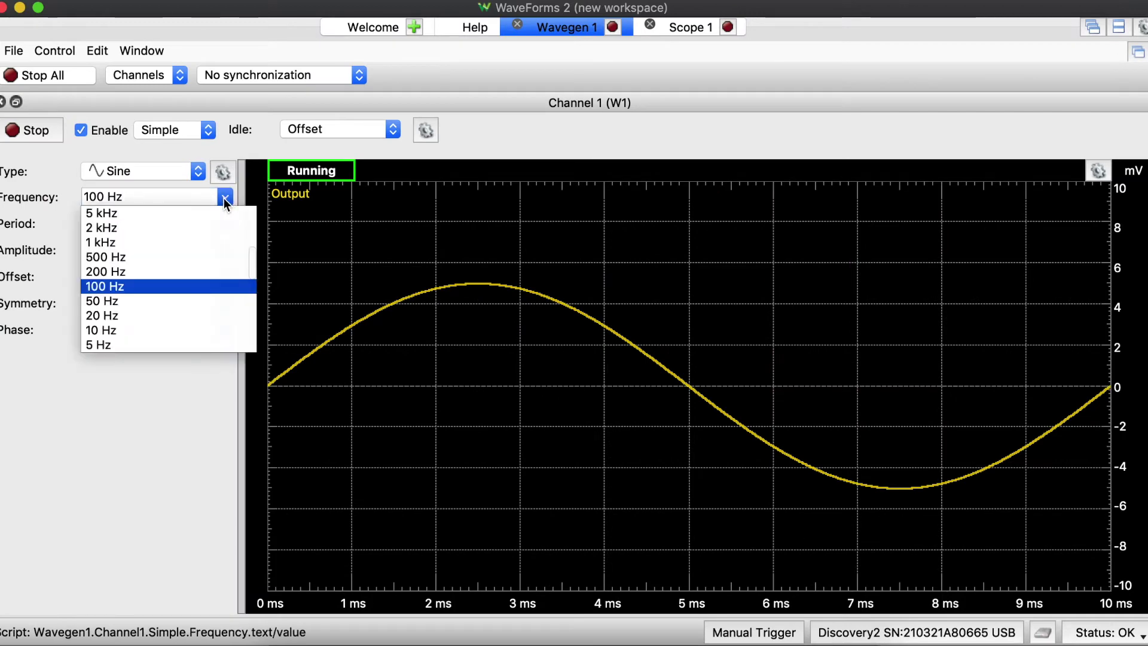
pyautogui.click(216, 243)
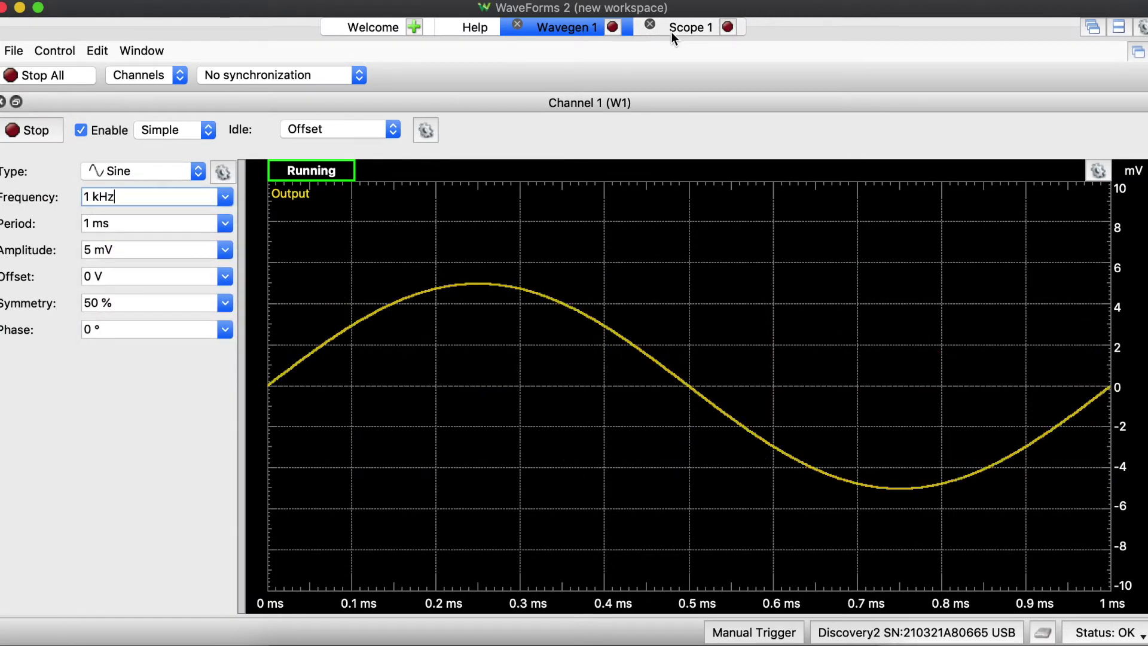
pyautogui.click(688, 28)
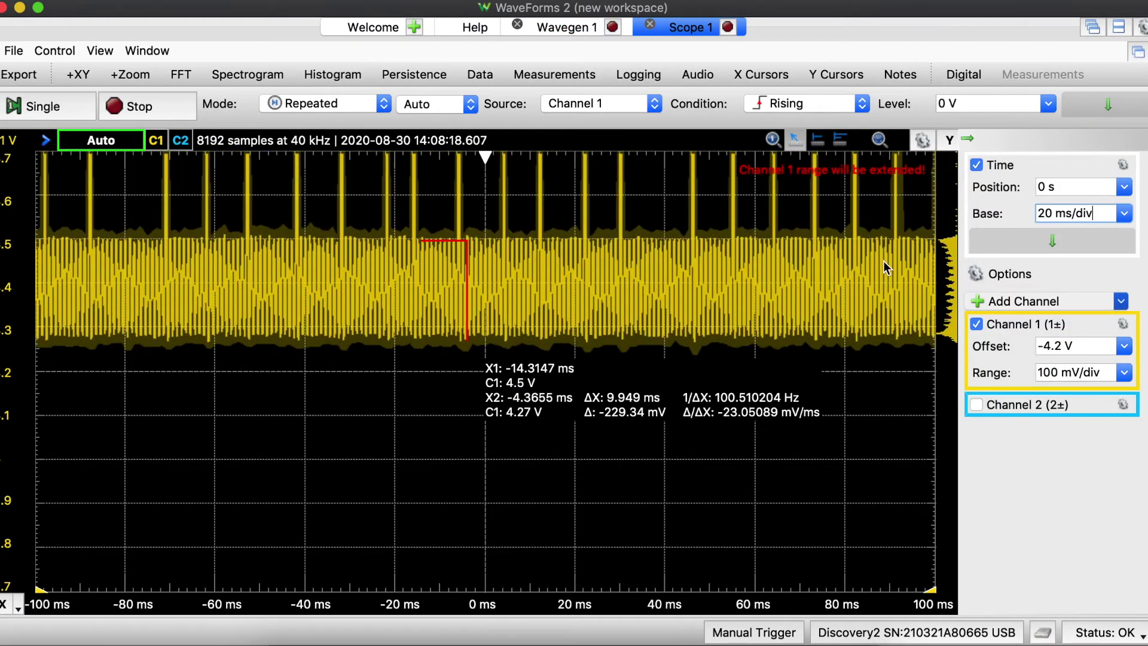
# - Try scope time bases of 200 ms/div and 20 ms/div for the 1 kHz signal
pyautogui.click(1123, 214)
pyautogui.click(1106, 263)
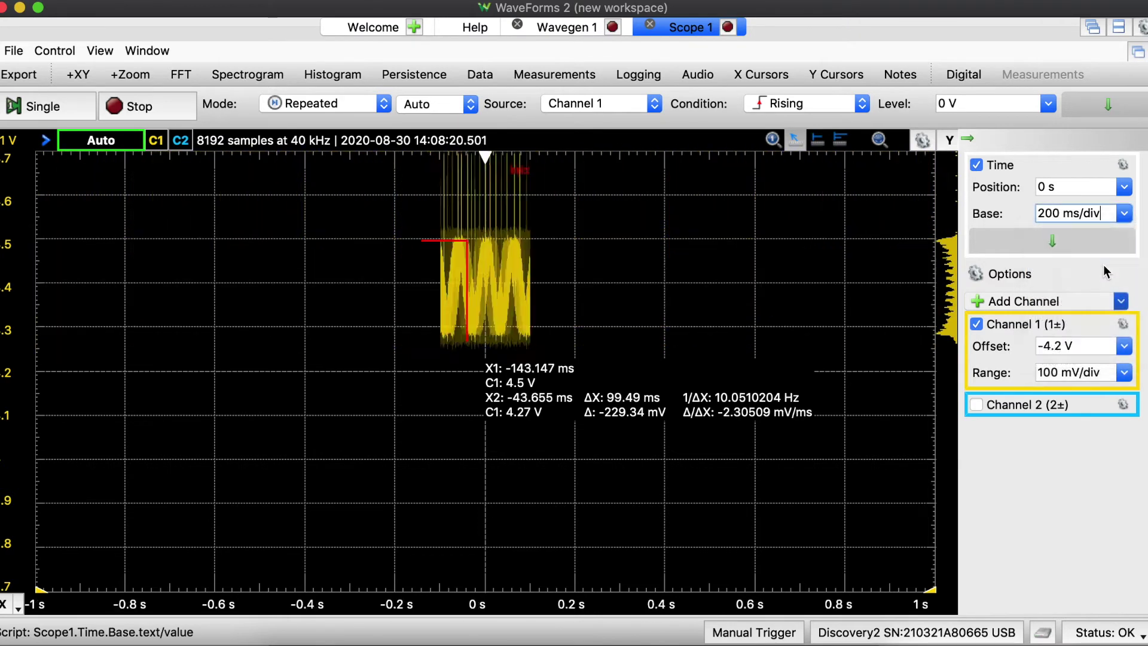
pyautogui.click(1123, 214)
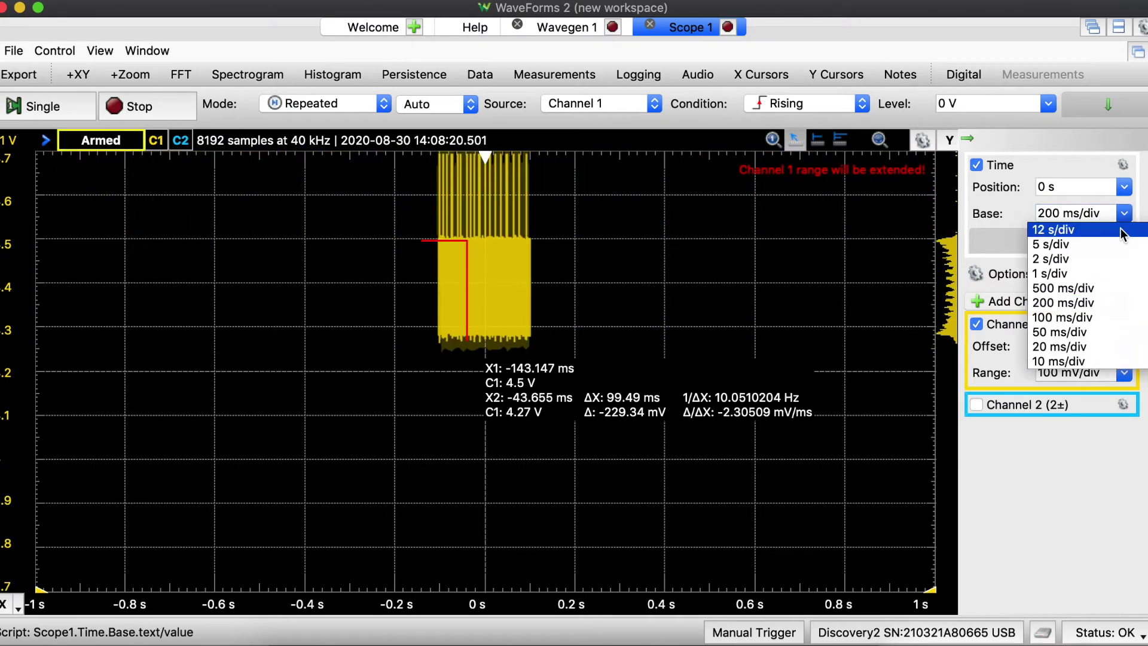
pyautogui.click(1117, 346)
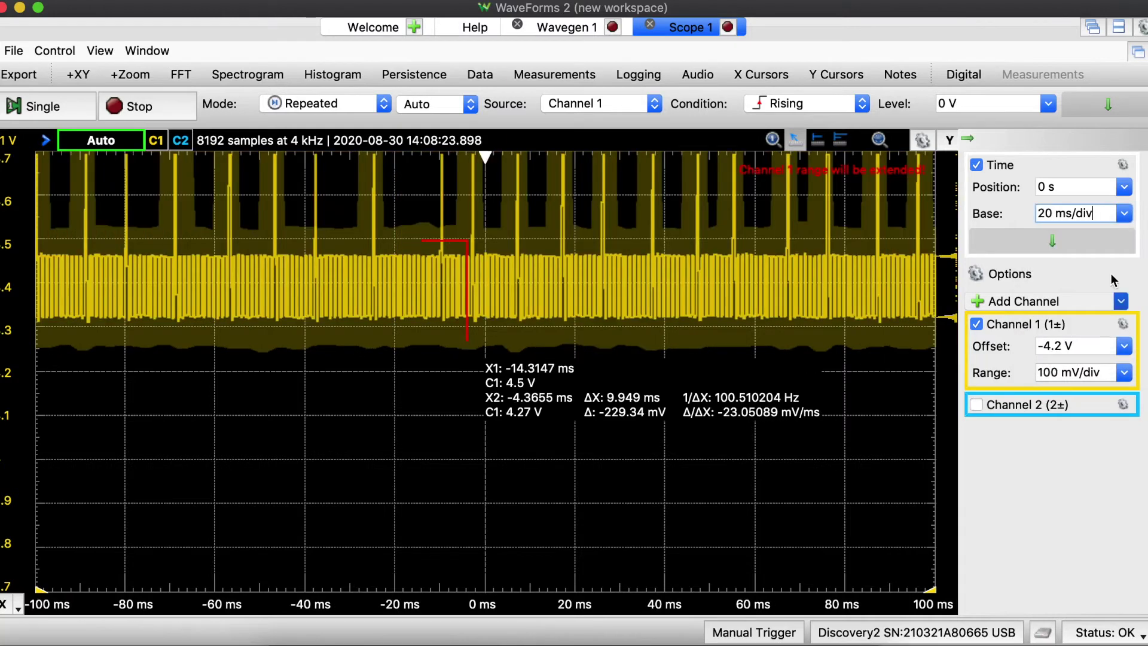
# - Set the scope's time base to 1 ms/div and stop the acquisition
pyautogui.click(1124, 213)
pyautogui.scroll(-1, 1076, 299)
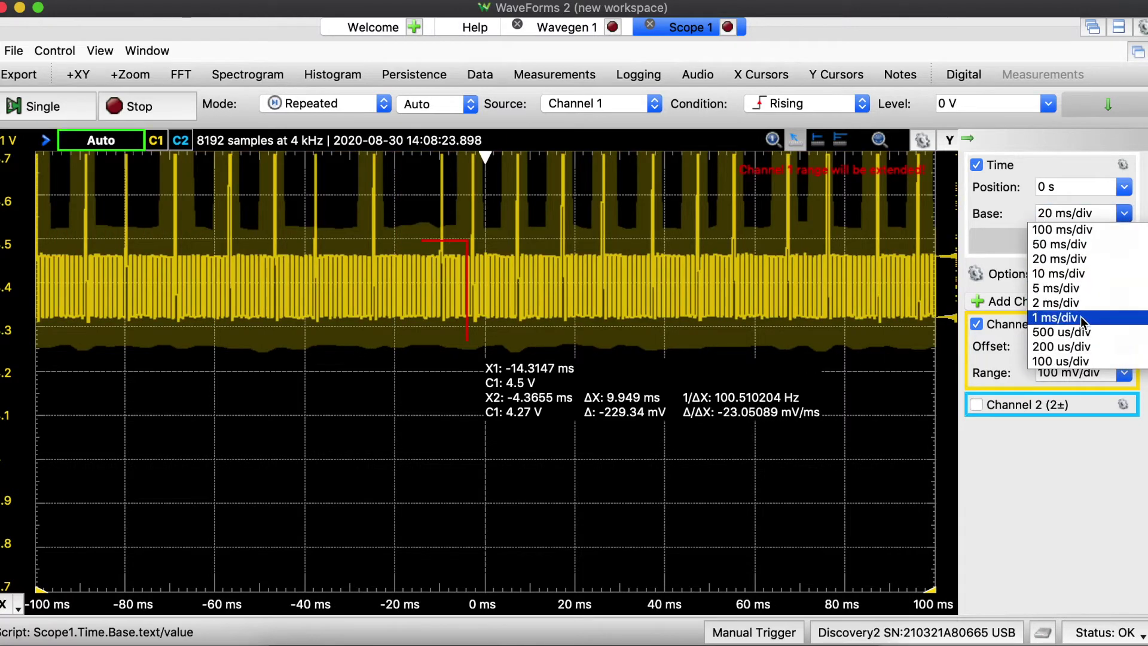
pyautogui.click(1082, 318)
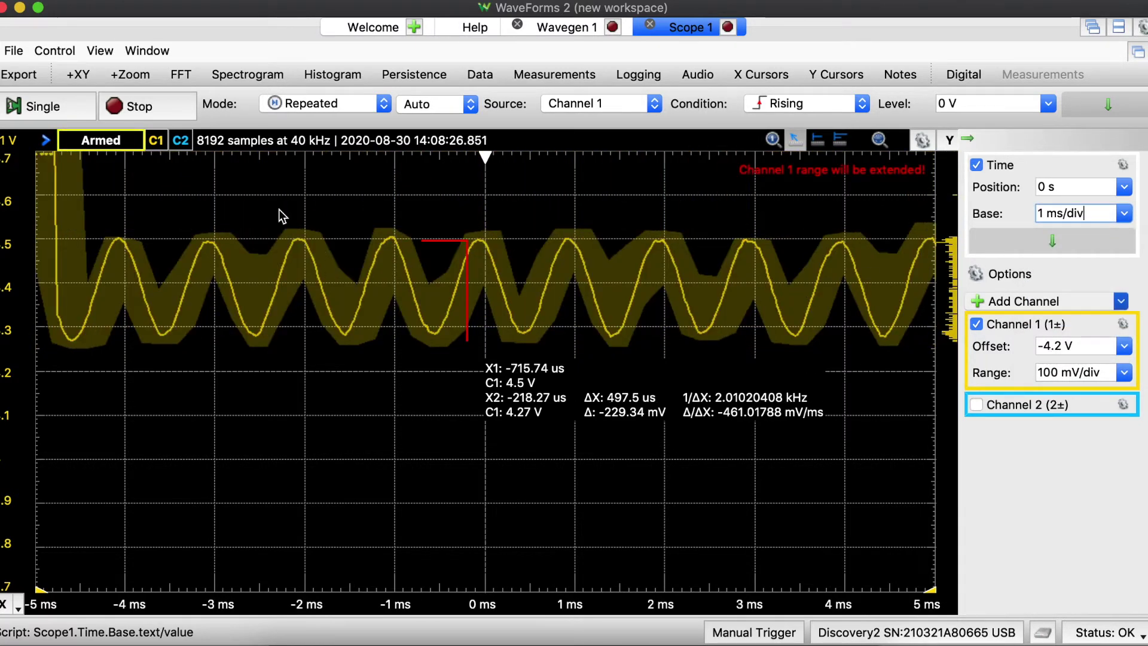
pyautogui.click(143, 108)
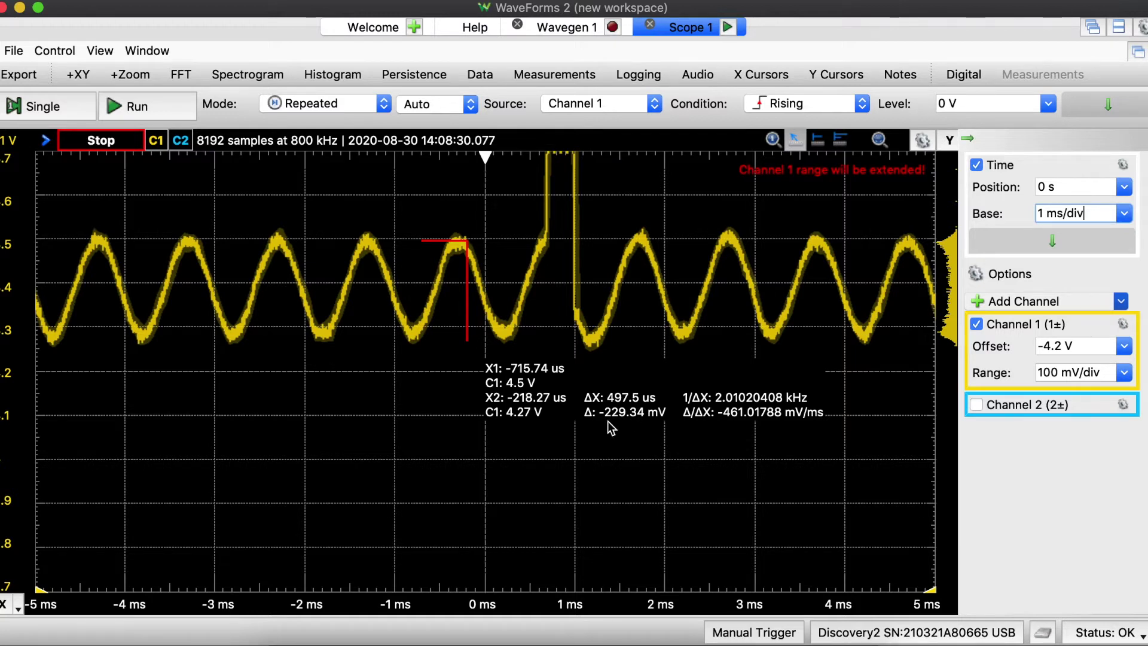
# - Check the wave generator's settings and measure along a falling slope of the stopped 1 kHz trace
pyautogui.click(562, 27)
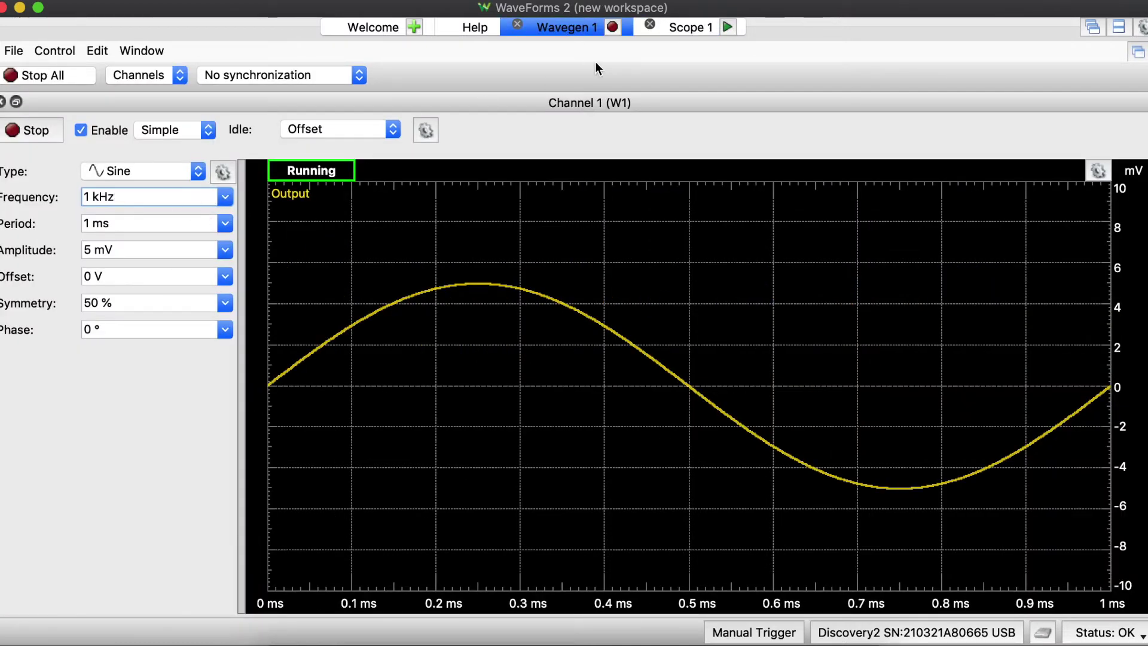
pyautogui.click(687, 30)
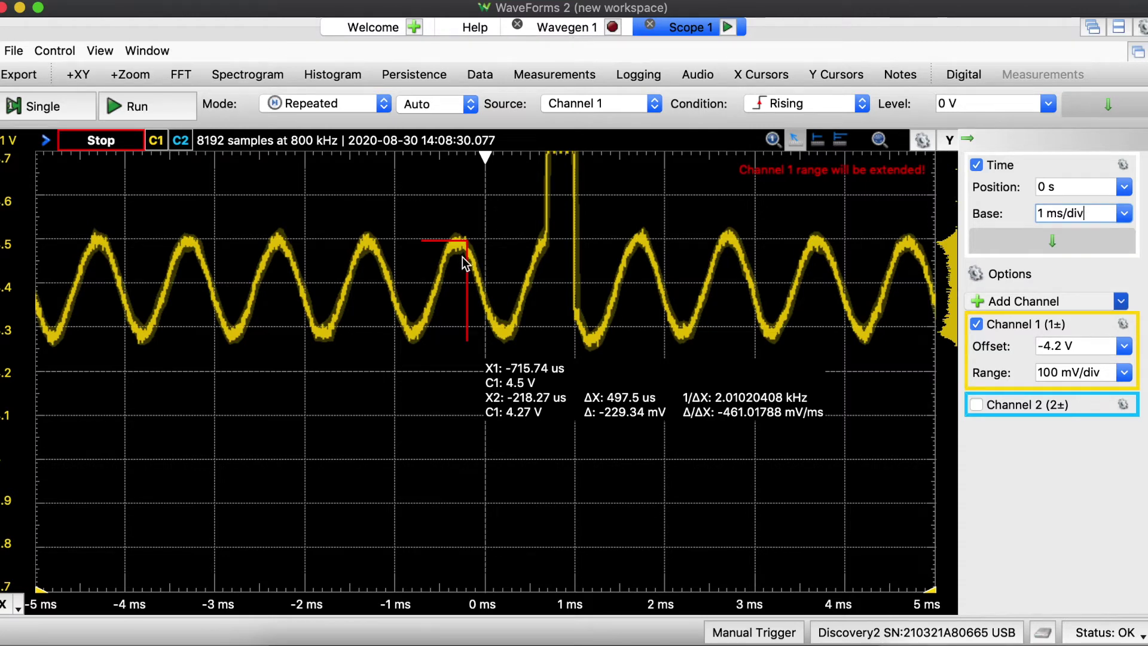
pyautogui.hscroll(-3, 473, 257)
pyautogui.hscroll(1, 488, 263)
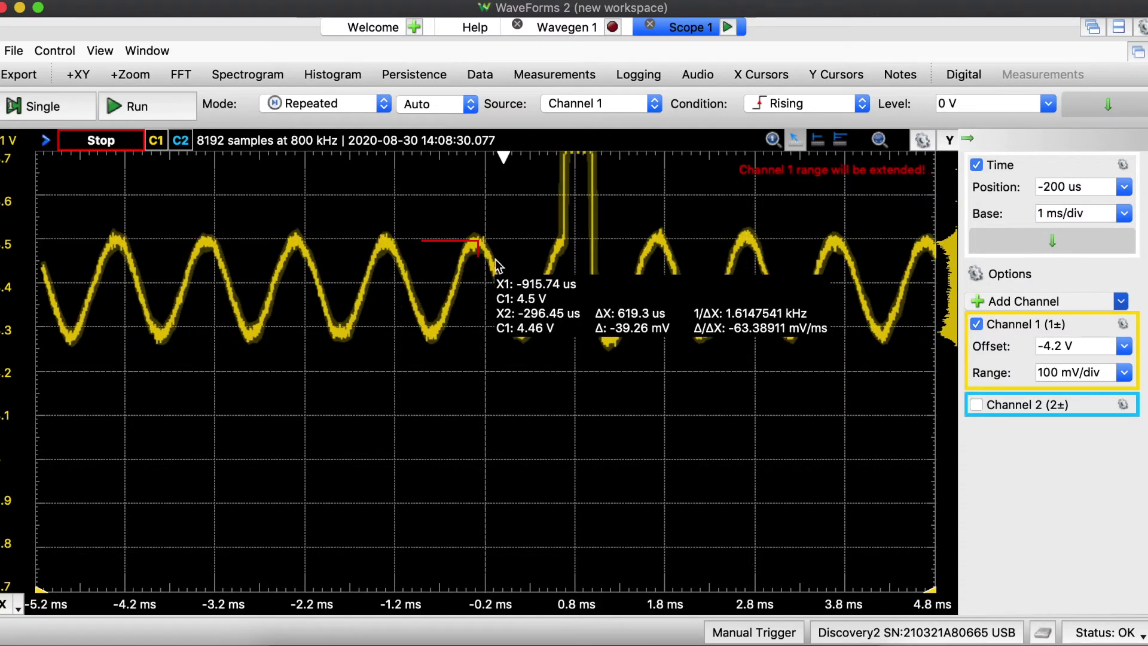
pyautogui.hscroll(-1, 519, 260)
pyautogui.hscroll(1, 485, 256)
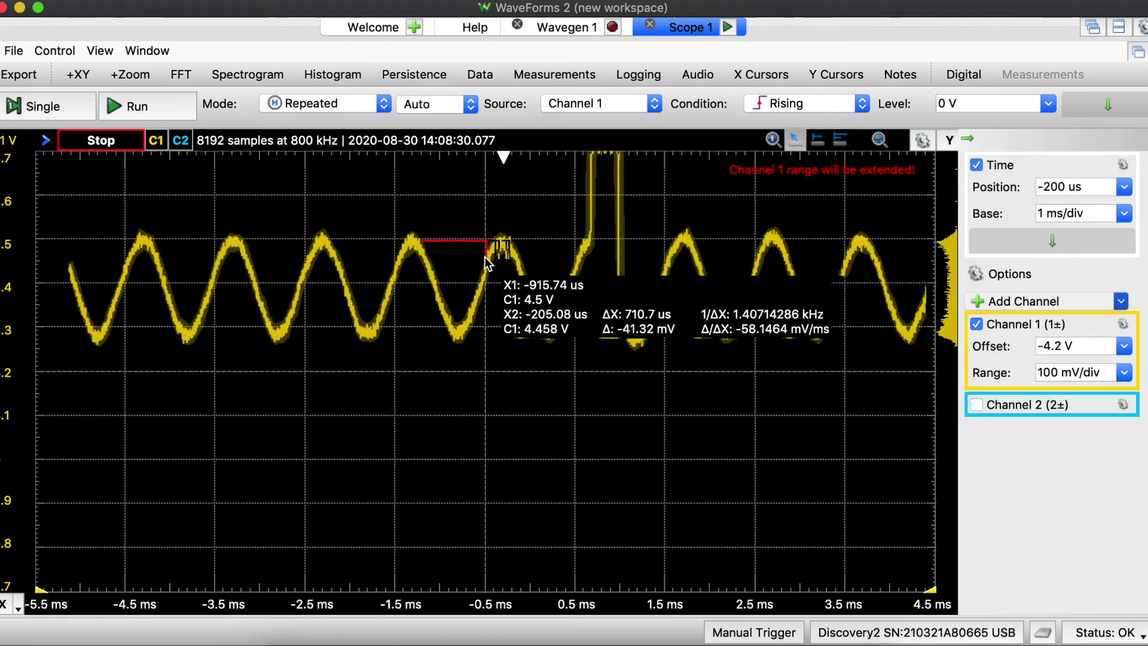
pyautogui.moveTo(489, 266); pyautogui.dragTo(496, 319)
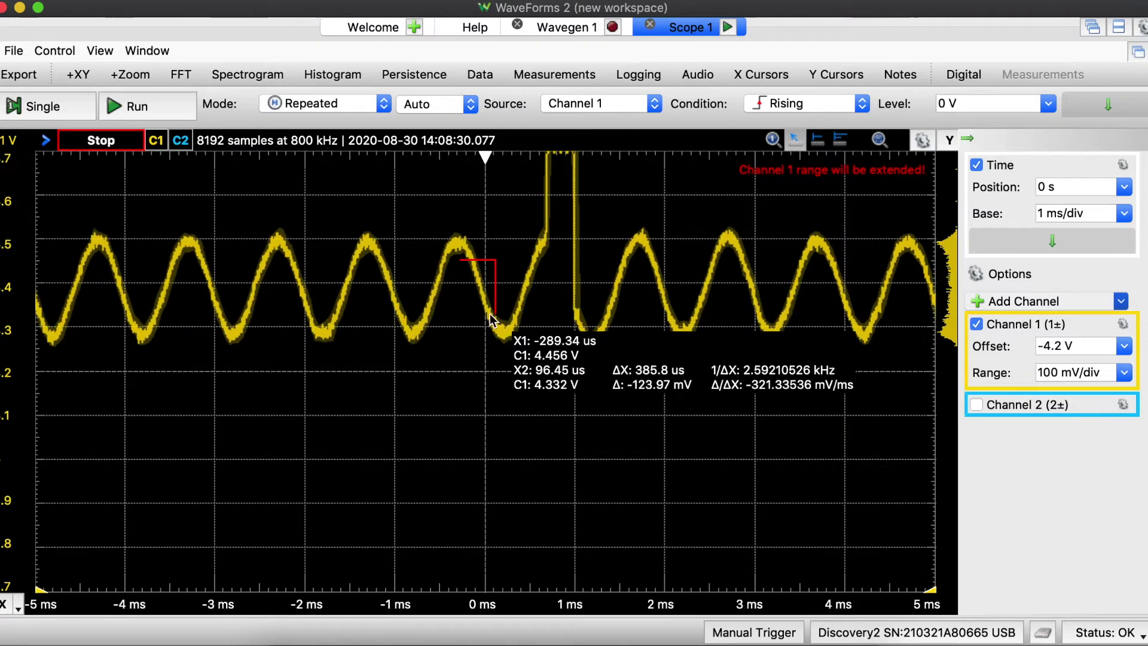
# - Set the wave generator's sine frequency to 1 MHz and restart the scope's acquisition
pyautogui.click(567, 27)
pyautogui.click(225, 196)
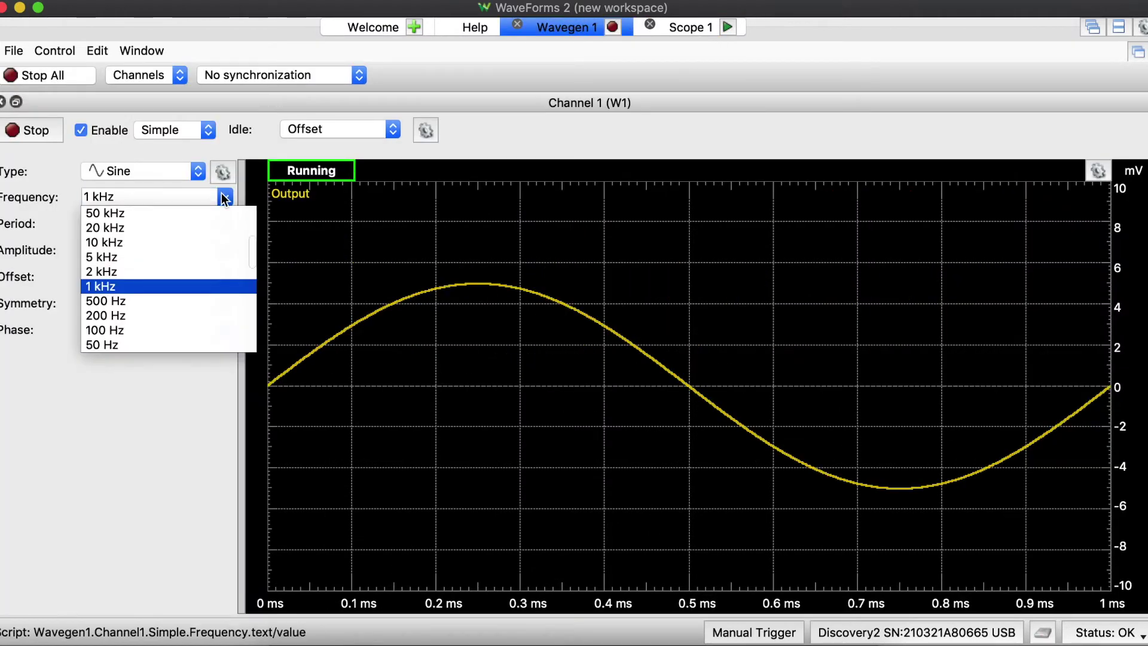
pyautogui.scroll(3, 209, 278)
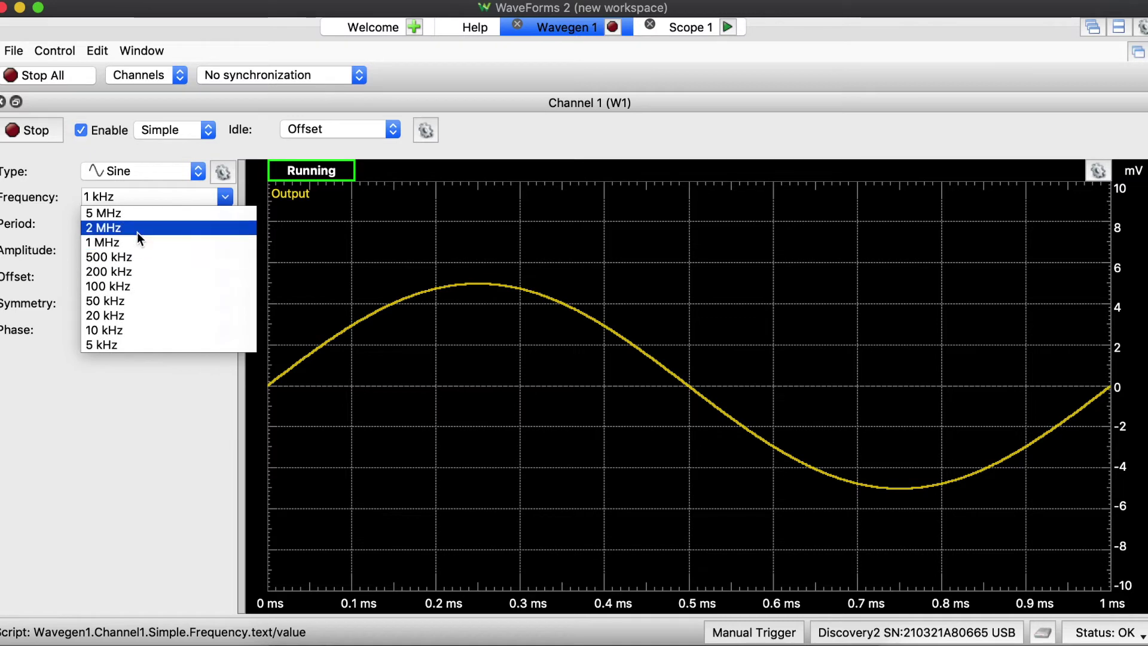
pyautogui.click(138, 244)
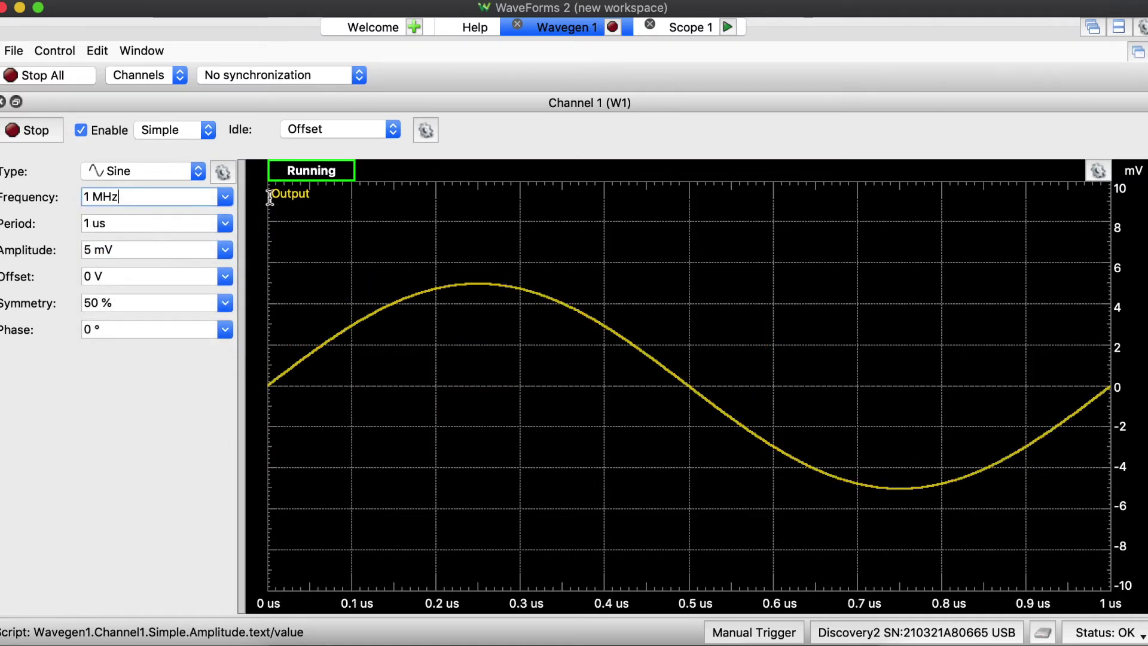
pyautogui.click(674, 26)
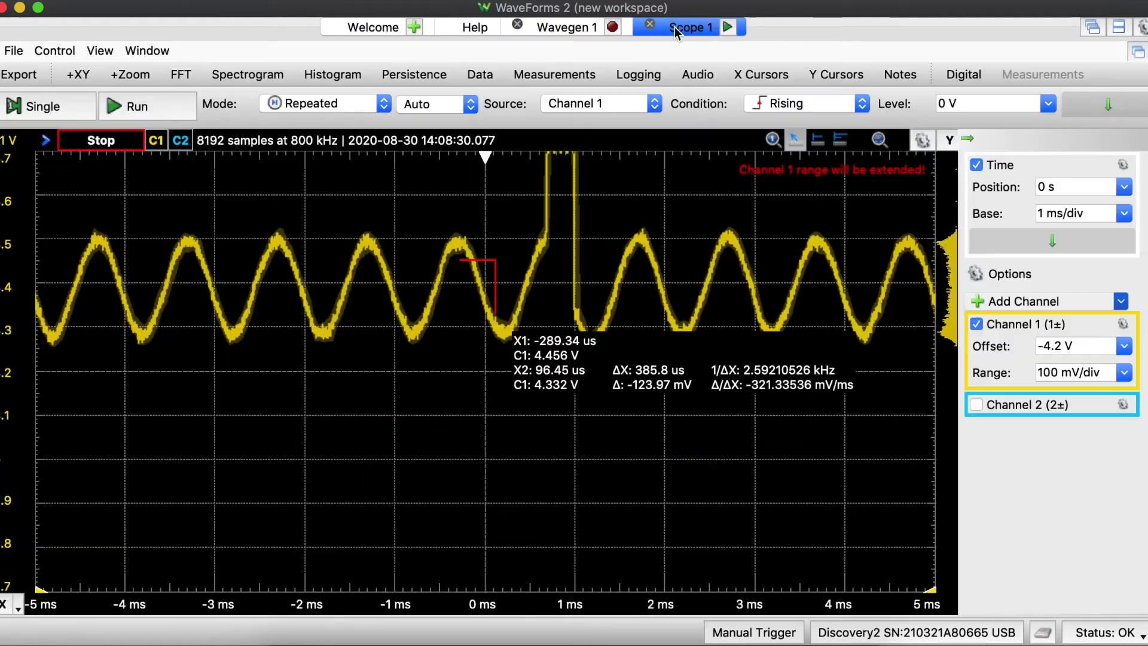
pyautogui.click(129, 106)
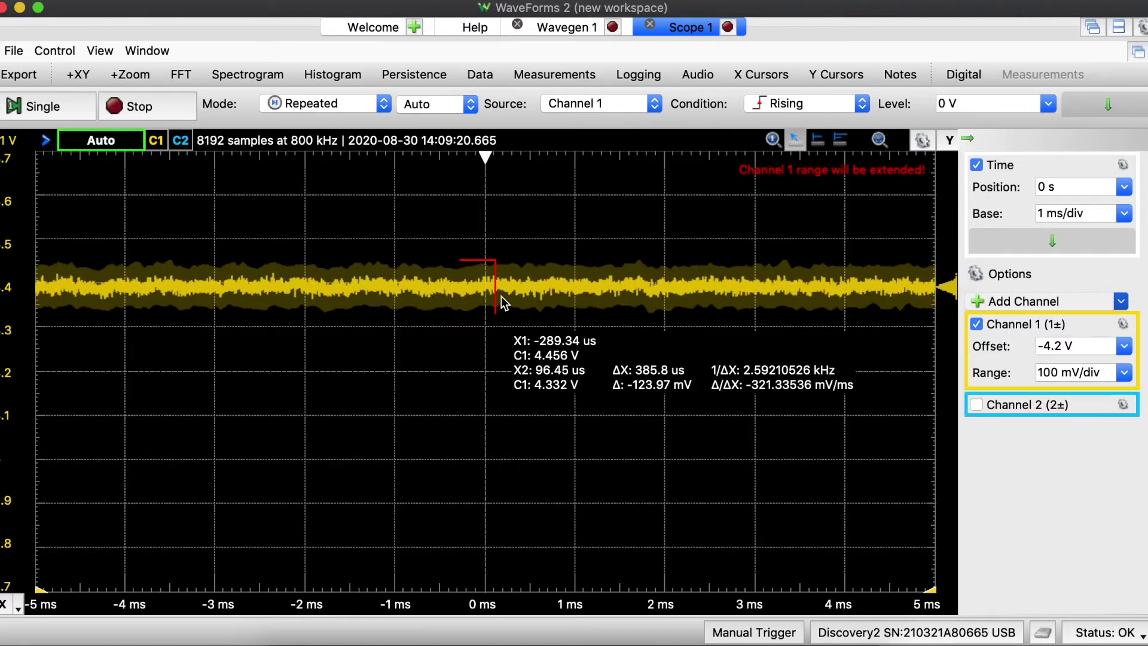
# - Try a scope time base of 100 us/div for the 1 MHz signal, then set it to 5 us/div
pyautogui.click(576, 25)
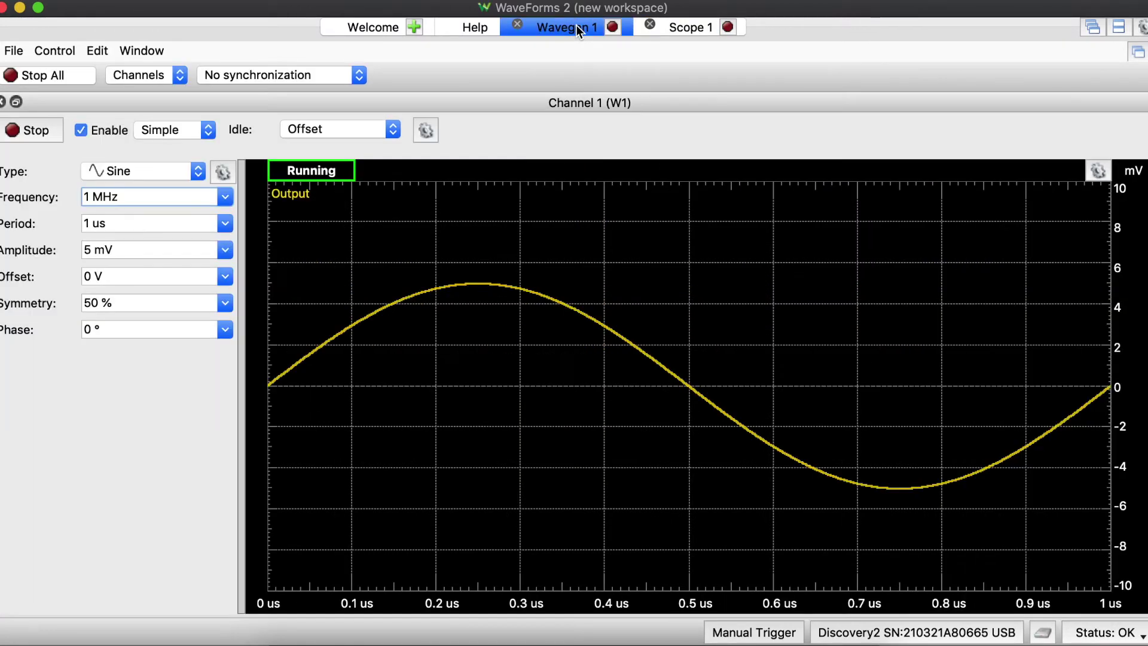
pyautogui.click(677, 27)
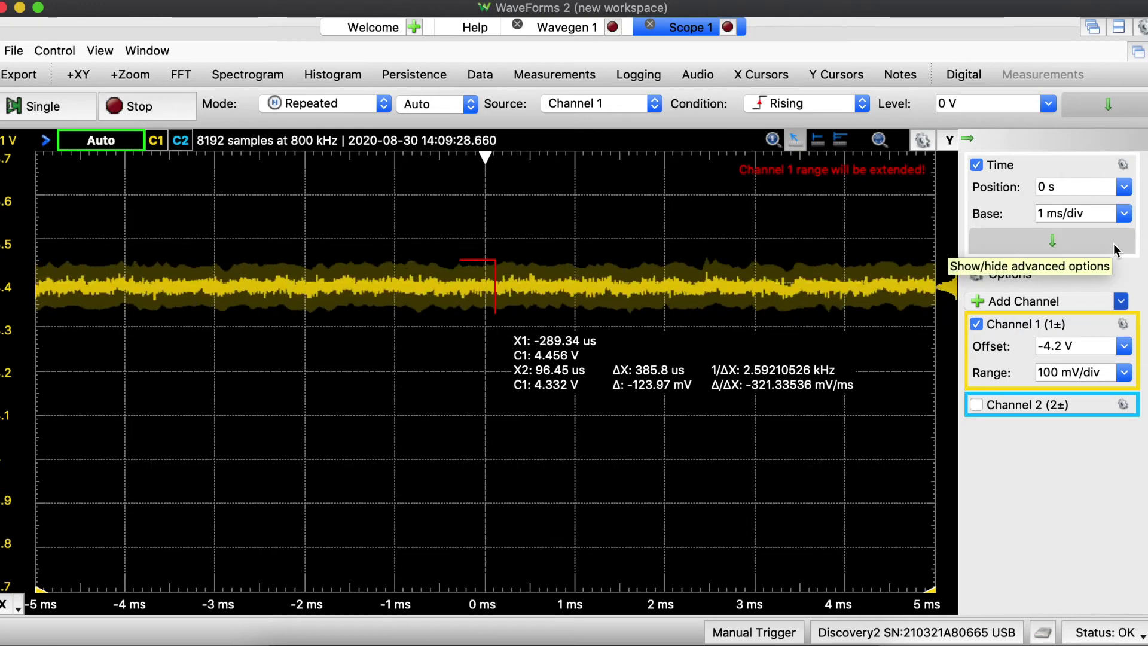
pyautogui.click(1124, 214)
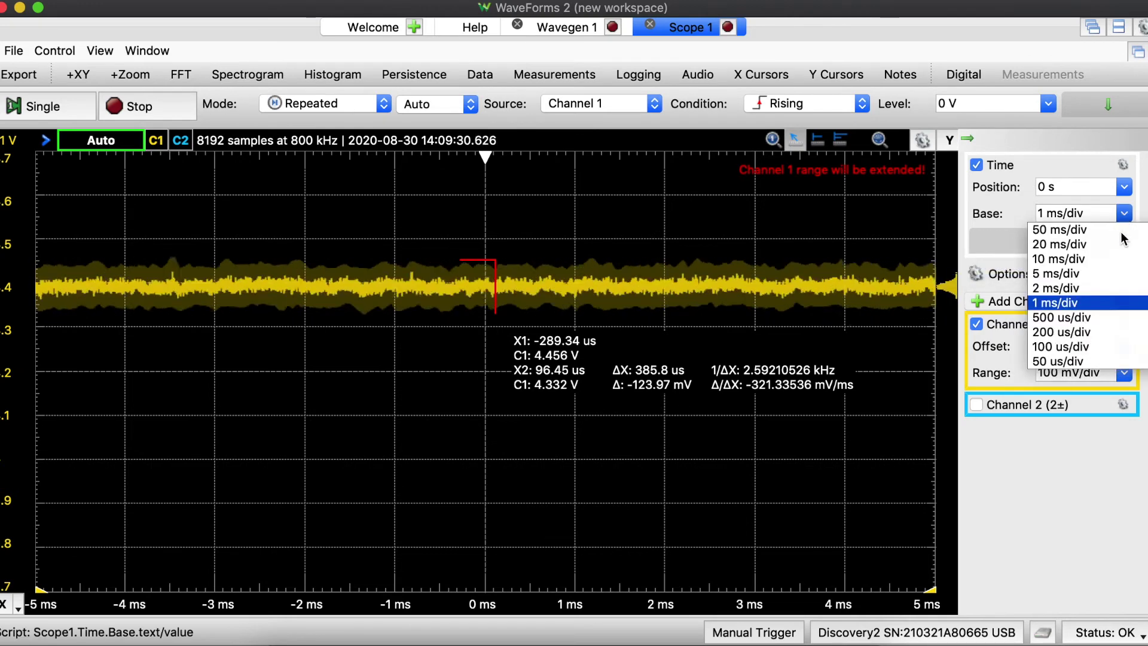
pyautogui.click(1104, 347)
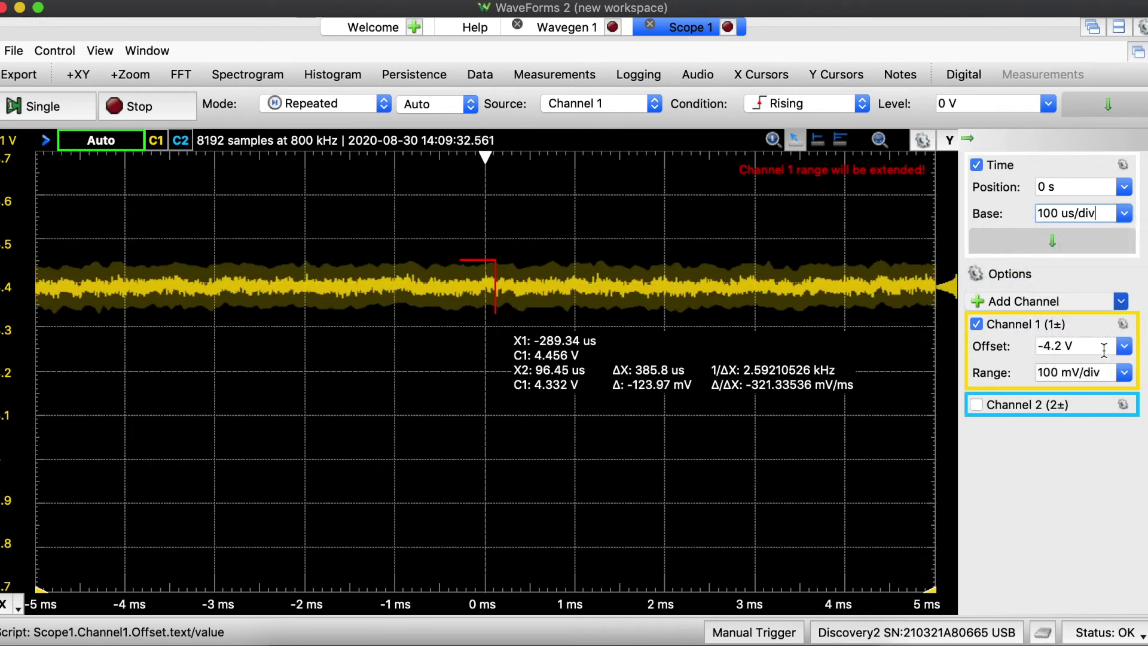
pyautogui.click(1124, 215)
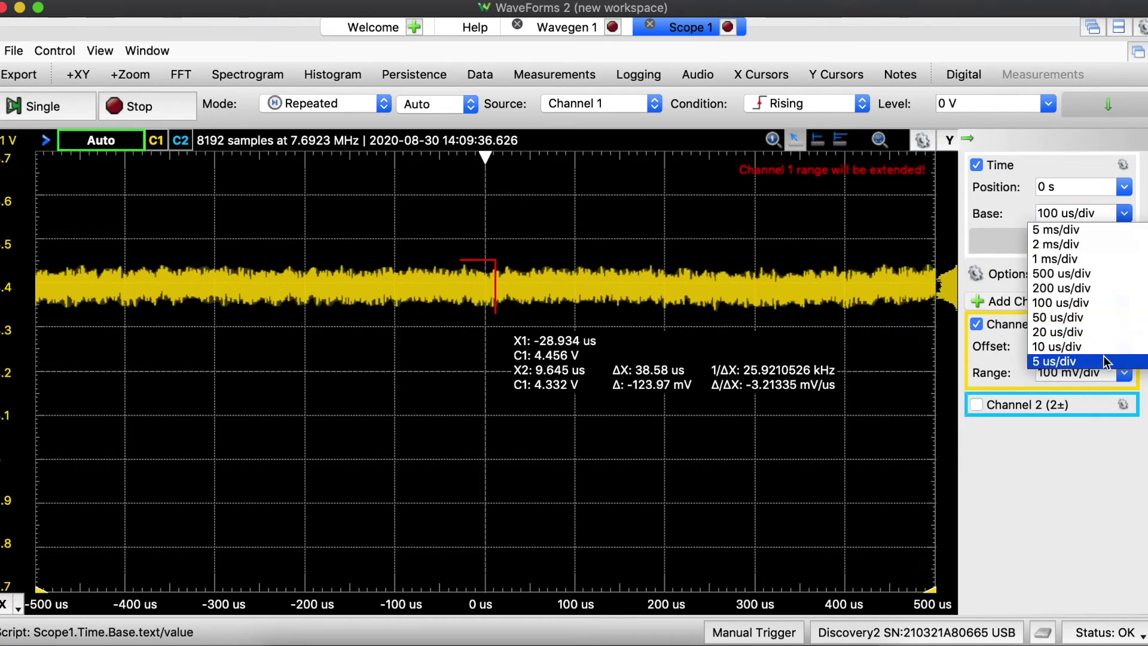
pyautogui.click(1104, 360)
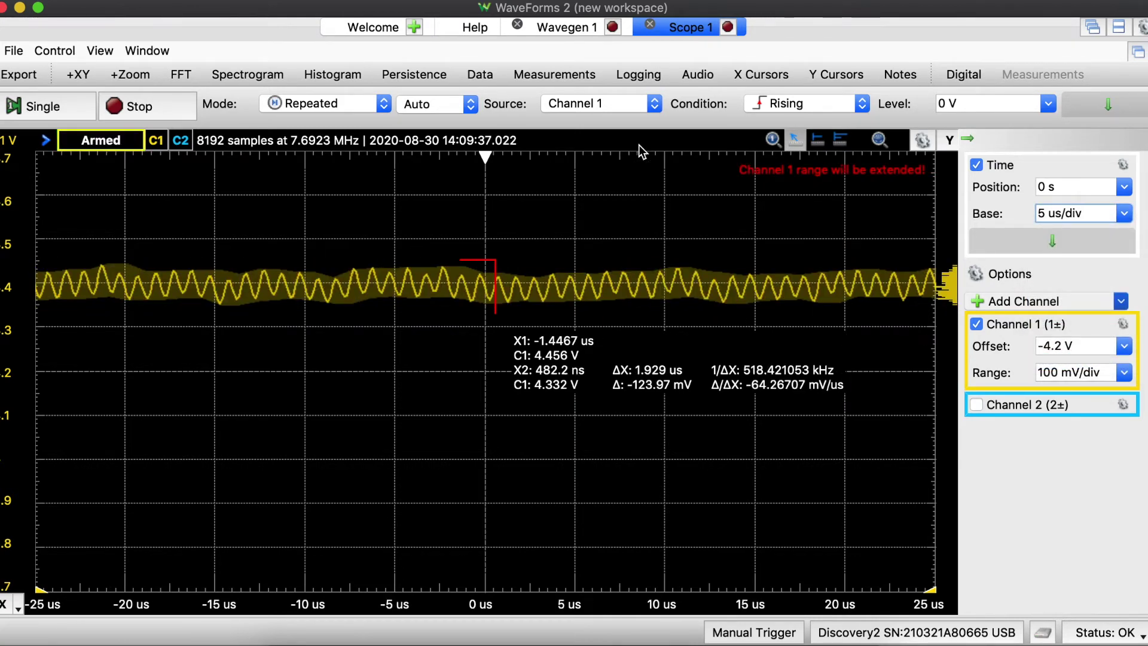
# - Set the wave generator's sine frequency to 200 kHz and view the output on the scope
pyautogui.click(560, 27)
pyautogui.click(224, 197)
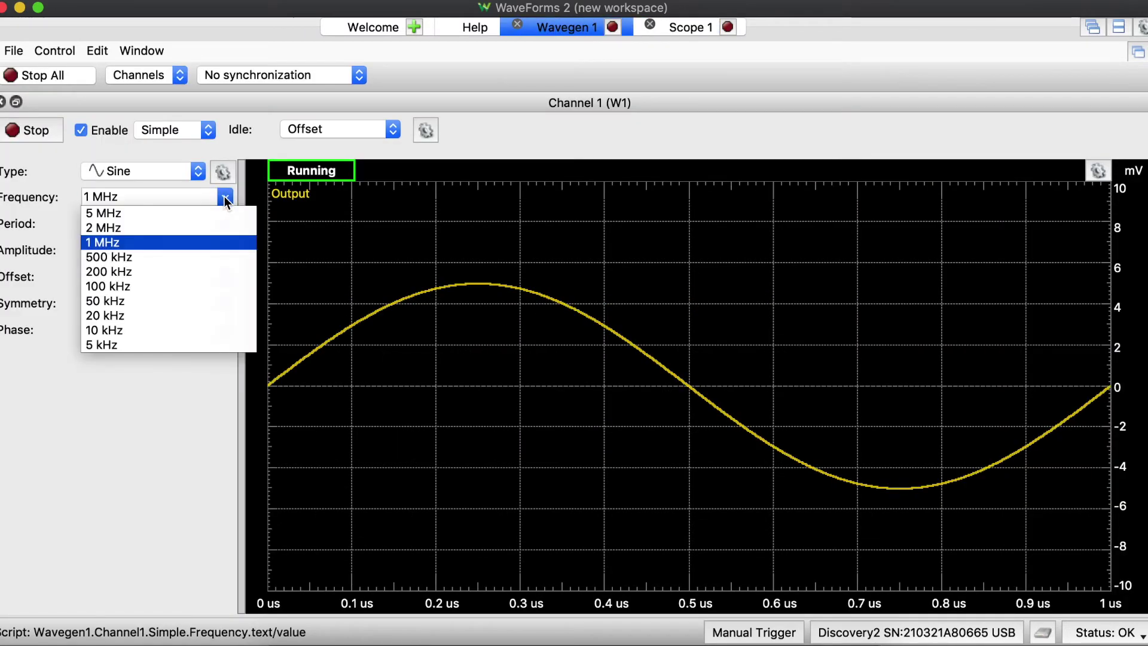
pyautogui.click(203, 273)
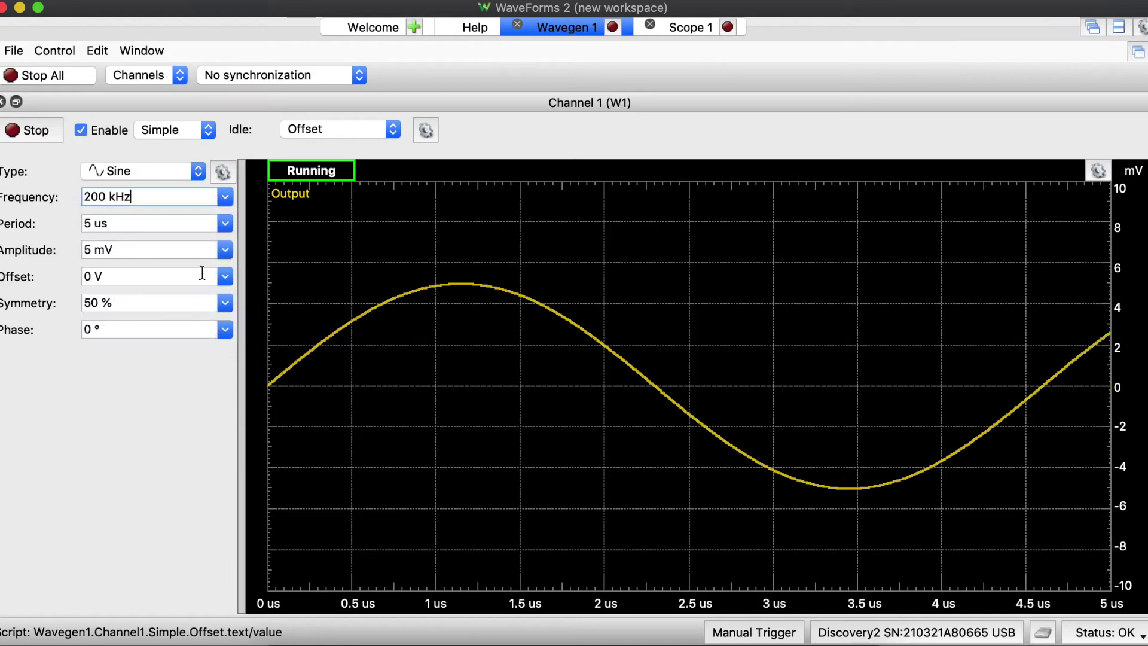
pyautogui.click(677, 30)
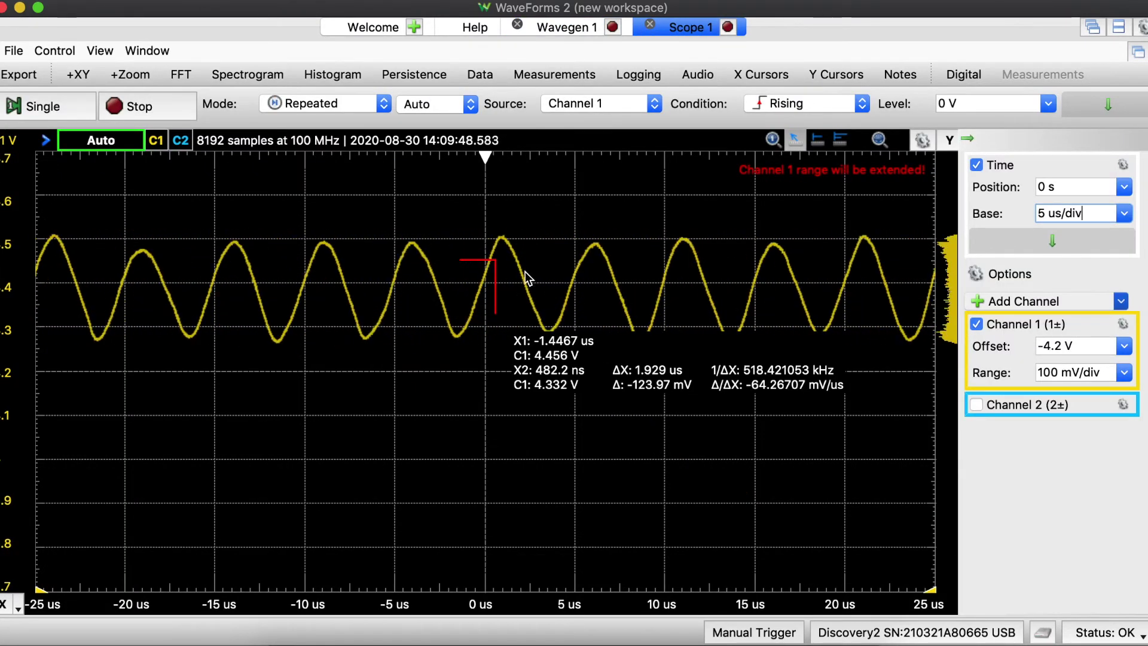
# - Set the wave generator's sine frequency to 400 kHz and compare the generator settings with the scope trace
pyautogui.click(568, 30)
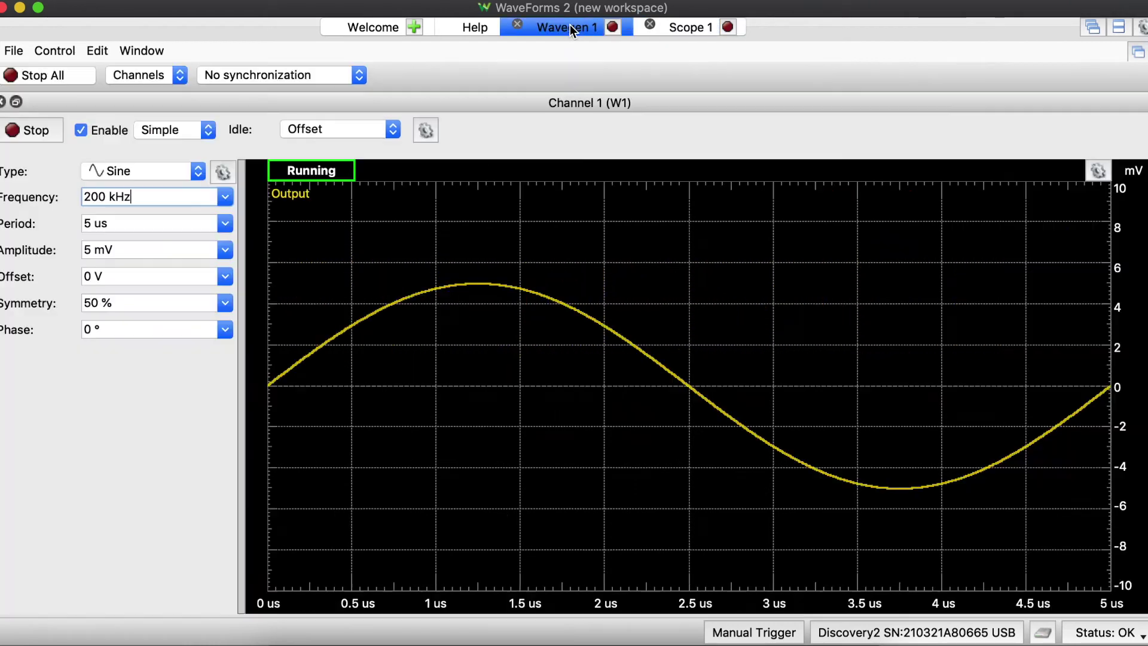
pyautogui.click(226, 198)
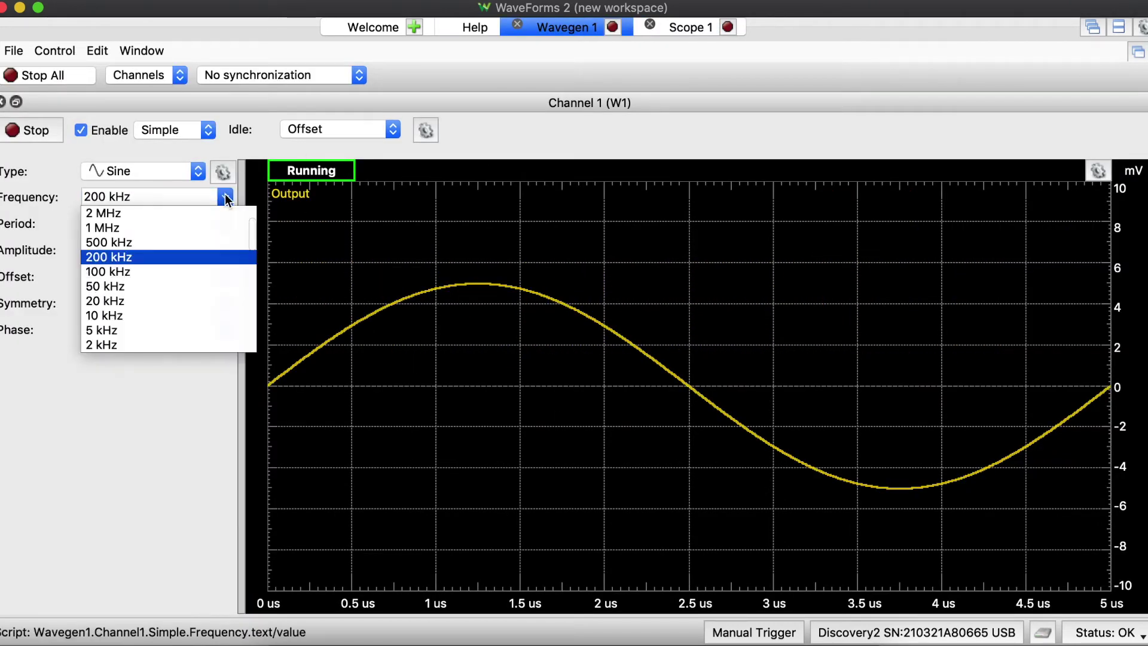
pyautogui.click(137, 199)
pyautogui.moveTo(137, 199); pyautogui.dragTo(81, 197)
pyautogui.write('400 kHz')
pyautogui.press('Return')
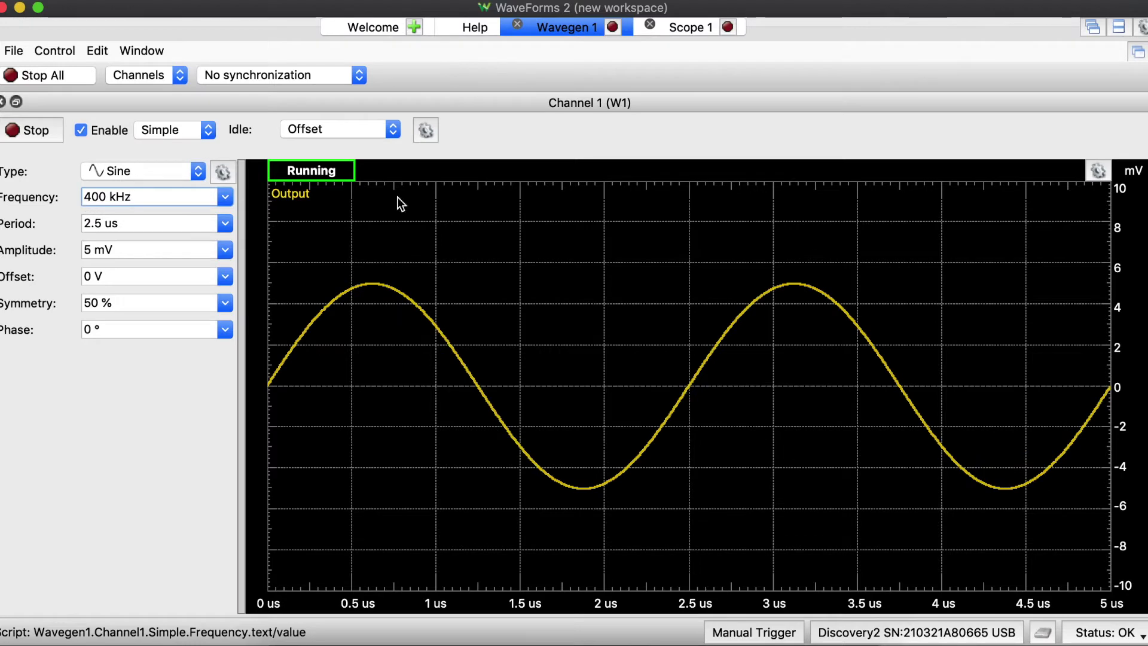
pyautogui.click(684, 25)
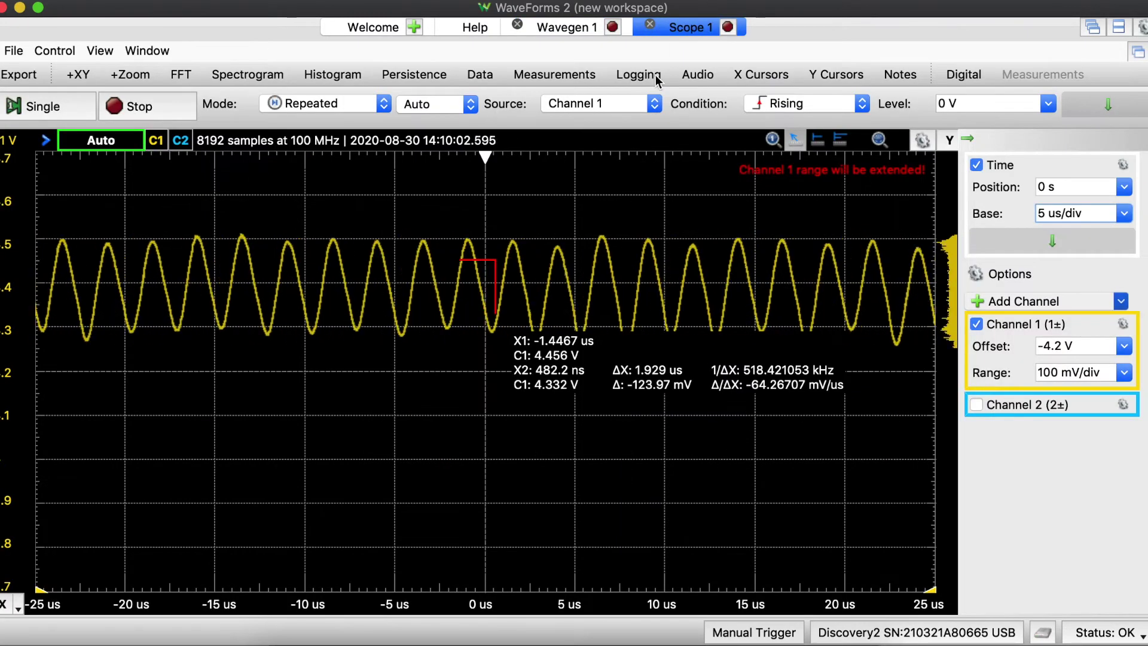
pyautogui.click(571, 27)
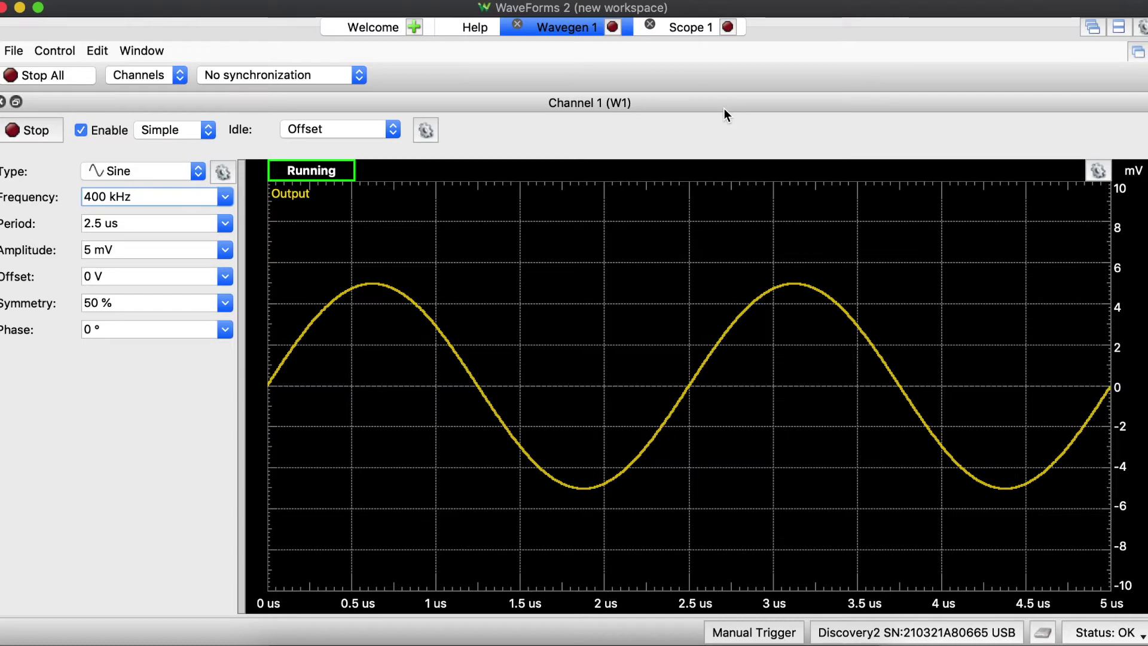
pyautogui.click(687, 27)
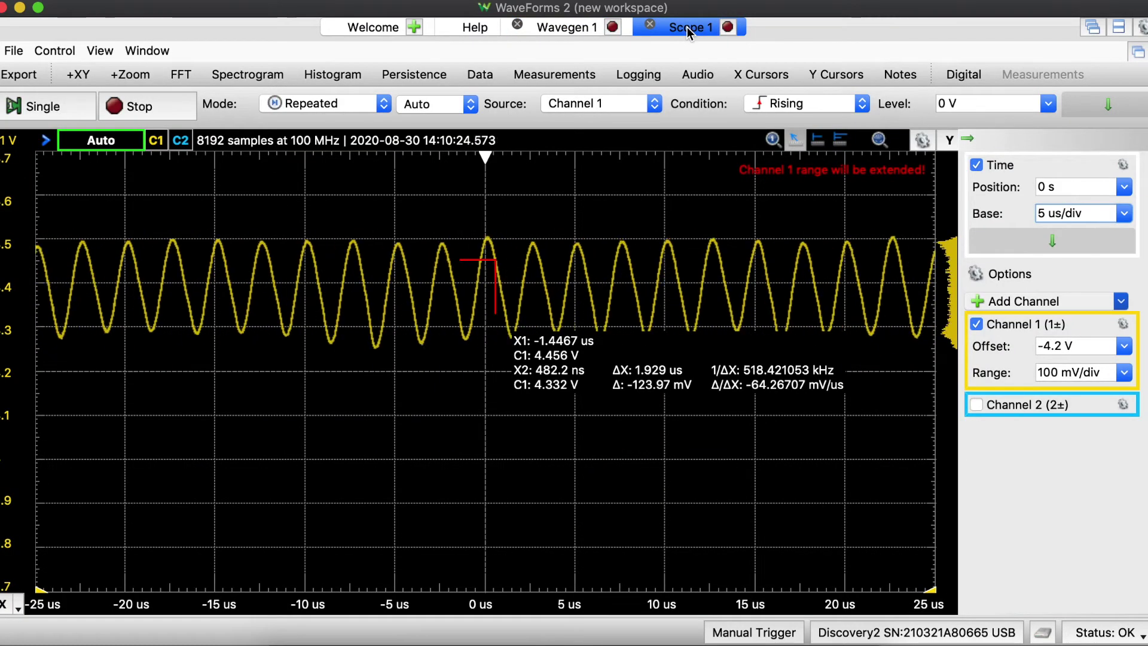
# - Set the wave generator's sine frequency to 10 Hz
pyautogui.click(562, 27)
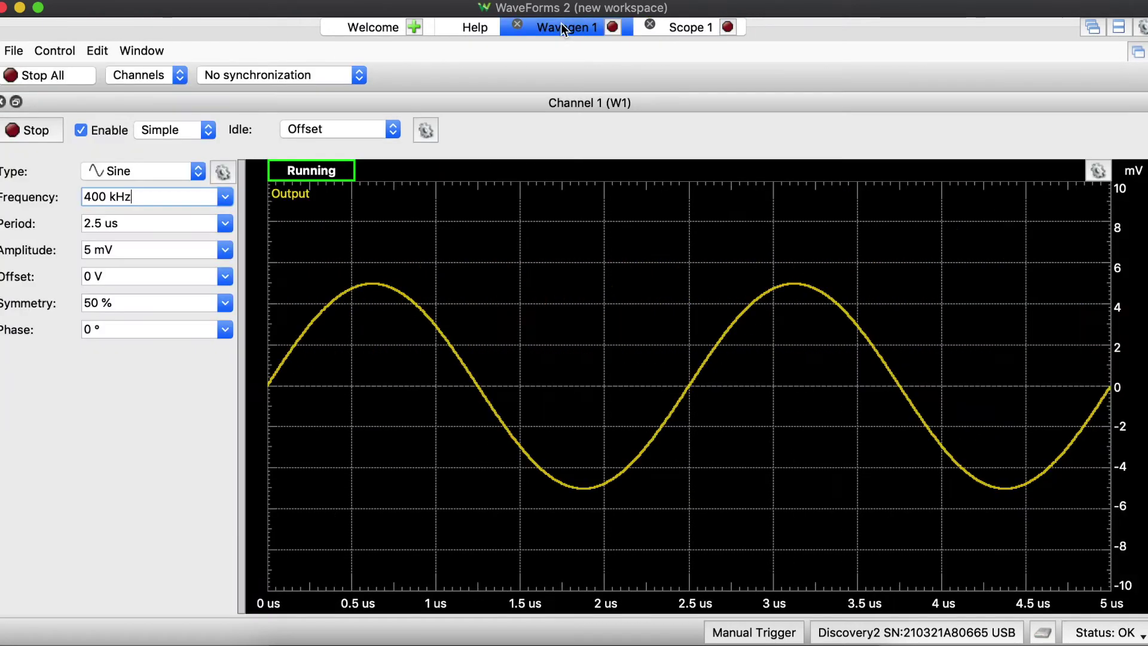
pyautogui.click(225, 251)
pyautogui.scroll(5, 170, 332)
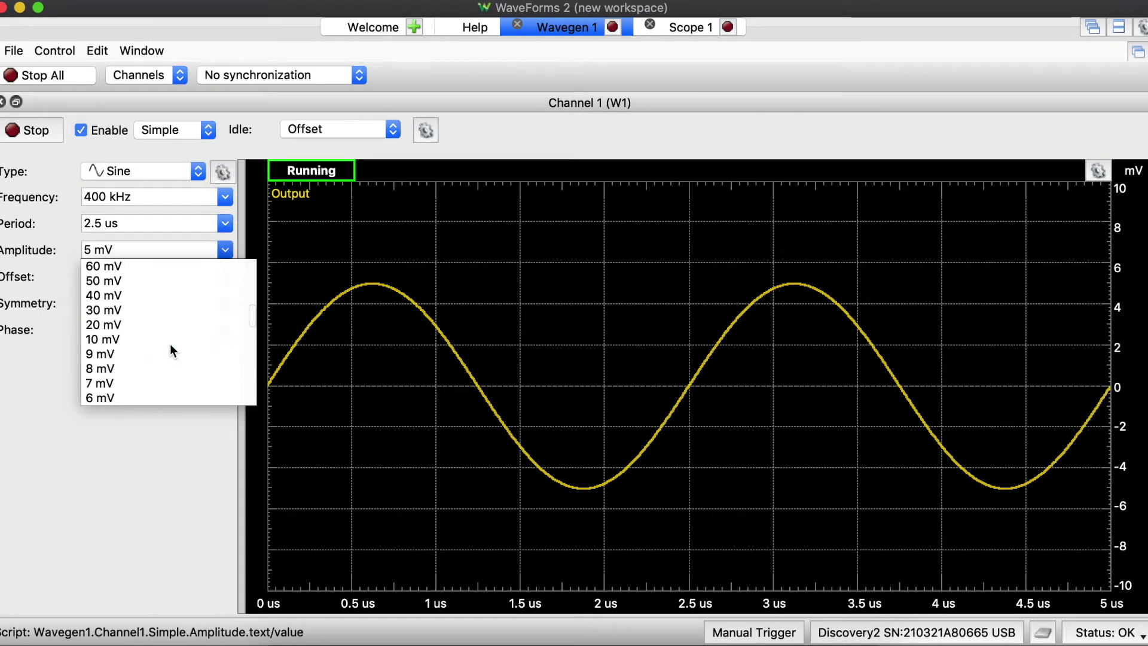
pyautogui.click(224, 196)
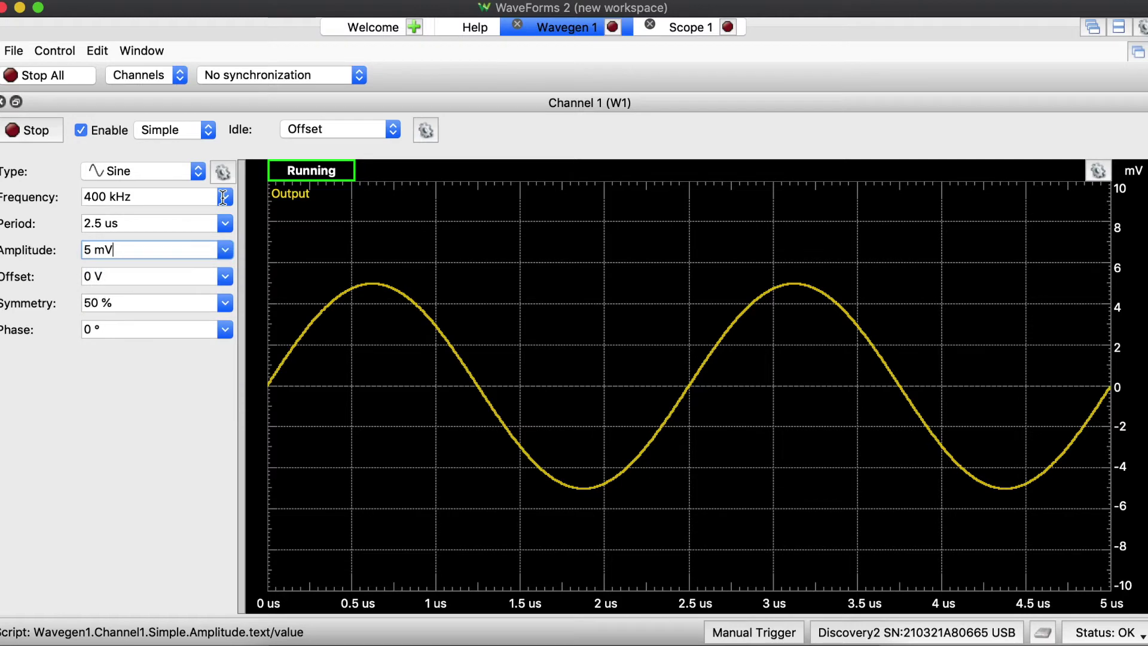
pyautogui.click(224, 197)
pyautogui.scroll(-2, 195, 317)
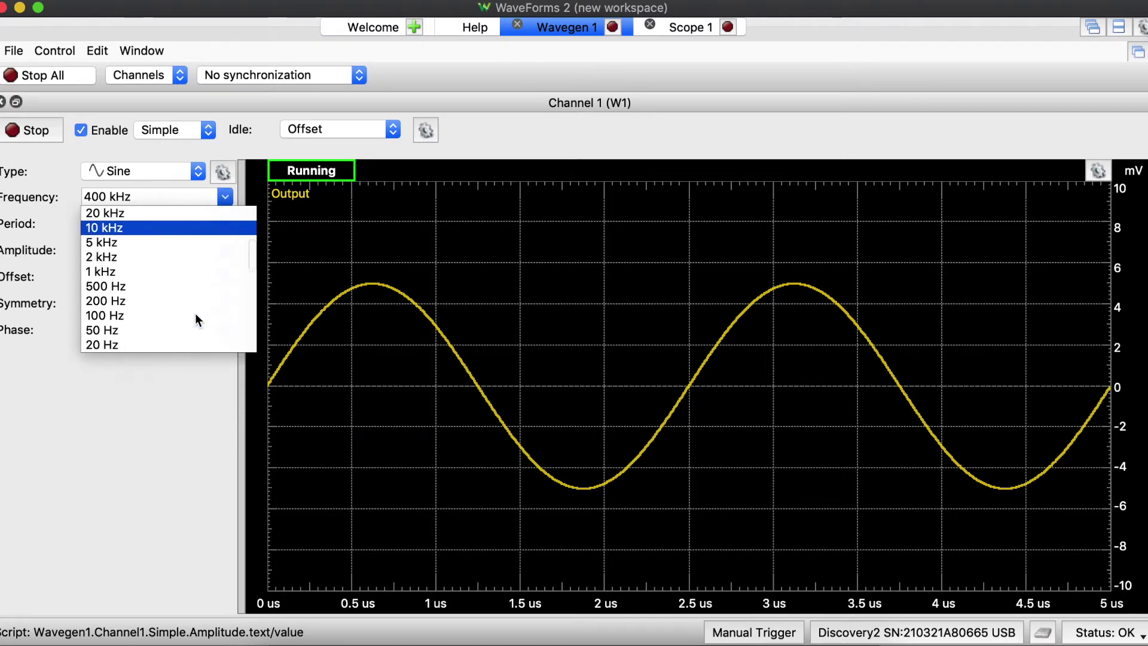
pyautogui.scroll(-2, 195, 313)
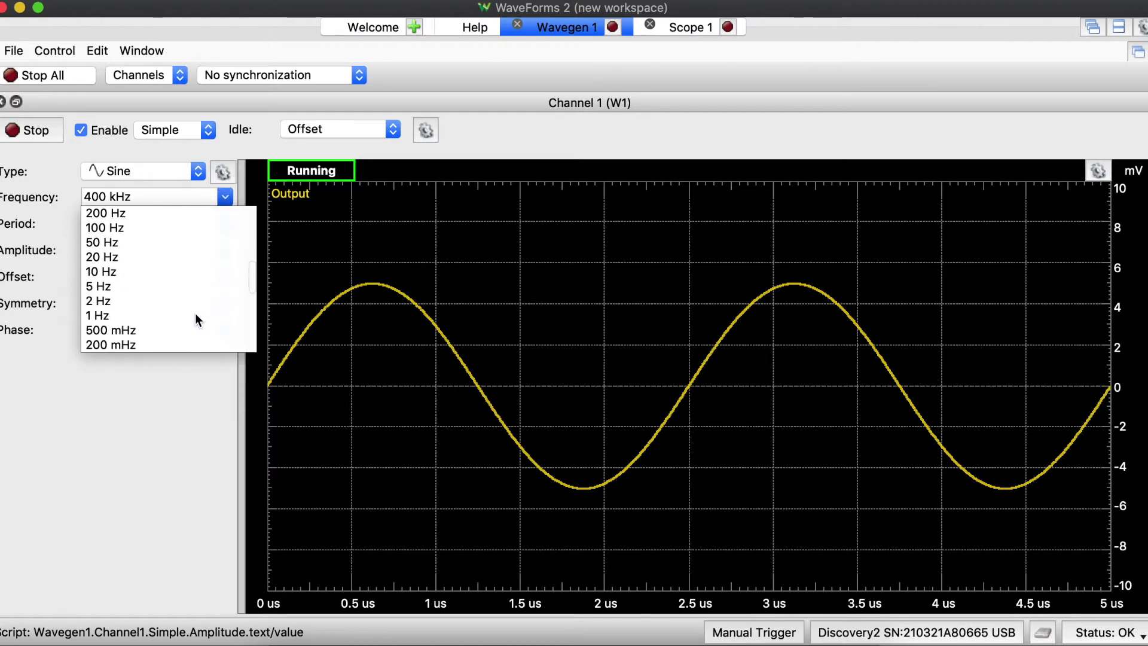
pyautogui.click(139, 268)
# - Raise the 10 Hz sine's amplitude in the wave generator and view the output on the scope
pyautogui.click(224, 225)
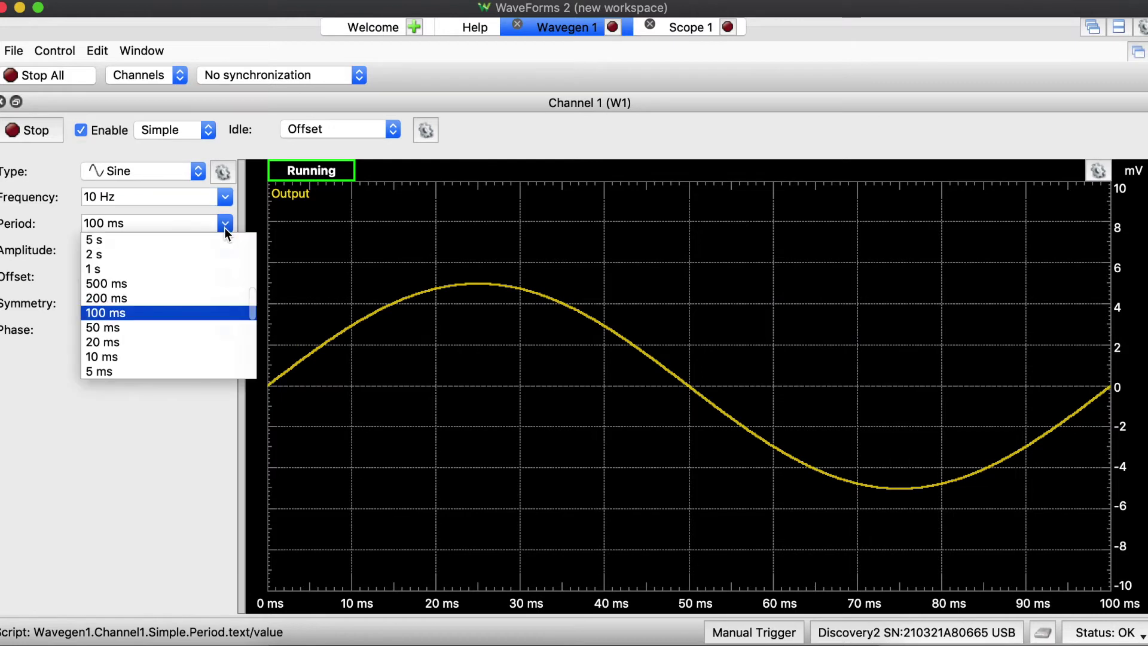
pyautogui.scroll(2, 194, 331)
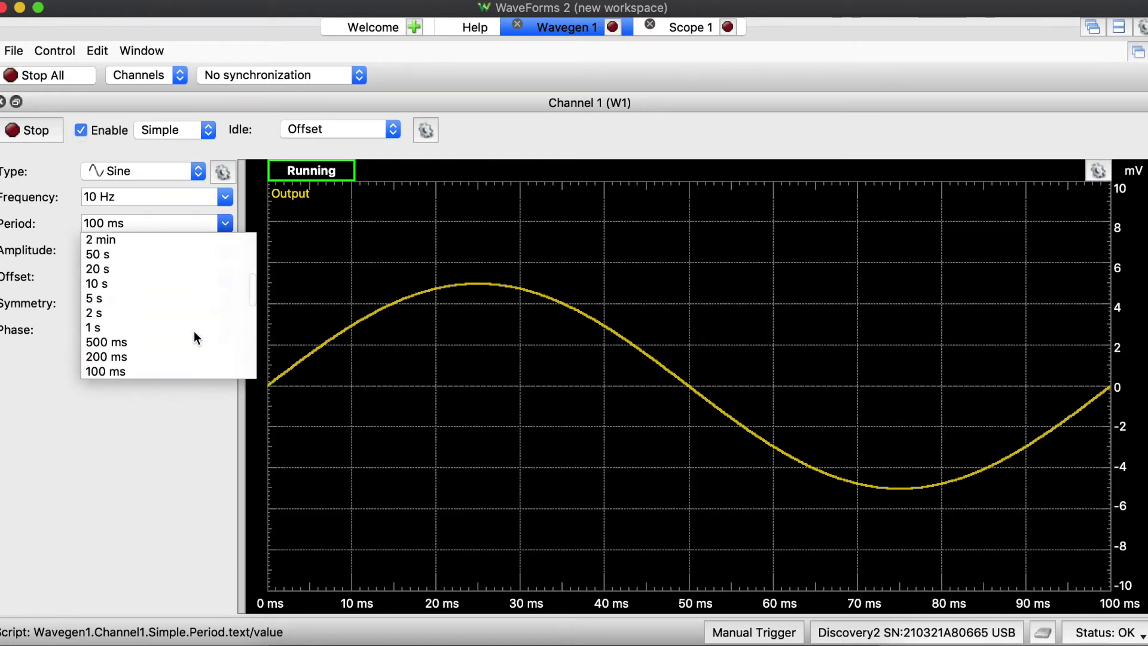
pyautogui.click(214, 226)
pyautogui.click(229, 256)
pyautogui.scroll(2, 193, 367)
pyautogui.scroll(2, 180, 347)
pyautogui.click(151, 321)
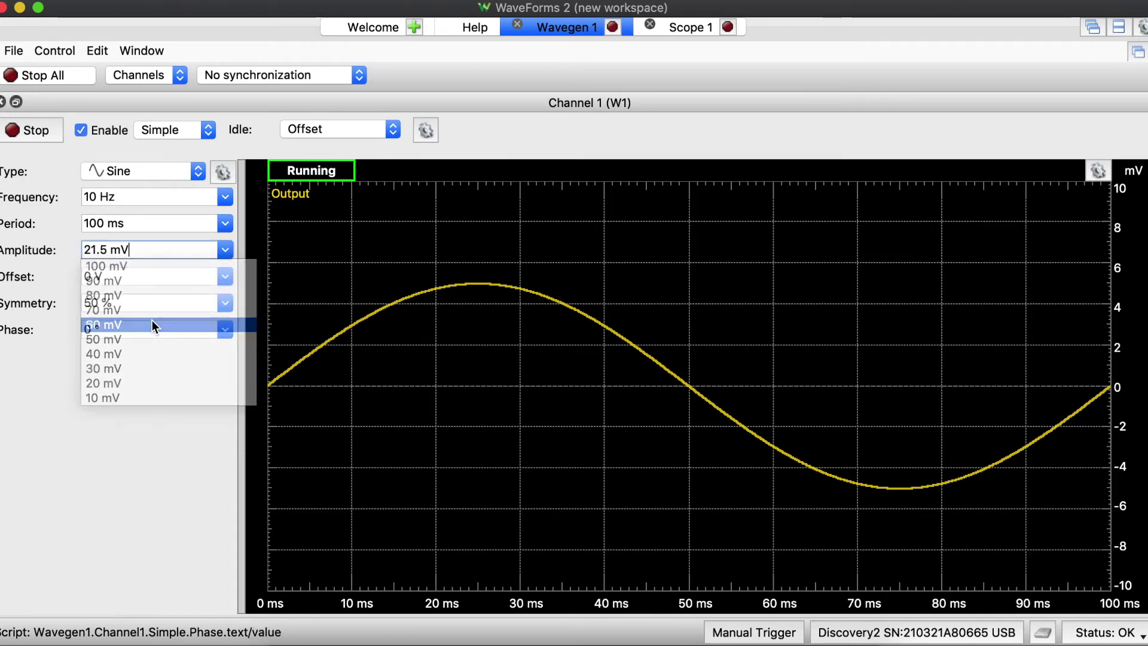
pyautogui.click(677, 26)
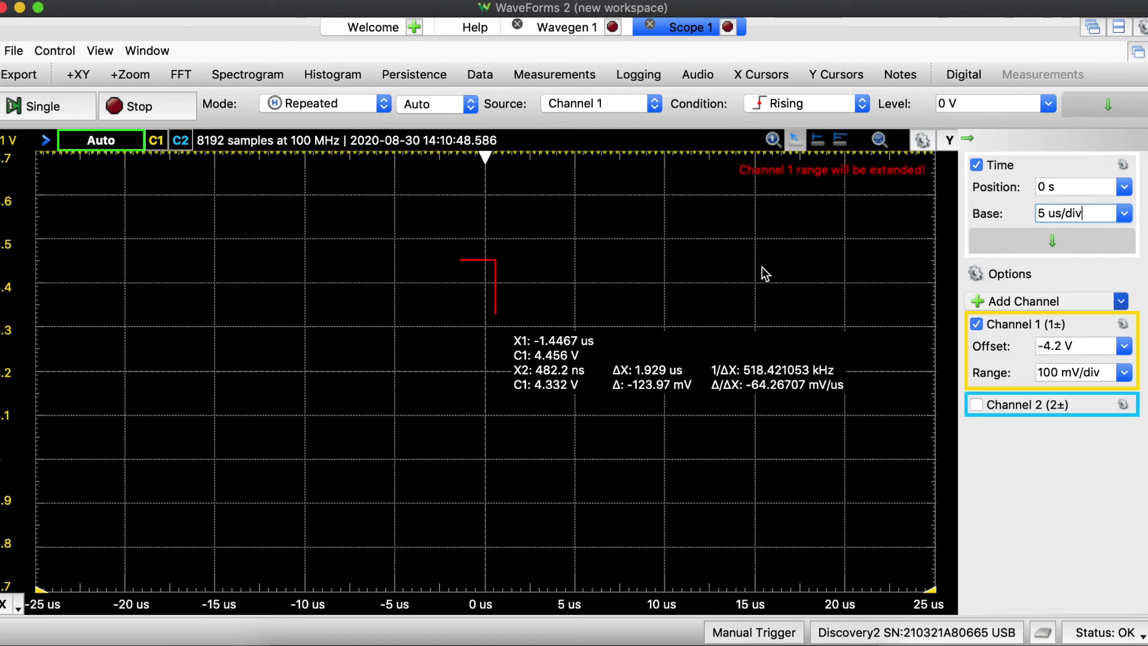
# - Try a scope time base of 200 us/div for the 10 Hz signal, then set it to 500 us/div
pyautogui.click(1123, 213)
pyautogui.scroll(3, 1097, 295)
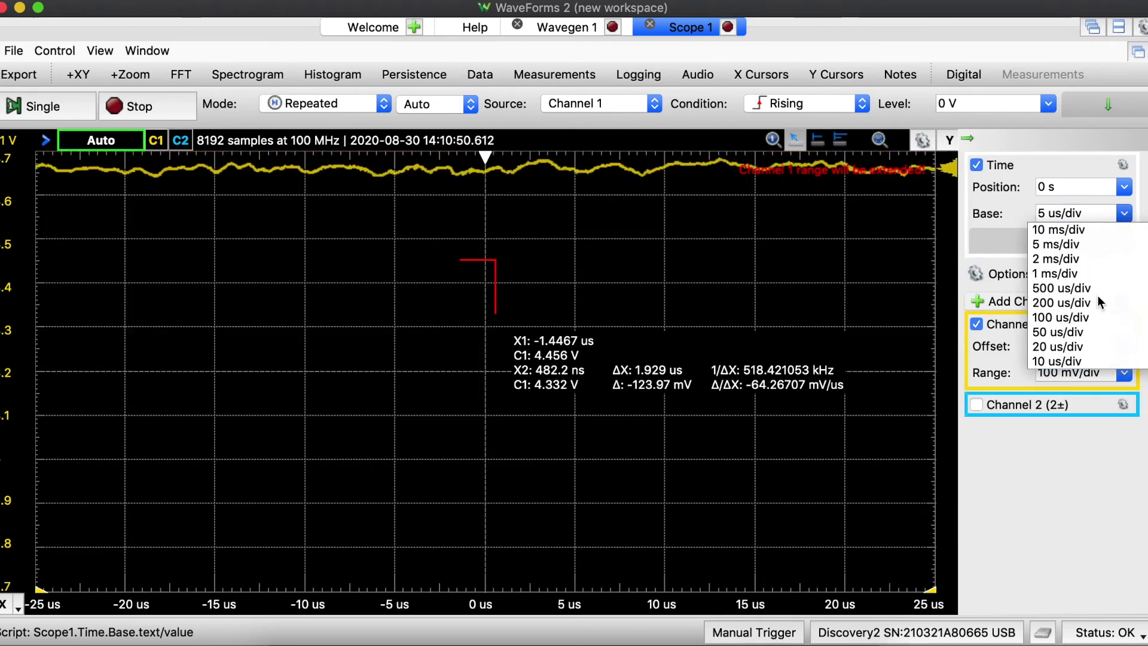
pyautogui.click(1070, 292)
pyautogui.click(1097, 216)
pyautogui.click(1087, 317)
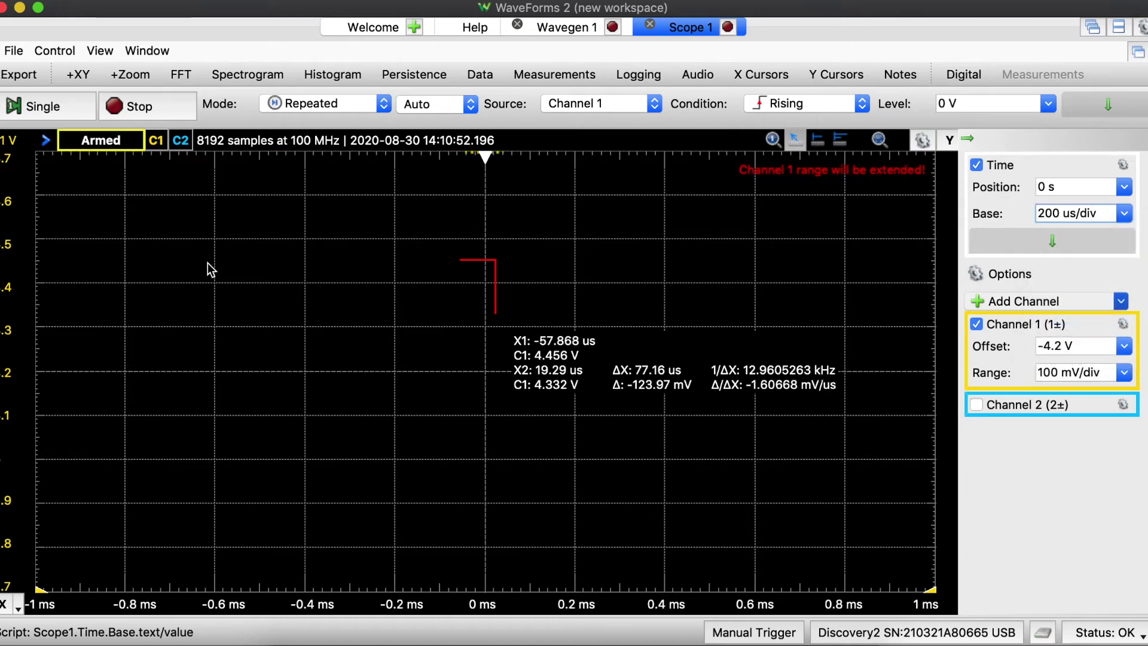
pyautogui.scroll(-1, 17, 234)
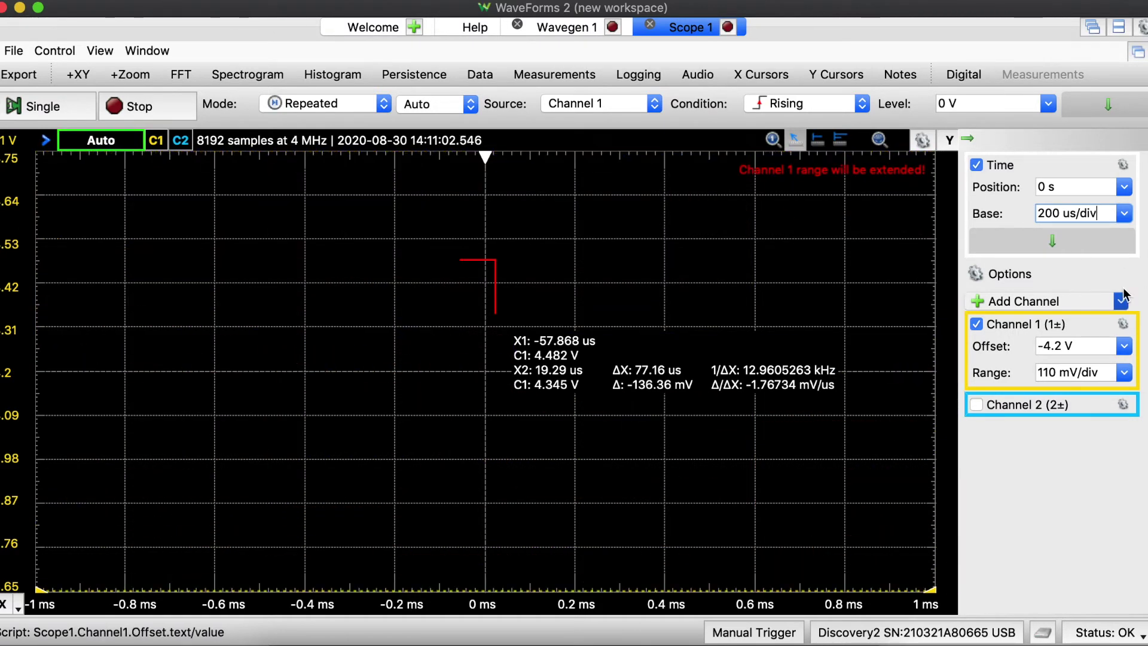
pyautogui.click(1124, 215)
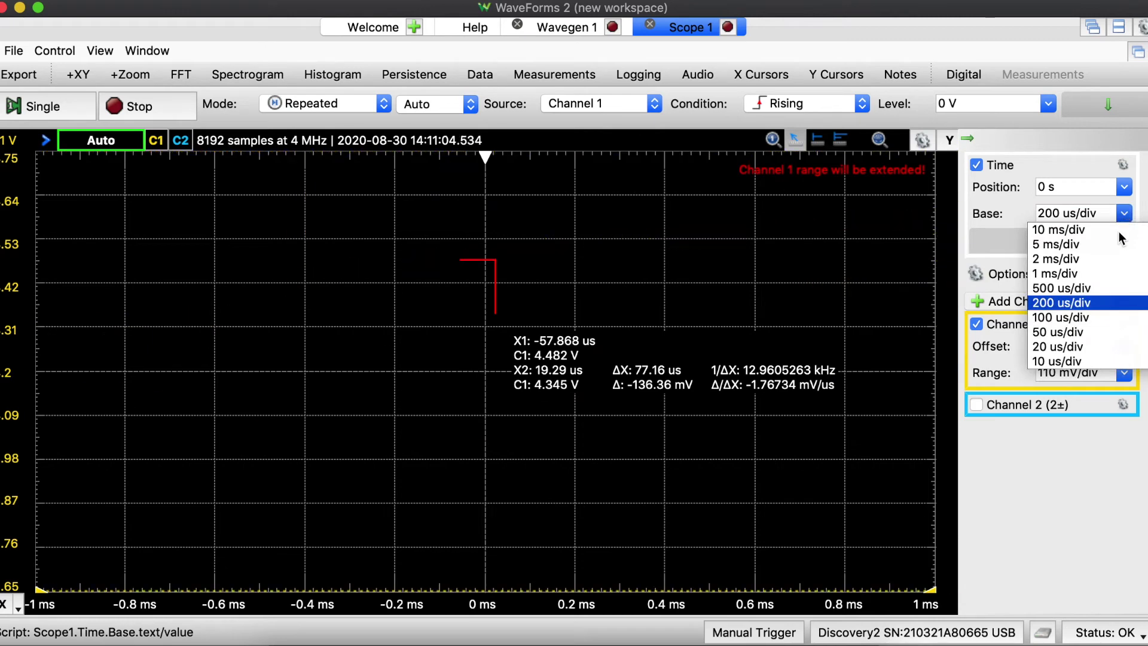
pyautogui.click(1091, 288)
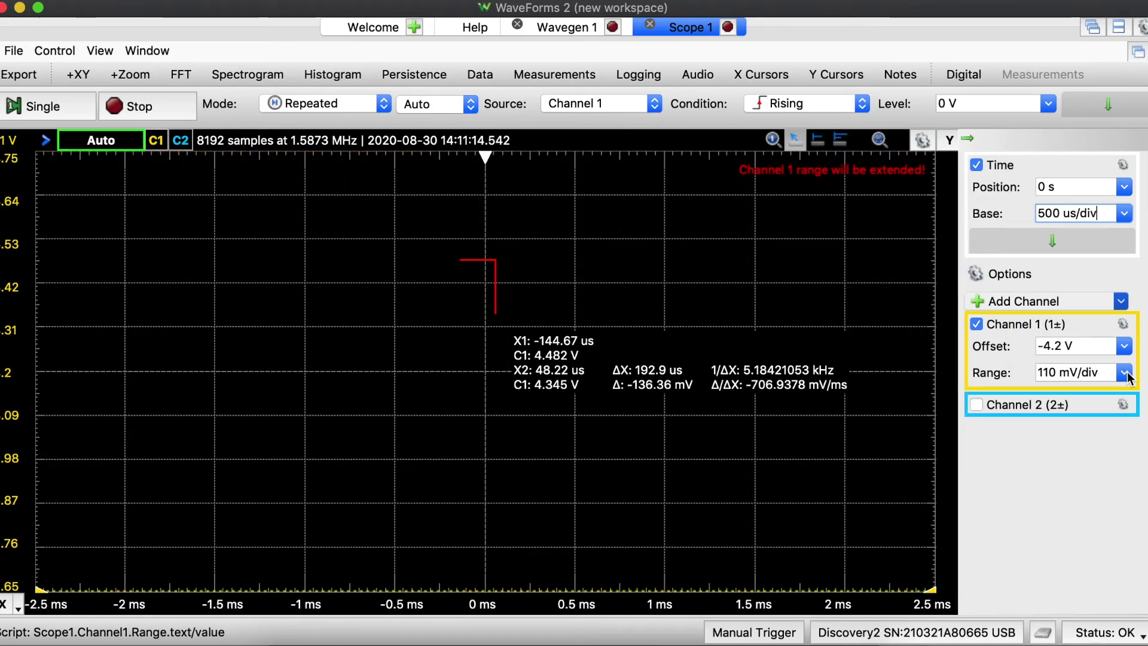
# - Try Channel 1 ranges of 10 mV/div and 1 mV/div, then set the range to 500 mV/div
pyautogui.click(1125, 373)
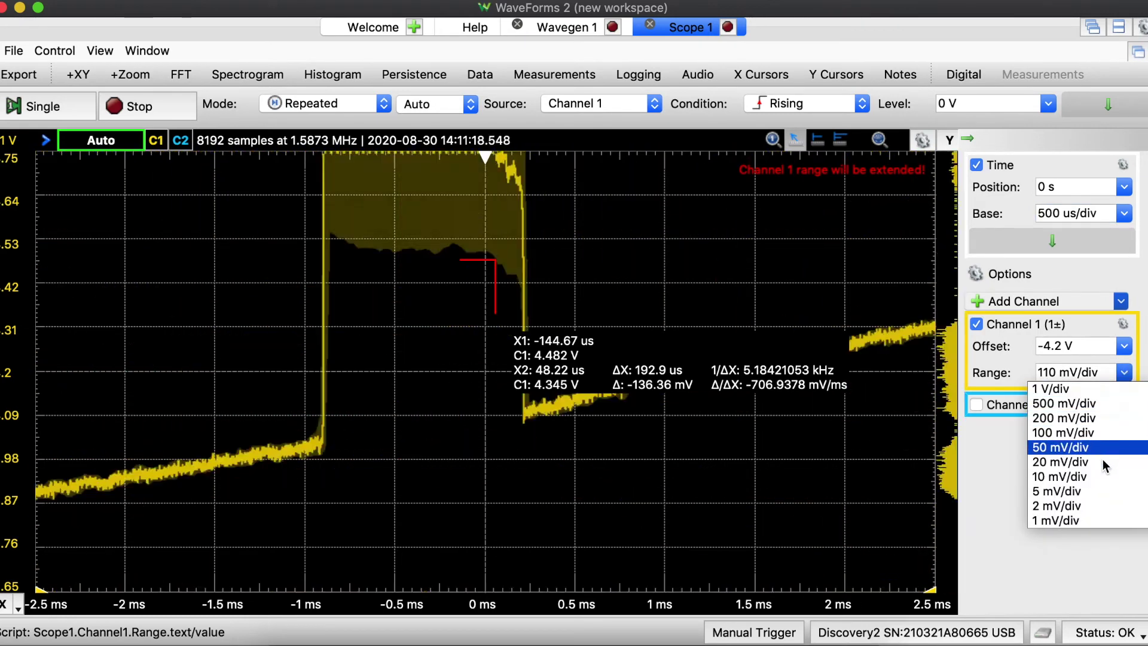
pyautogui.click(1102, 477)
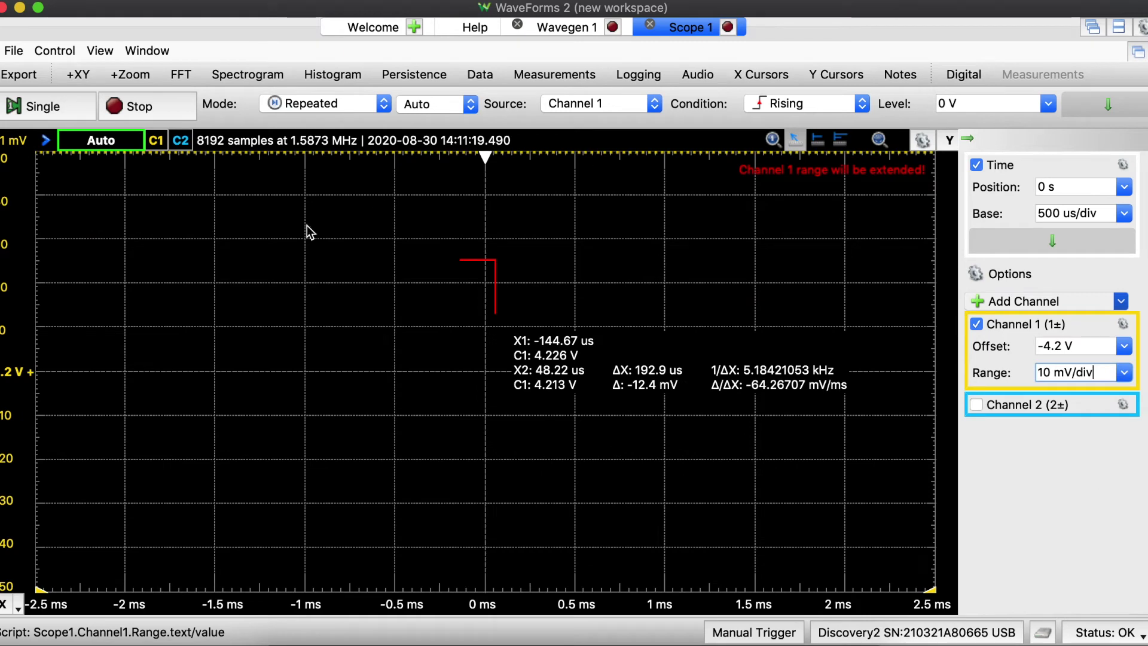
pyautogui.click(1125, 372)
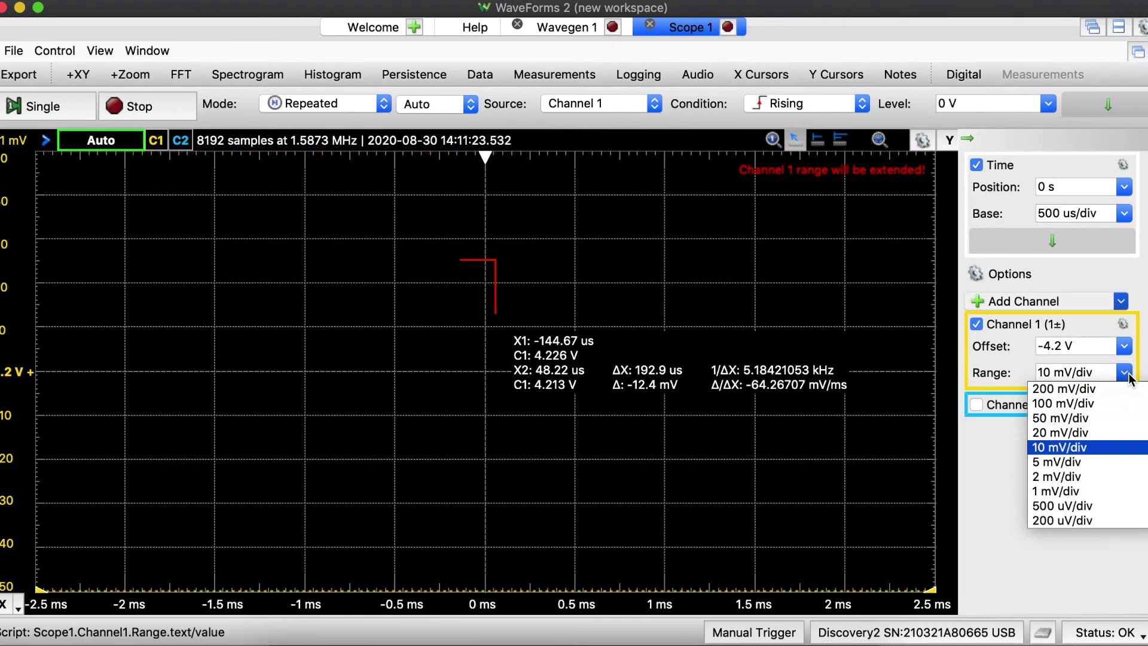
pyautogui.click(1100, 491)
pyautogui.click(1124, 372)
pyautogui.scroll(5, 1082, 439)
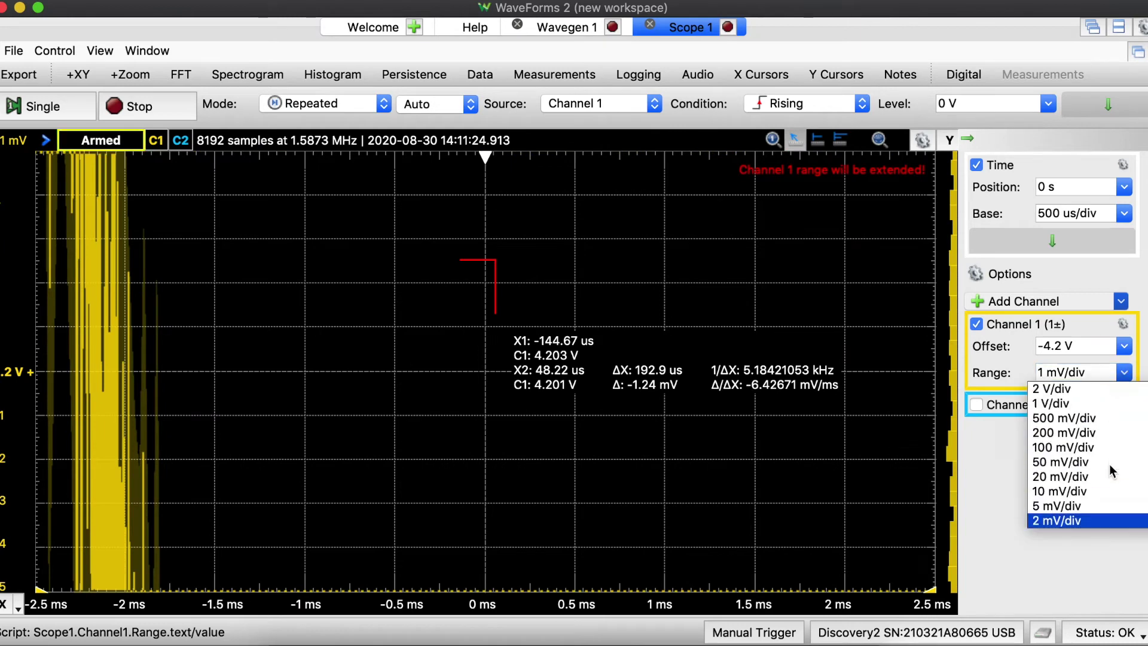
pyautogui.click(1082, 433)
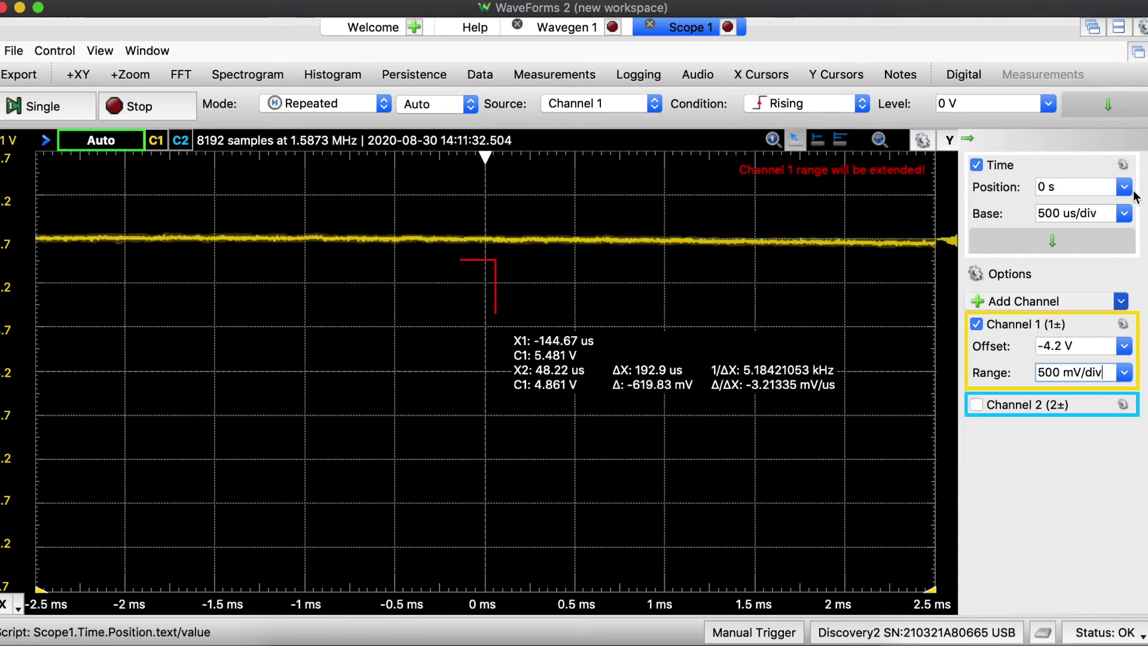
# - Try scope time bases of 1 ms/div and 10 ms/div for the 10 Hz signal, then set it to 200 ms/div
pyautogui.click(1124, 214)
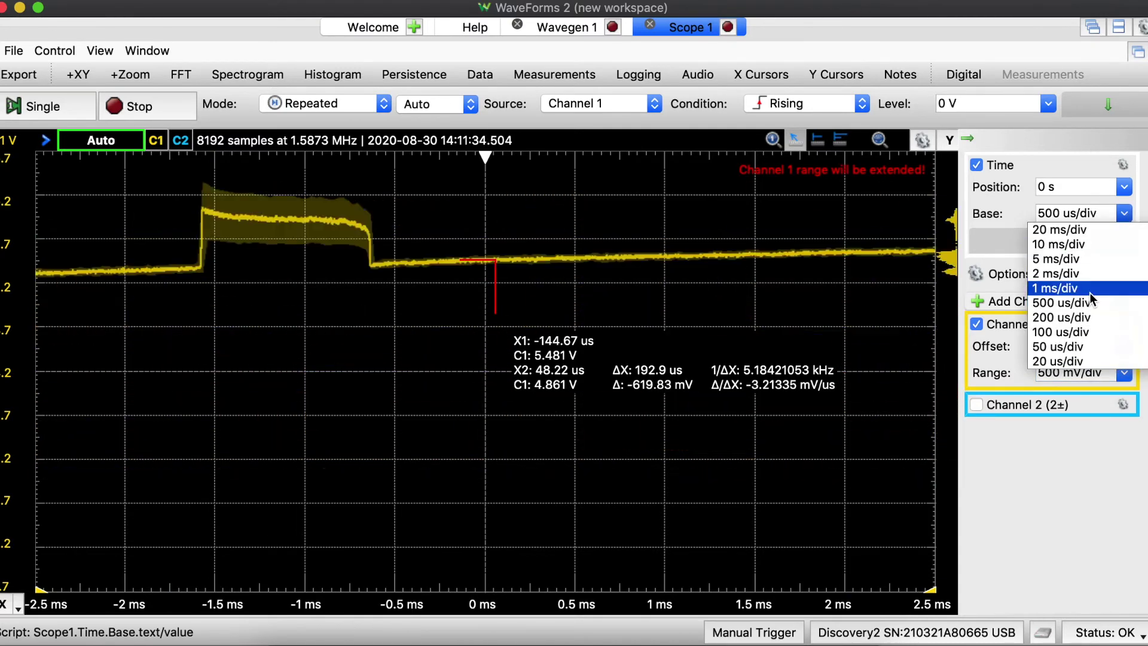
pyautogui.click(1089, 291)
pyautogui.click(1124, 216)
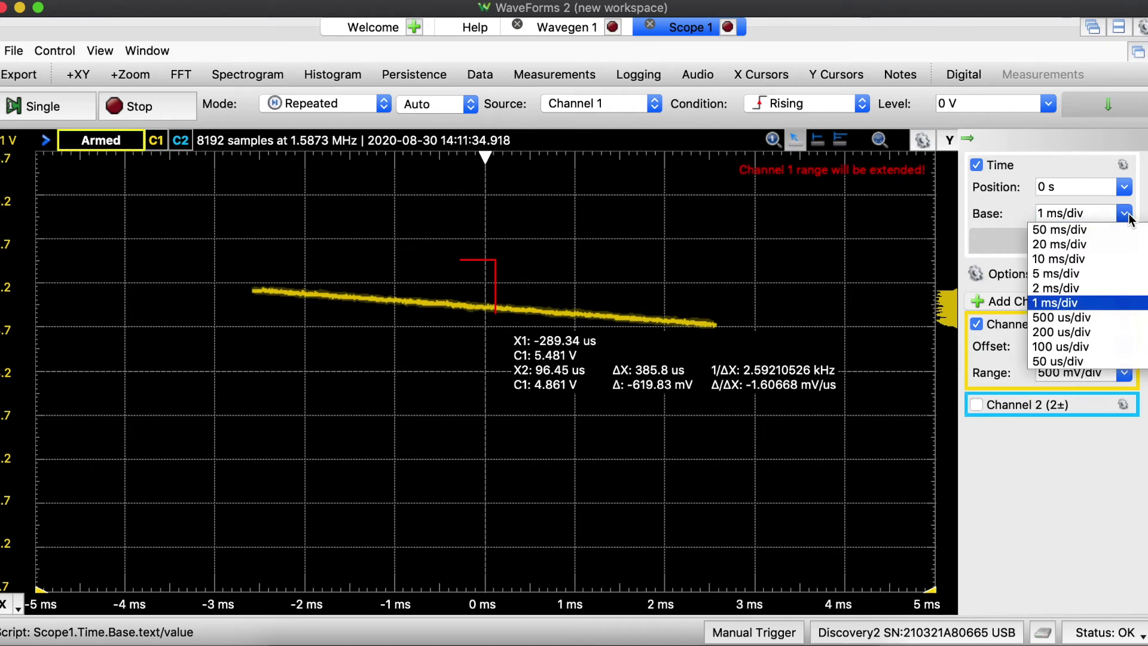
pyautogui.click(1098, 259)
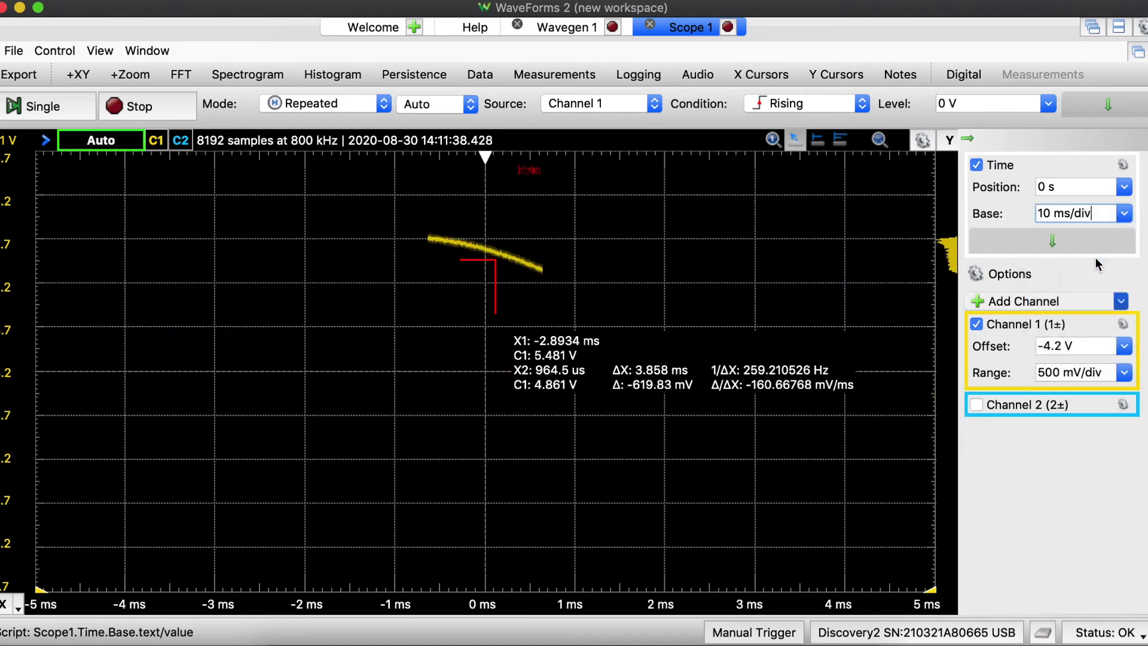
pyautogui.click(1123, 213)
pyautogui.scroll(2, 1104, 264)
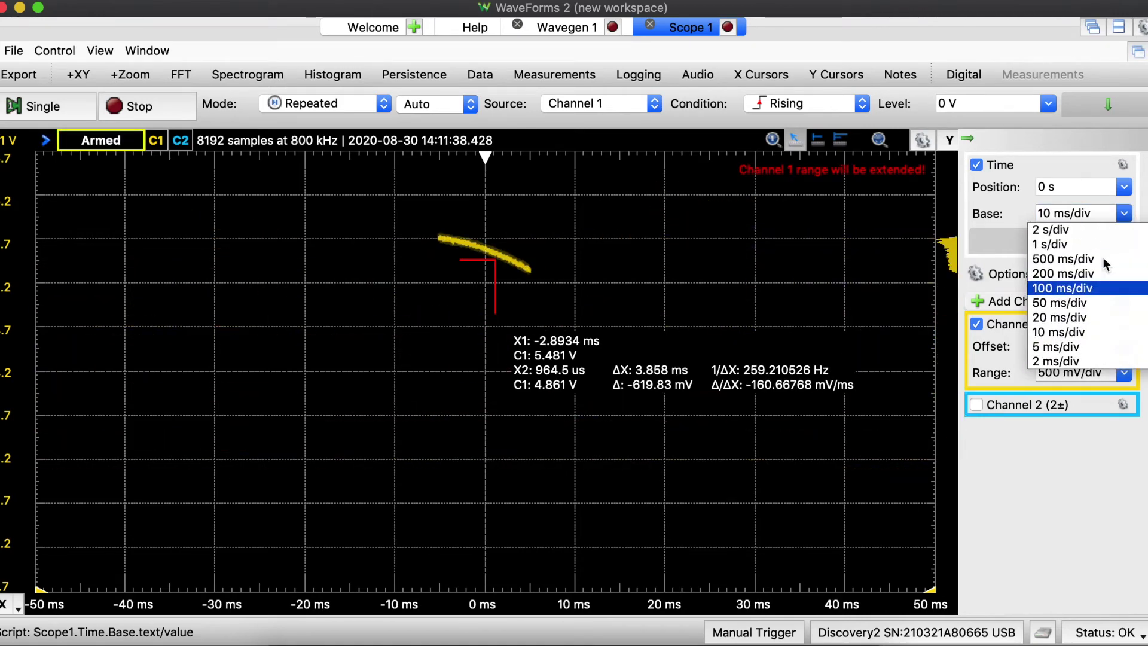
pyautogui.click(1094, 274)
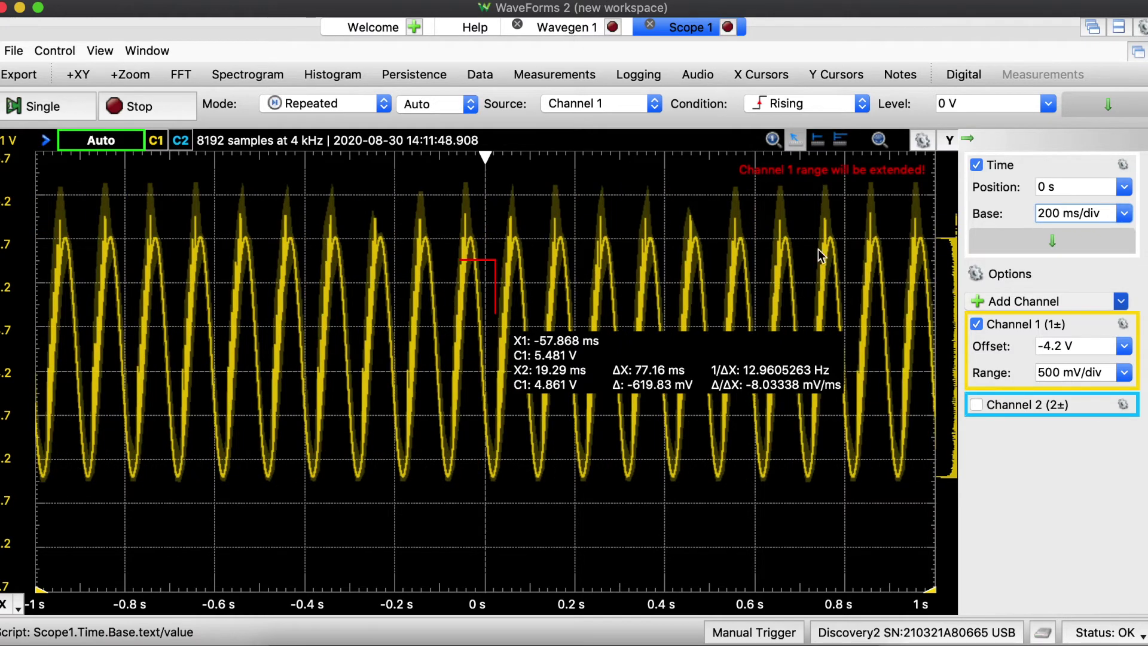
# - Try a Channel 1 range of 1 V/div, then set the range to 2 V/div
pyautogui.click(1124, 373)
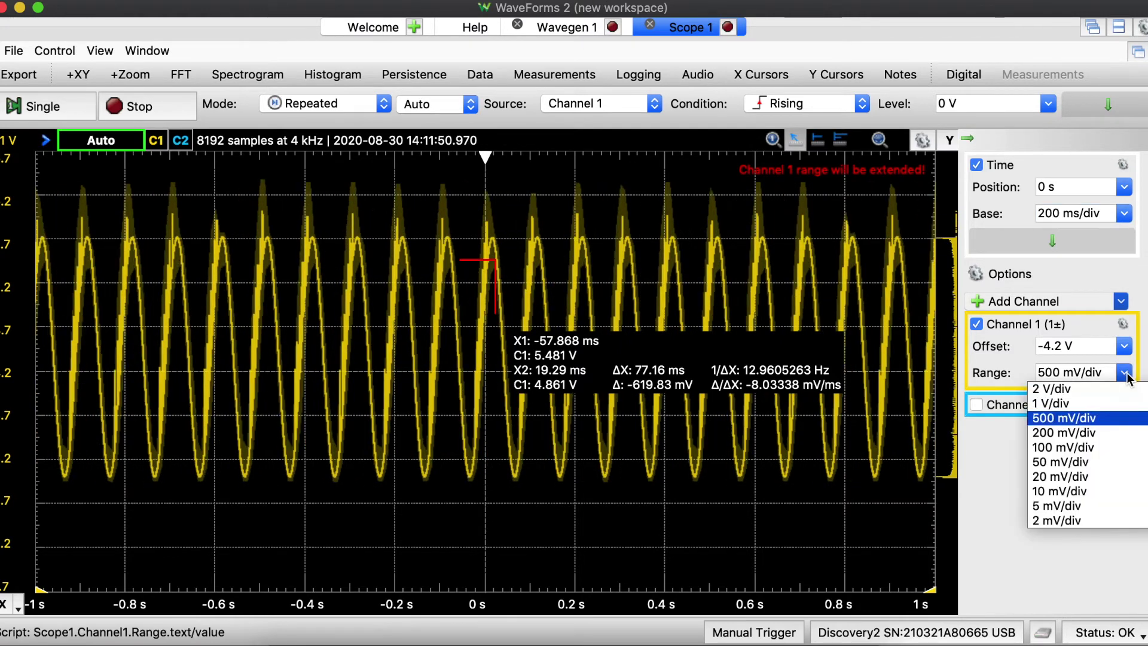
pyautogui.click(1113, 403)
pyautogui.click(1124, 372)
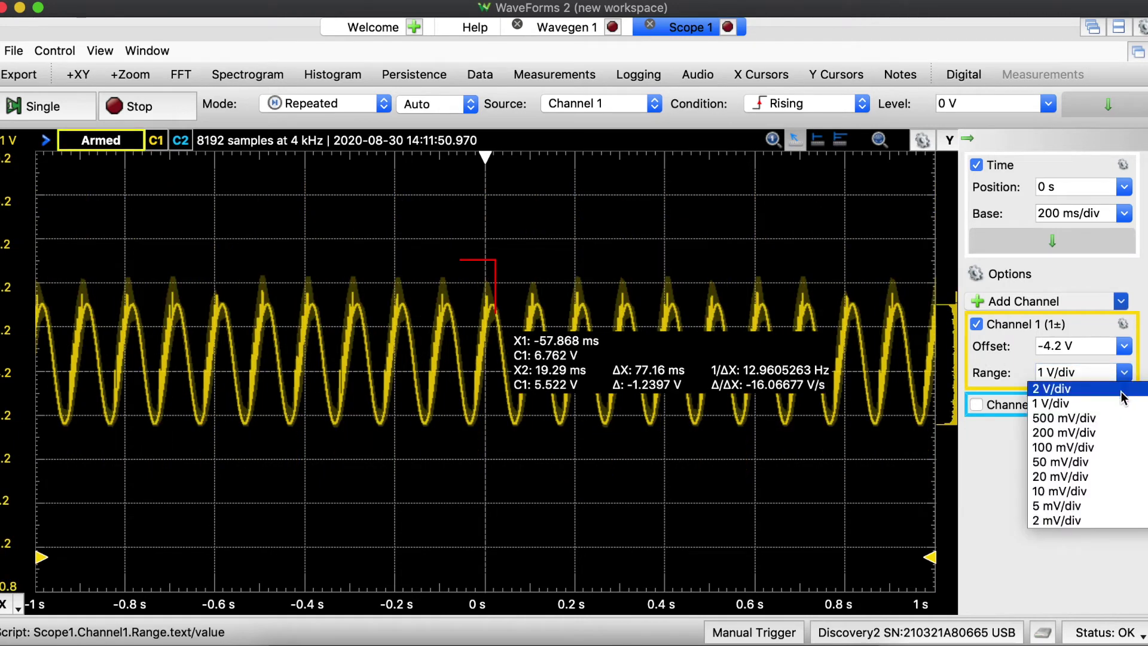
pyautogui.click(1109, 385)
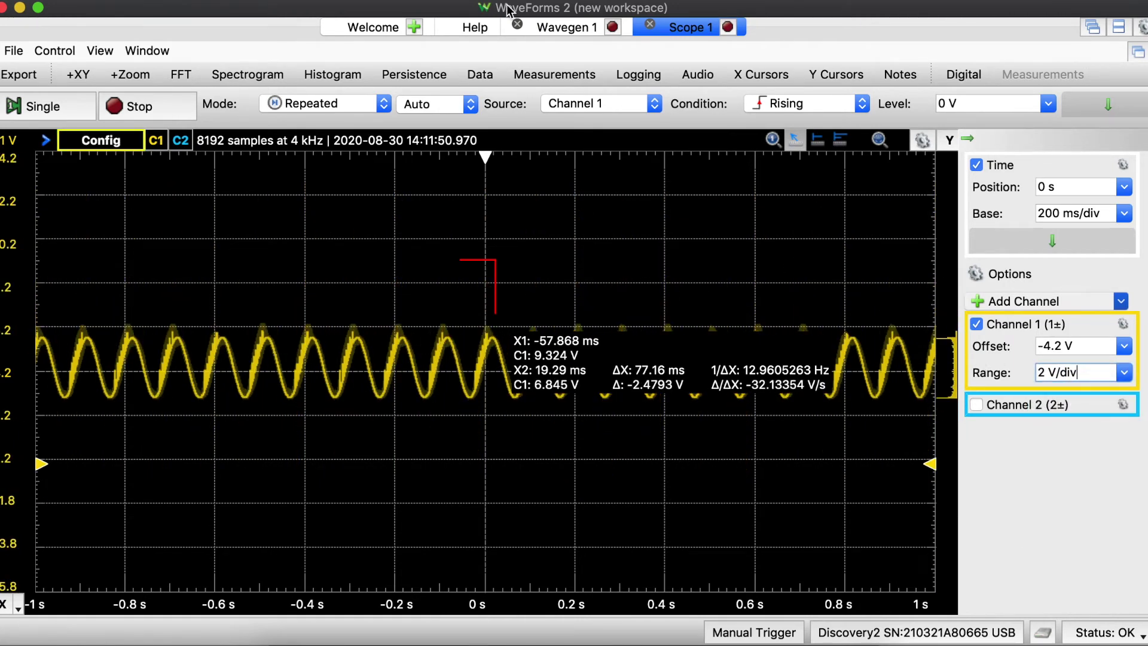
# - Set the 10 Hz sine's amplitude to 1 V in the wave generator and view the output on the scope
pyautogui.click(566, 28)
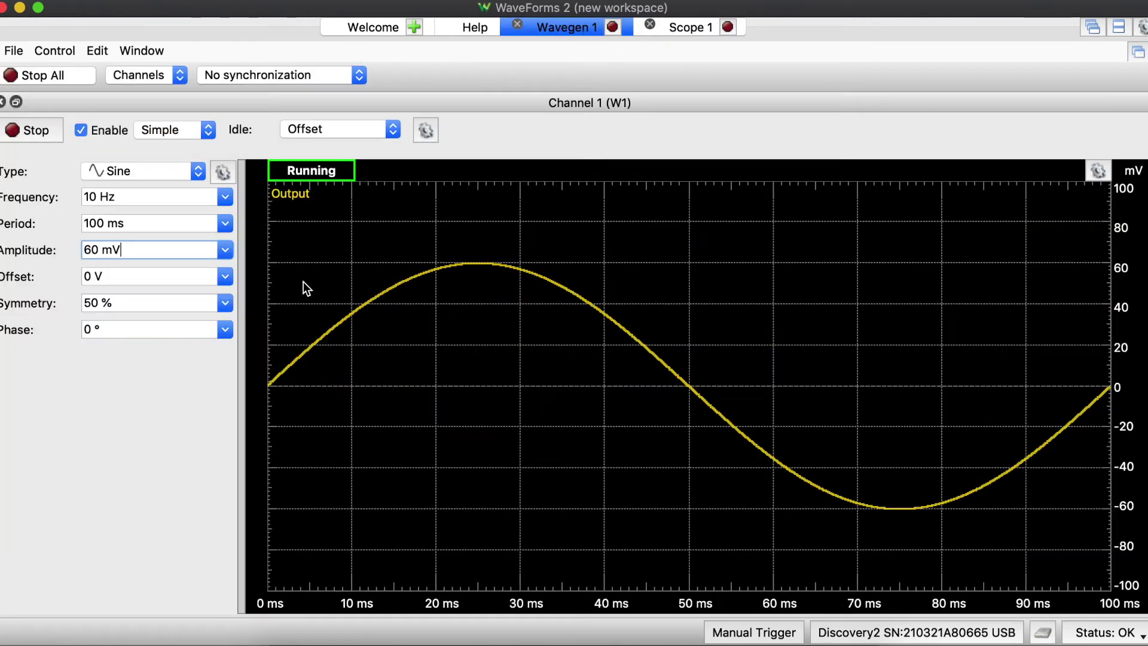
pyautogui.click(225, 250)
pyautogui.scroll(5, 197, 300)
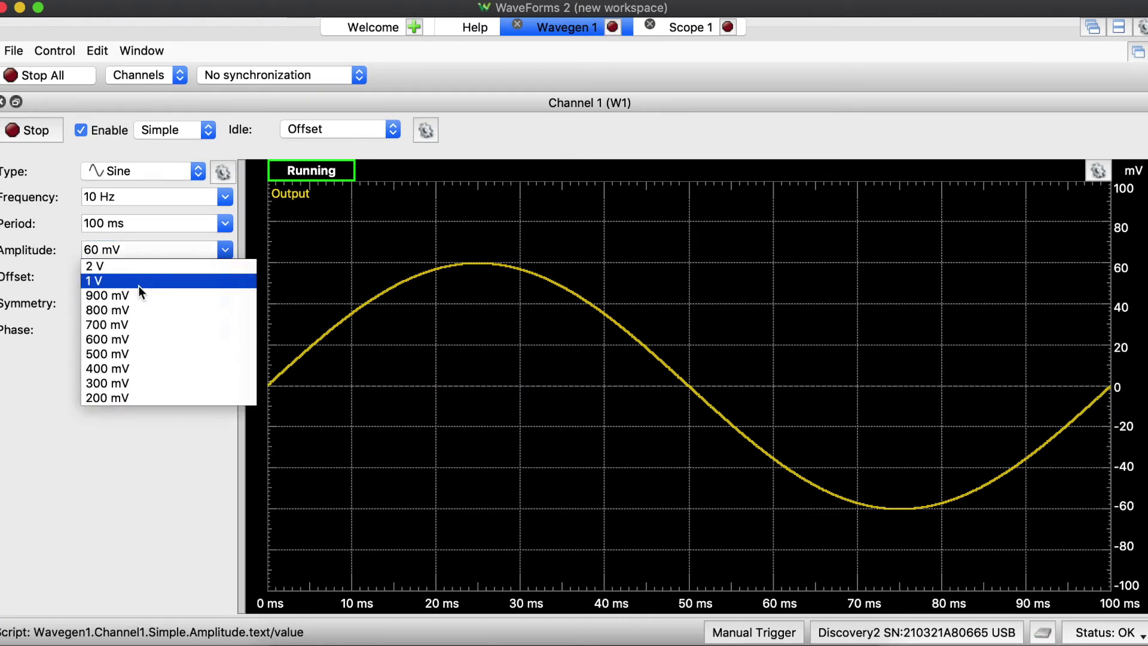
pyautogui.click(141, 283)
pyautogui.click(684, 28)
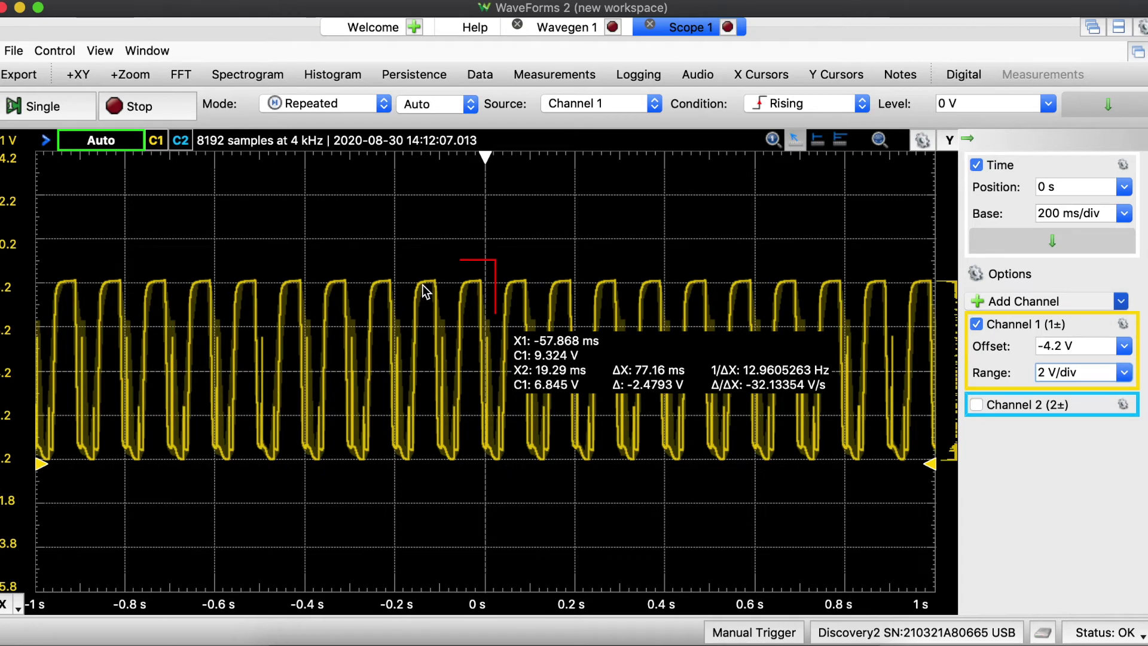
# - Raise the 10 Hz sine's amplitude to 3 V and view the output on the scope
pyautogui.click(564, 29)
pyautogui.click(221, 251)
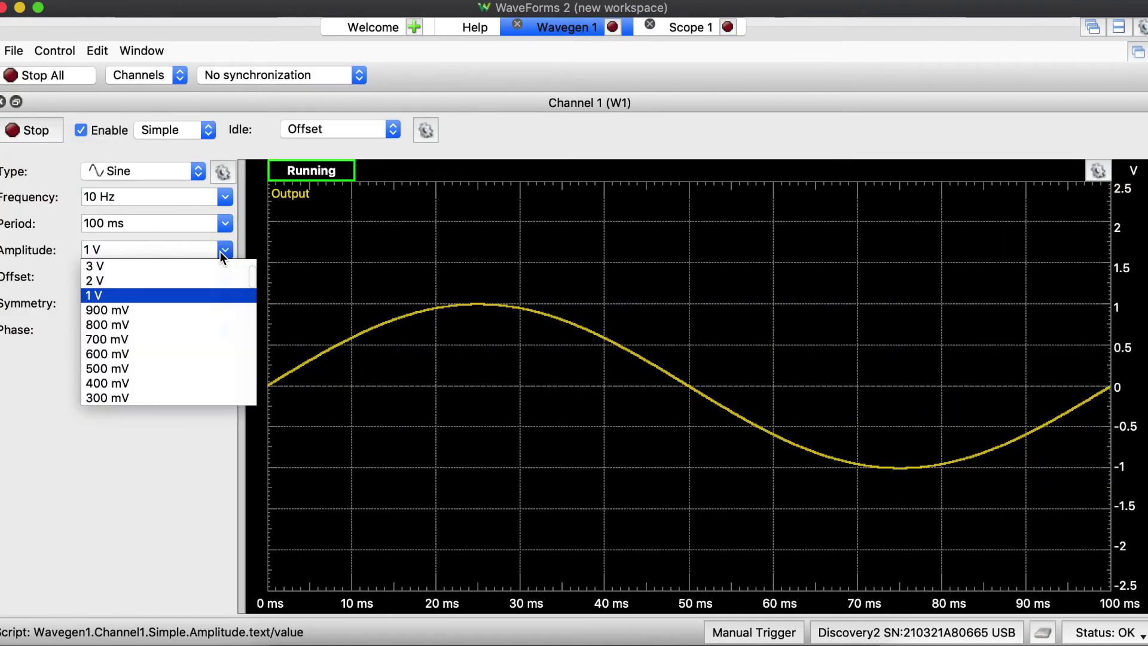
pyautogui.scroll(1, 202, 313)
pyautogui.click(157, 296)
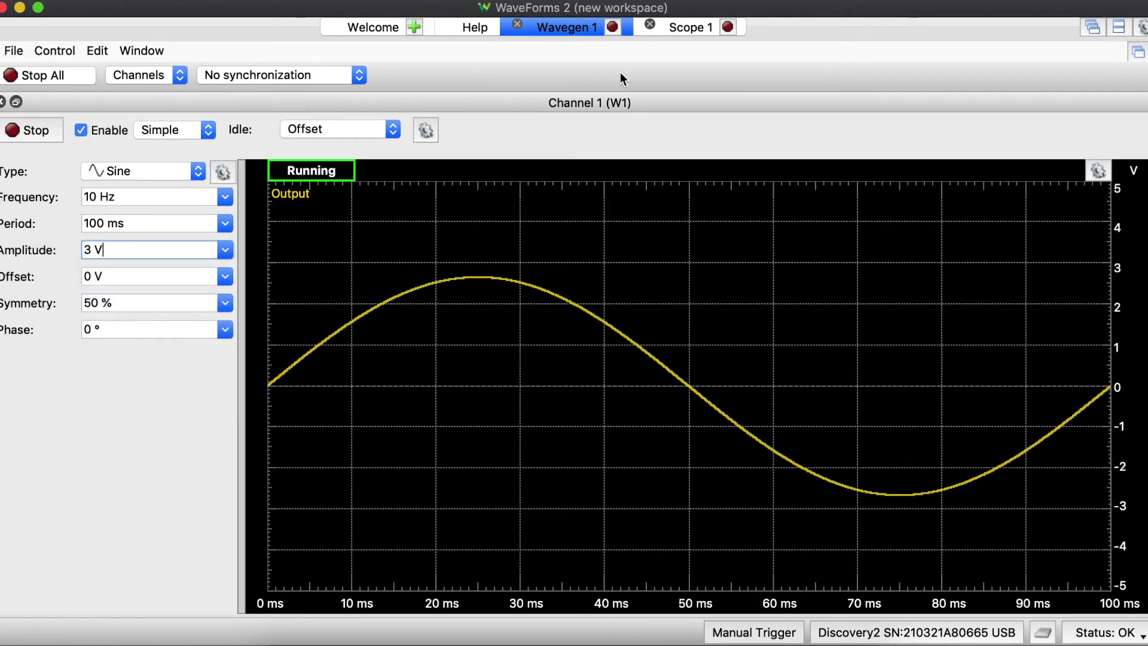
pyautogui.click(678, 30)
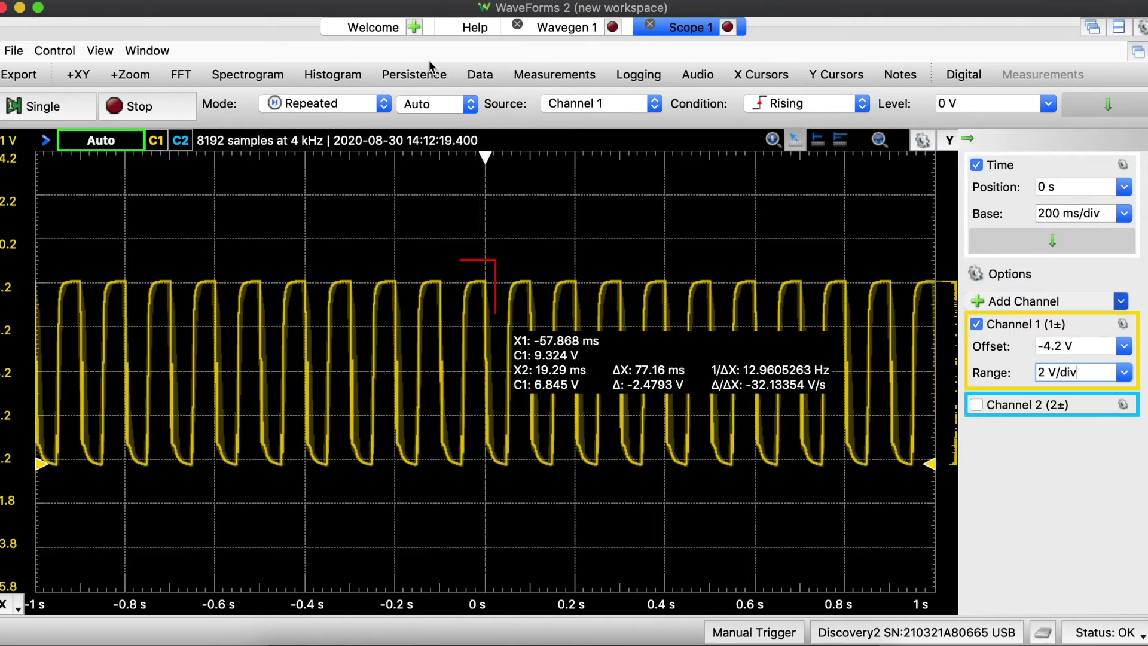
# - Set the generated sine's frequency to 100 Hz and the scope's time base to 20 ms/div
pyautogui.click(534, 30)
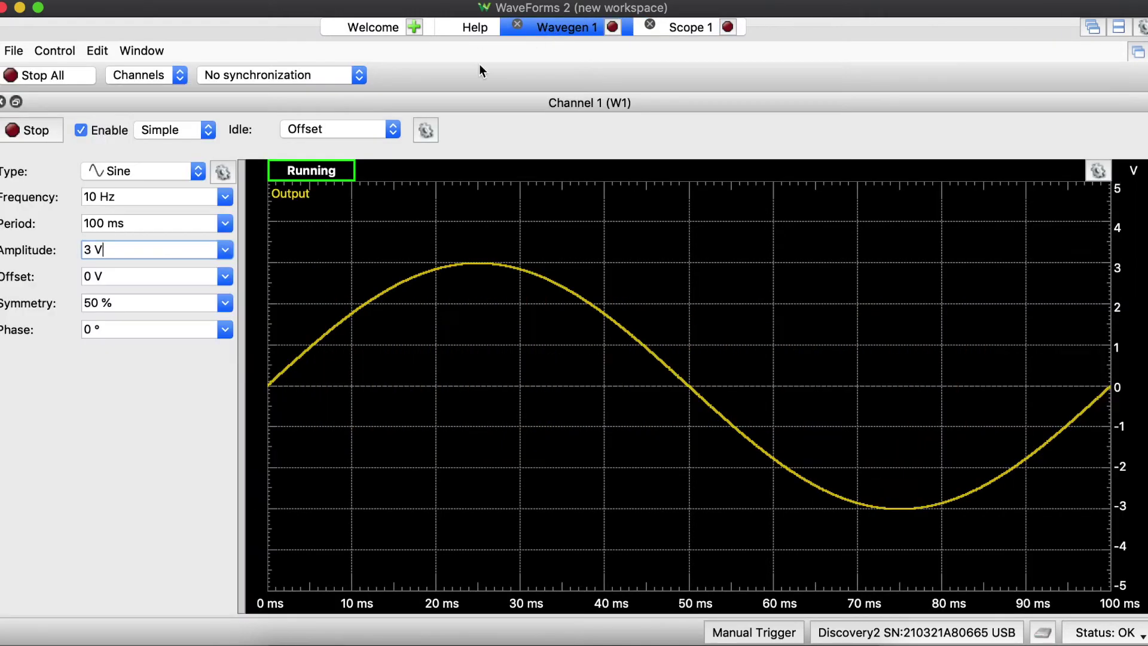
pyautogui.click(229, 198)
pyautogui.click(209, 242)
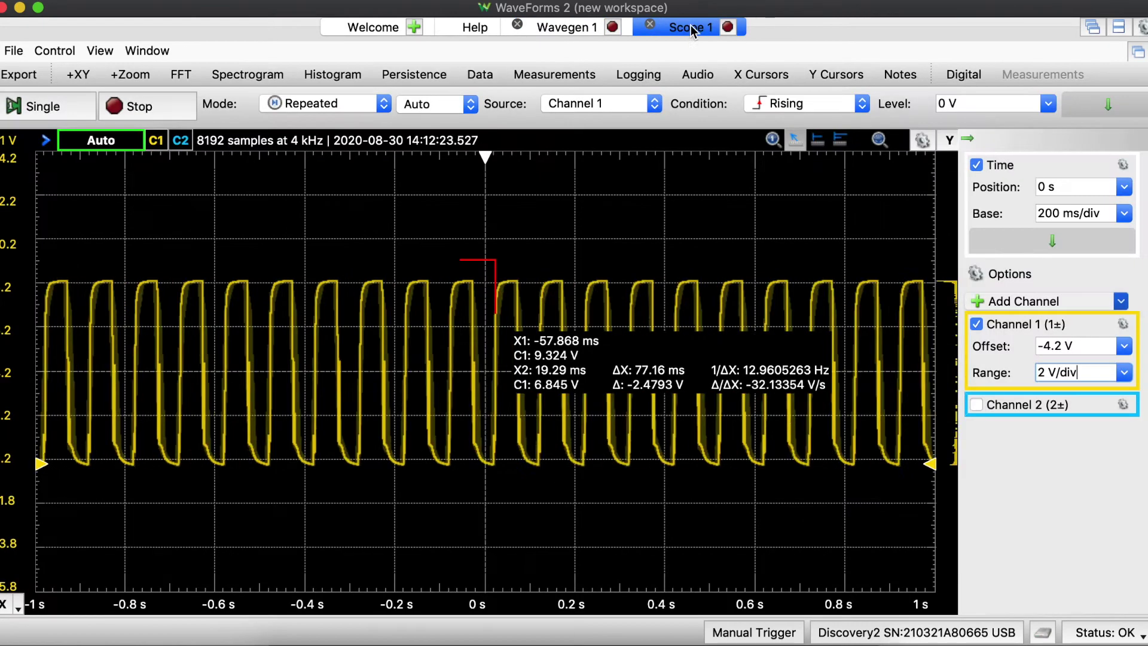
pyautogui.click(688, 27)
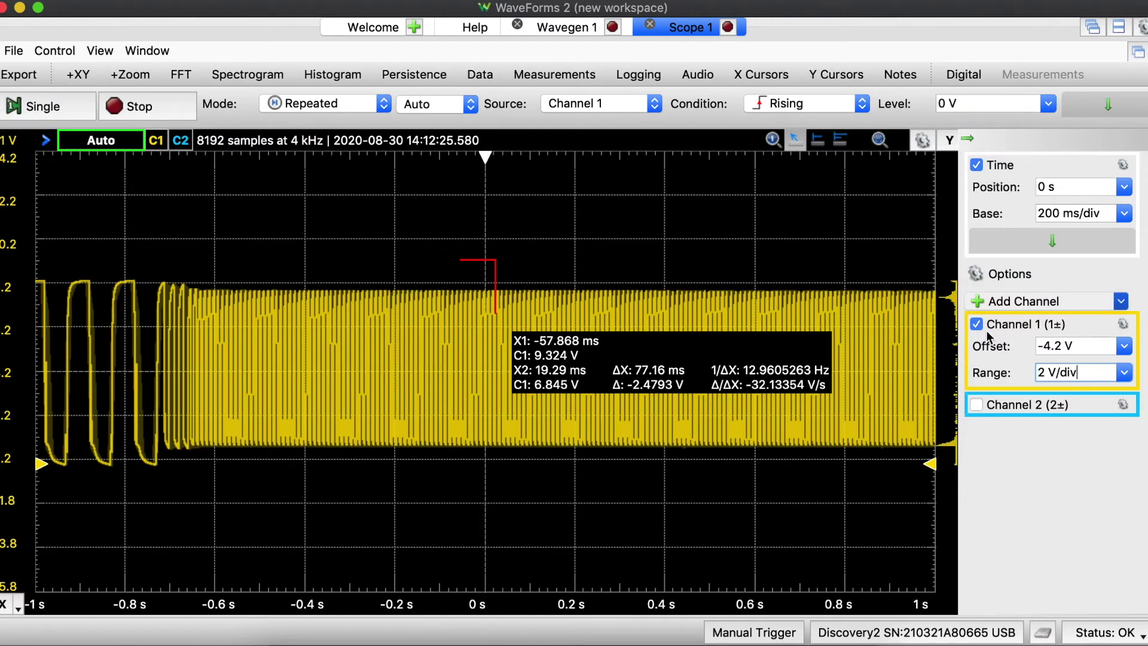
pyautogui.click(1124, 213)
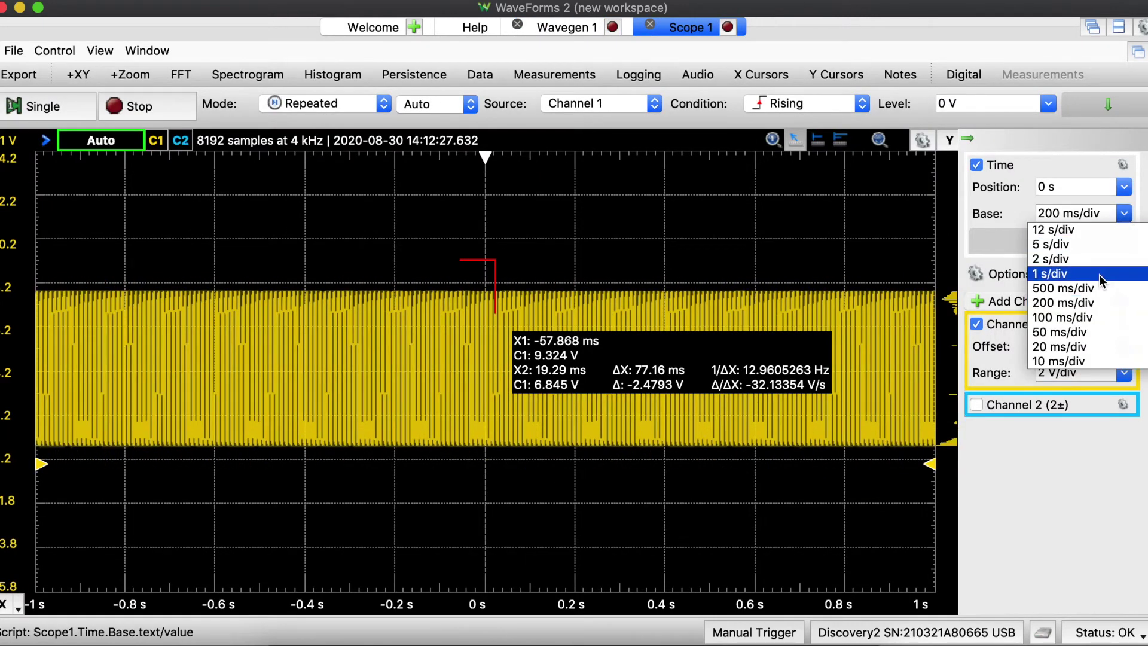
pyautogui.click(1096, 345)
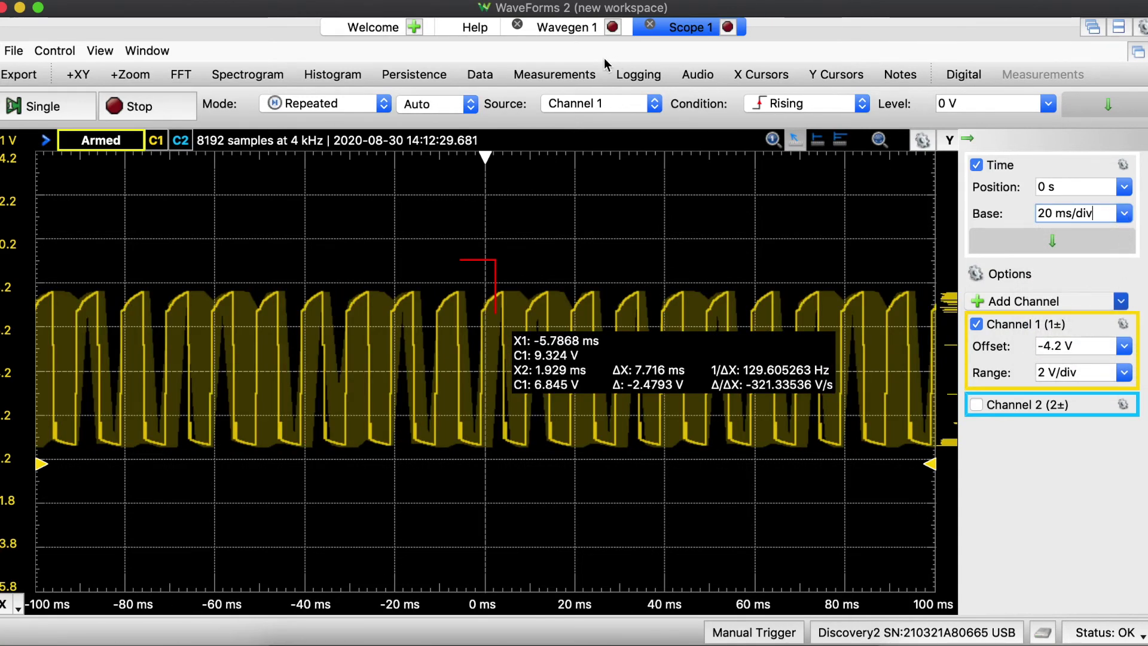
# - Raise the 100 Hz sine's amplitude to 5 V and view the output on the scope
pyautogui.click(559, 26)
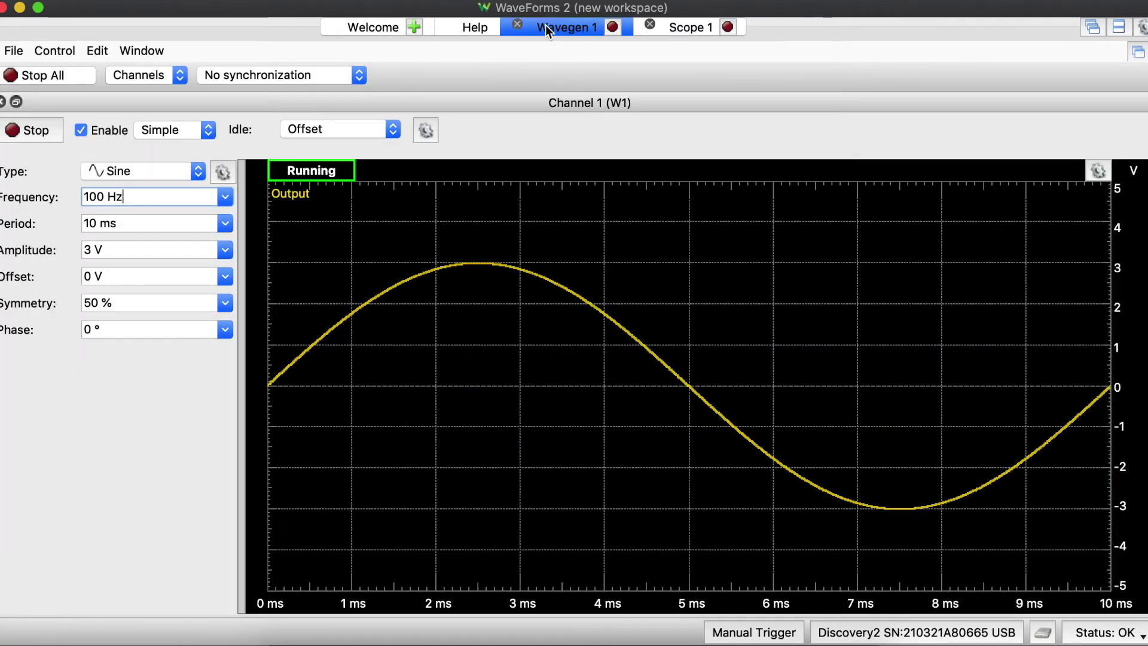
pyautogui.click(225, 251)
pyautogui.scroll(1, 188, 304)
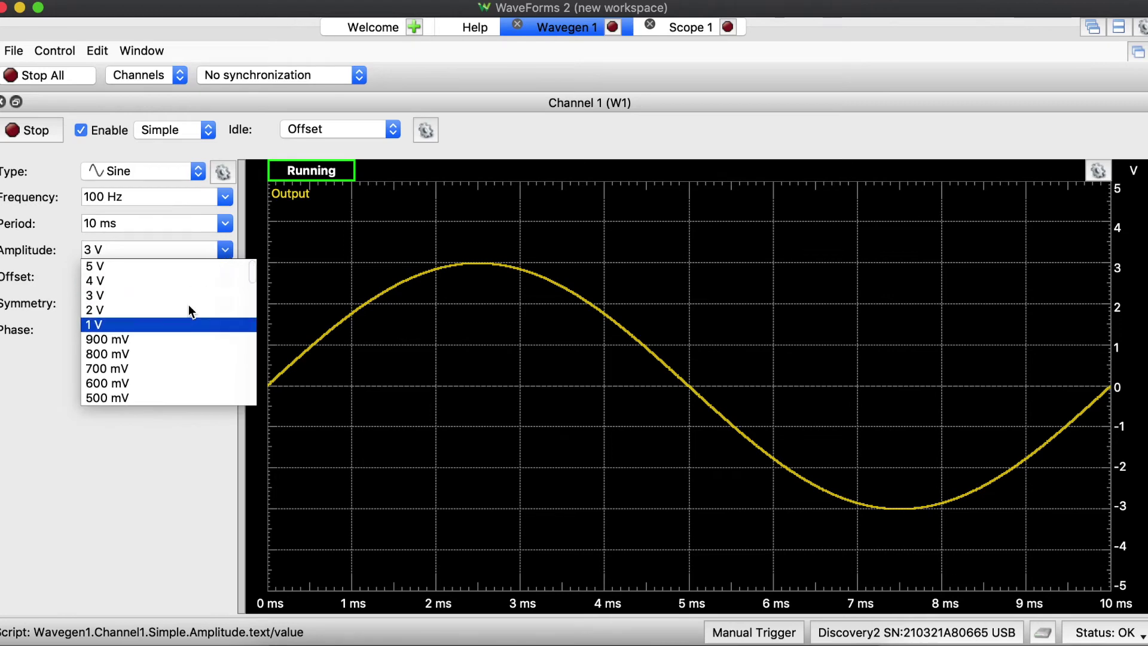
pyautogui.click(138, 266)
pyautogui.click(678, 28)
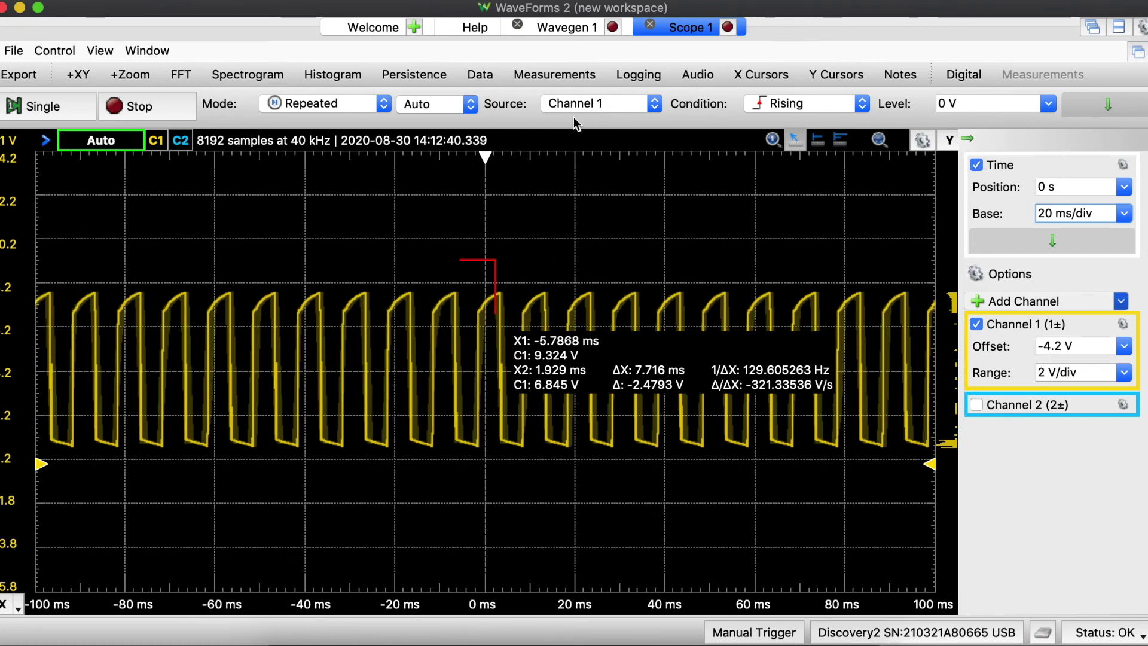
# - Set the generated sine's frequency to 2 kHz and the scope's time base to 2 ms/div
pyautogui.click(566, 27)
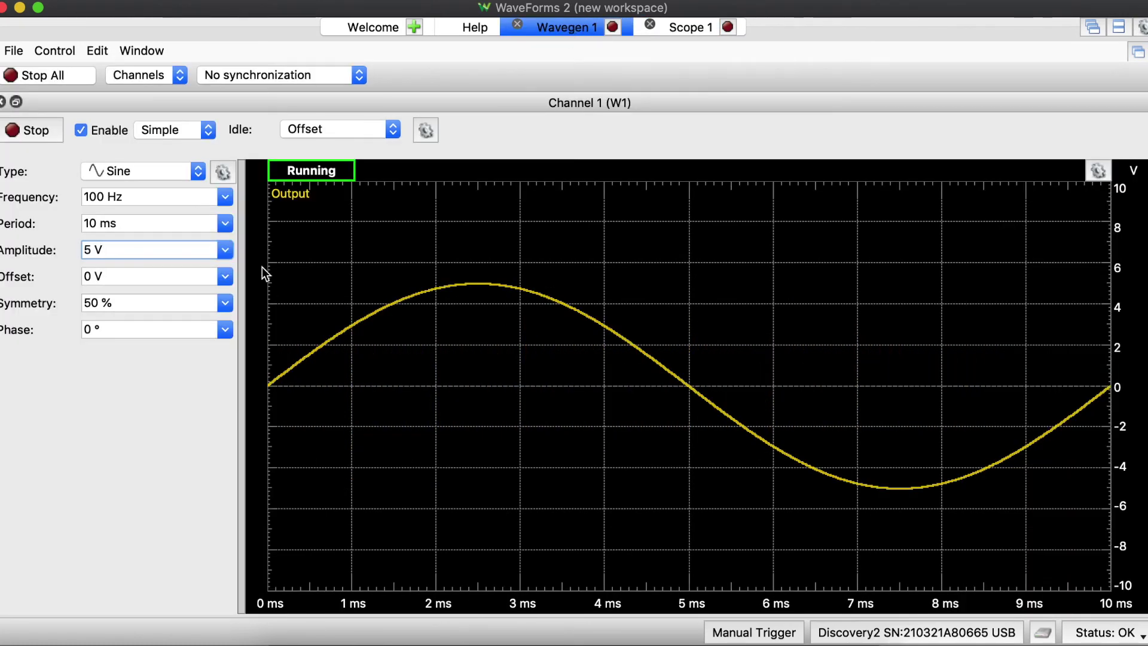
pyautogui.click(227, 199)
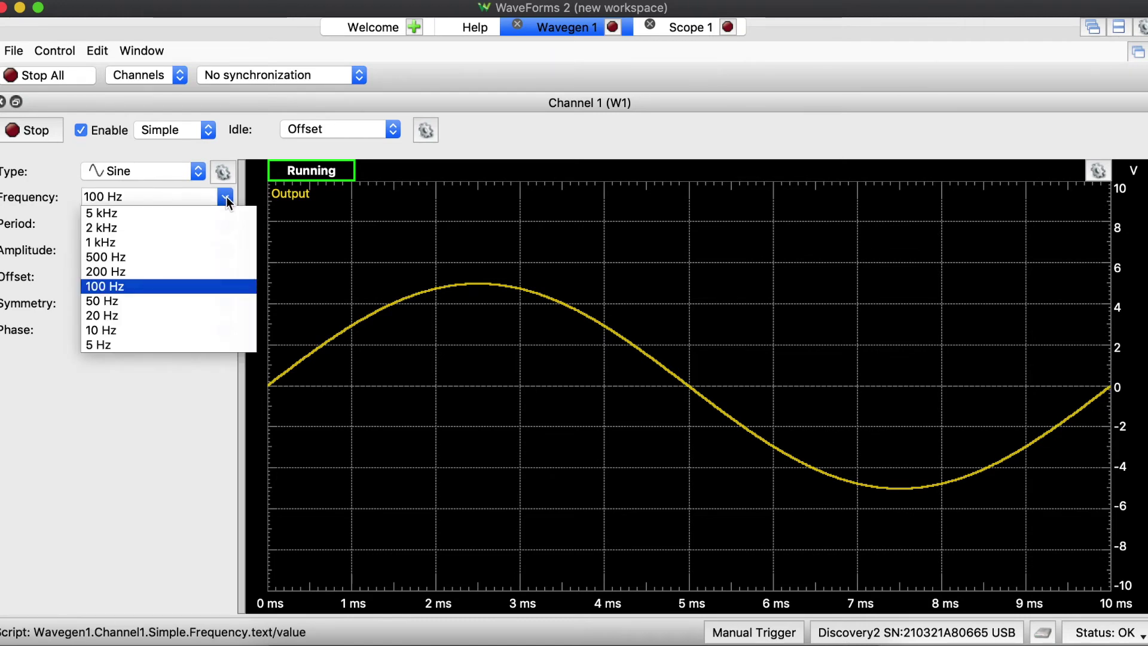
pyautogui.click(227, 200)
pyautogui.click(224, 198)
pyautogui.scroll(2, 217, 275)
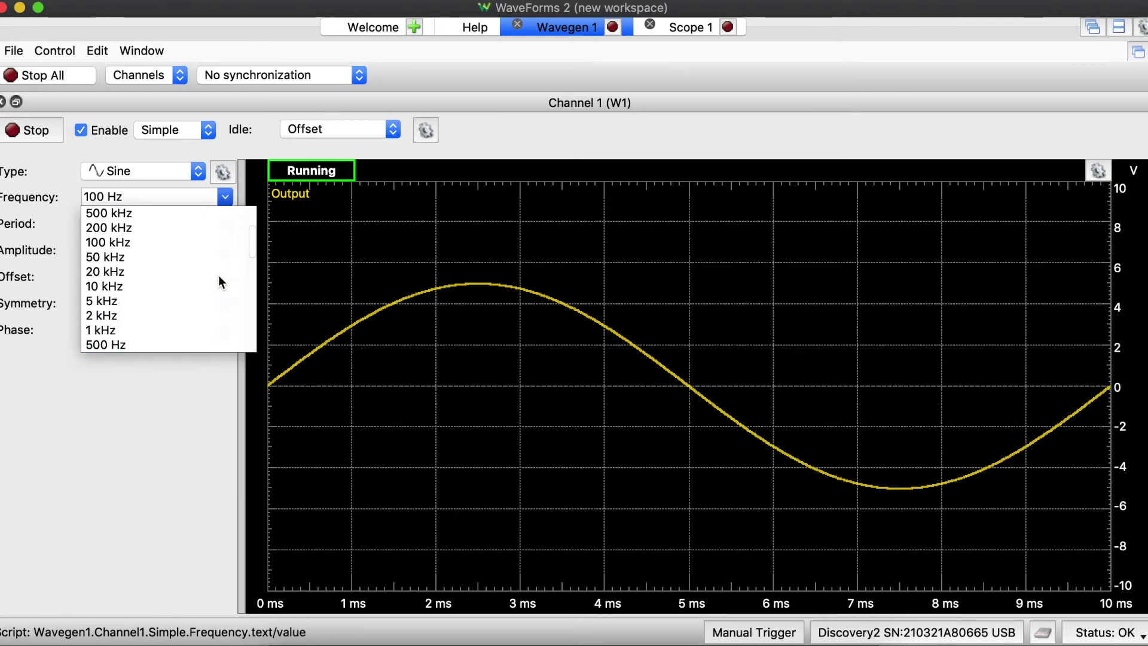
pyautogui.click(163, 317)
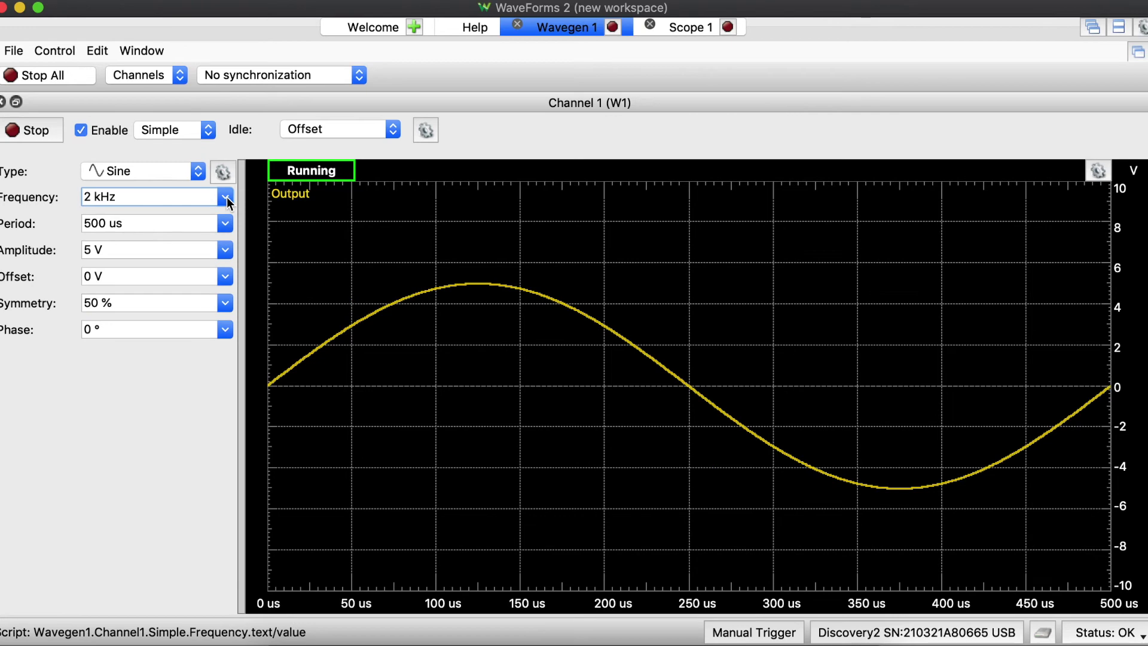
pyautogui.click(675, 27)
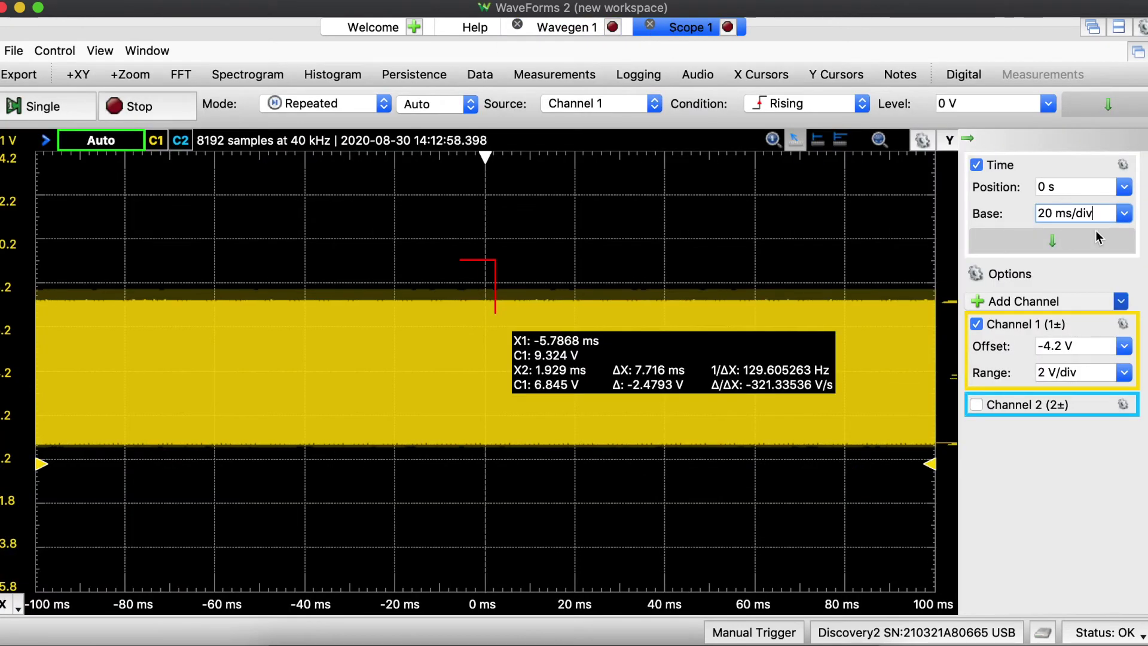
pyautogui.click(1070, 213)
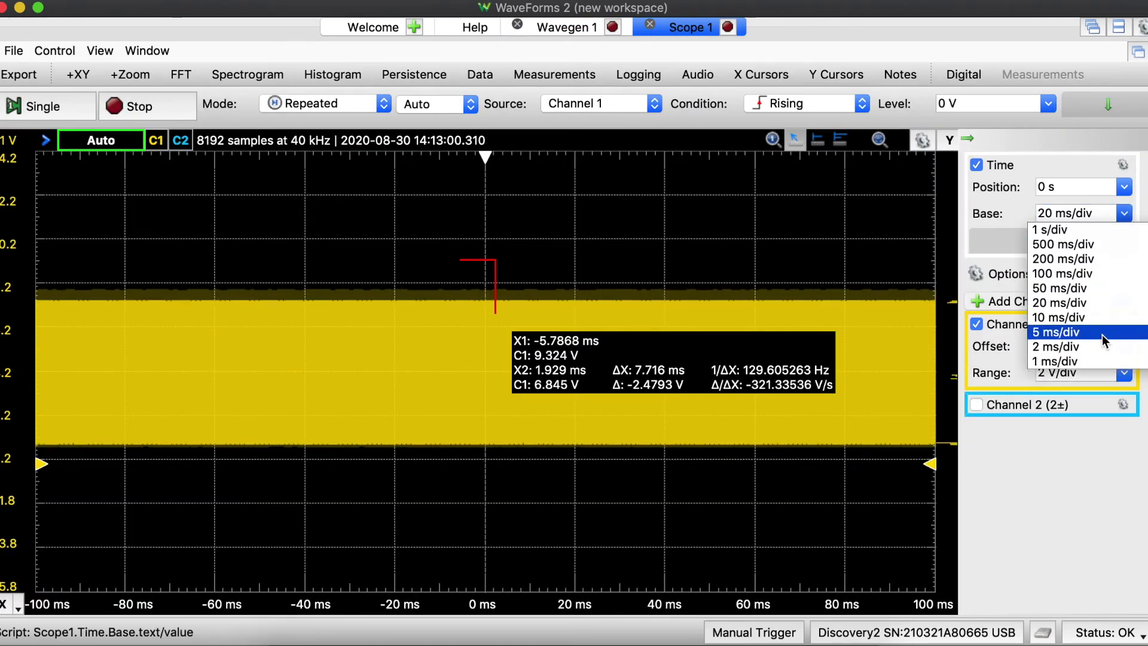
pyautogui.click(1081, 348)
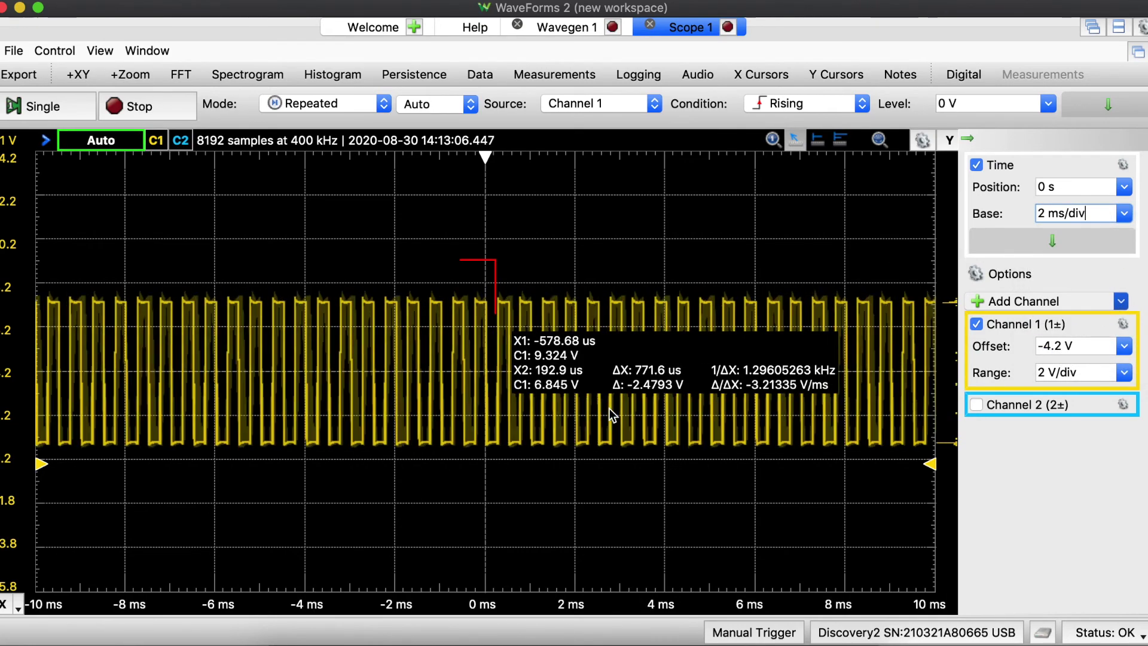
# - Lower the 2 kHz sine's amplitude to 700 mV and view the output on the scope
pyautogui.click(559, 27)
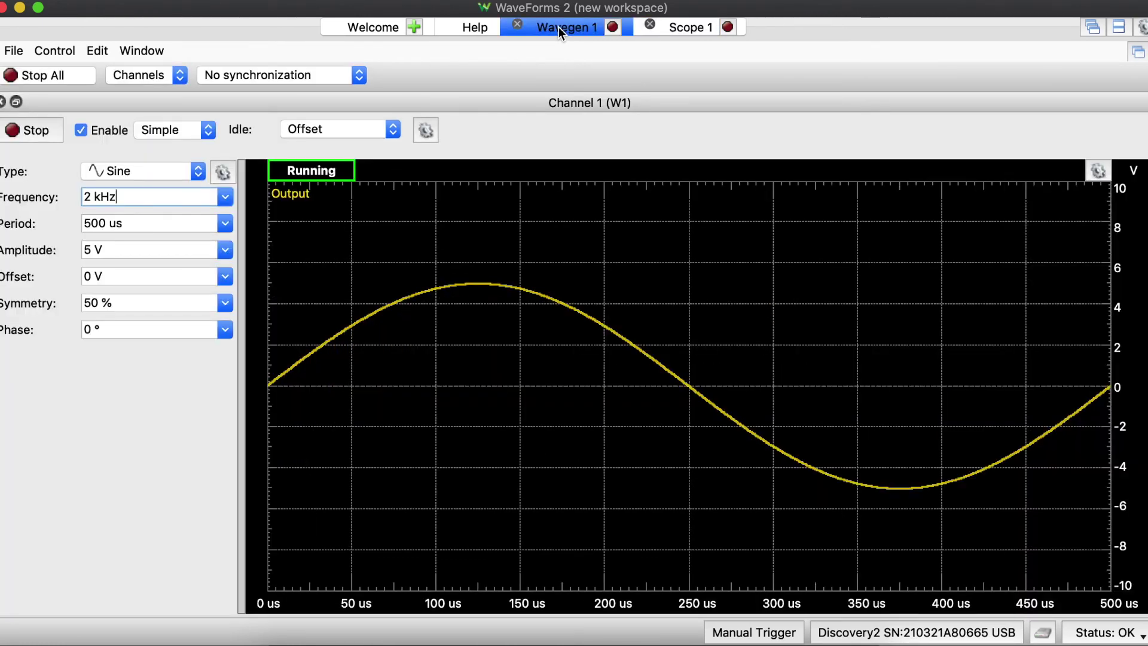
pyautogui.click(221, 252)
pyautogui.click(207, 366)
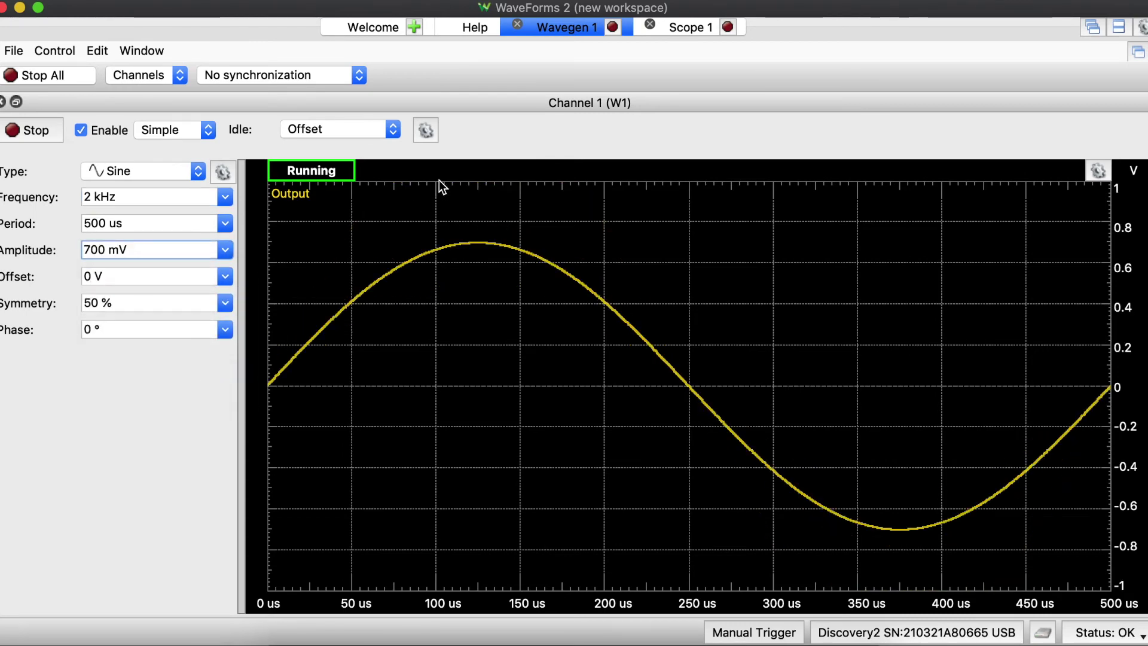
pyautogui.click(686, 26)
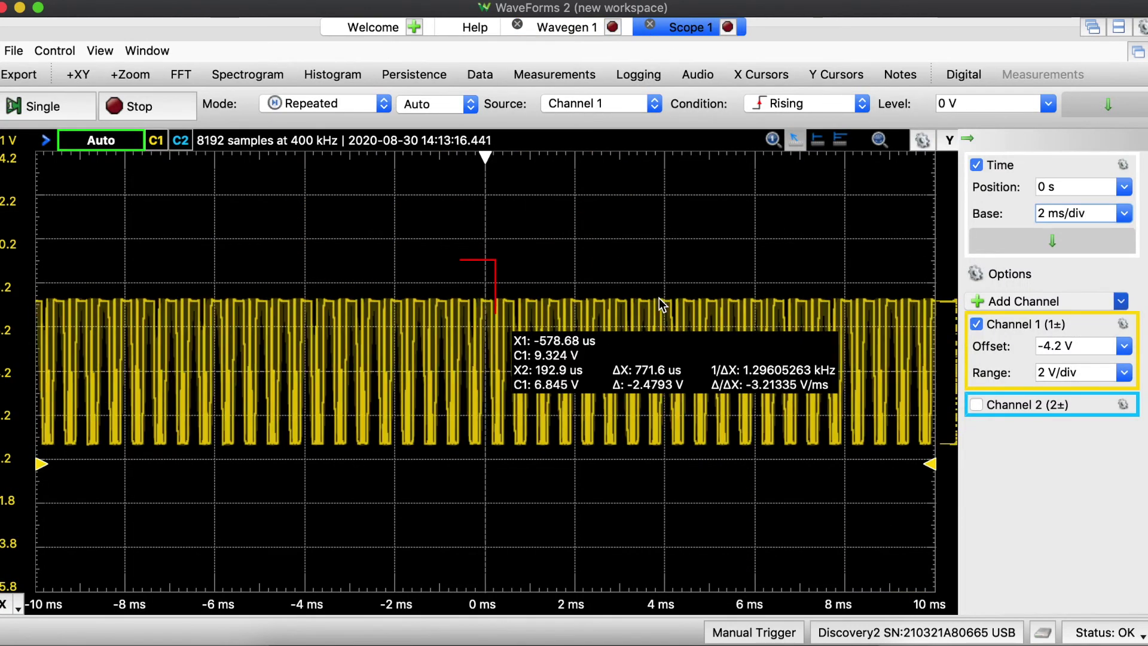
# - Lower the 2 kHz sine's amplitude to 400 mV and view the output on the scope
pyautogui.click(567, 26)
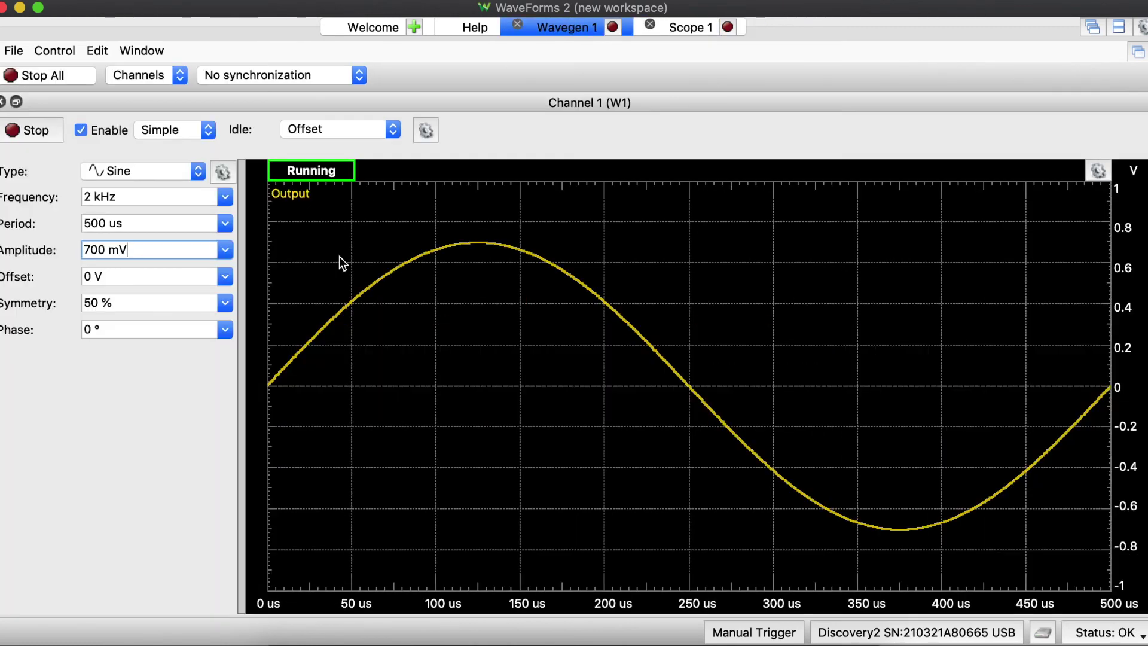
pyautogui.click(223, 248)
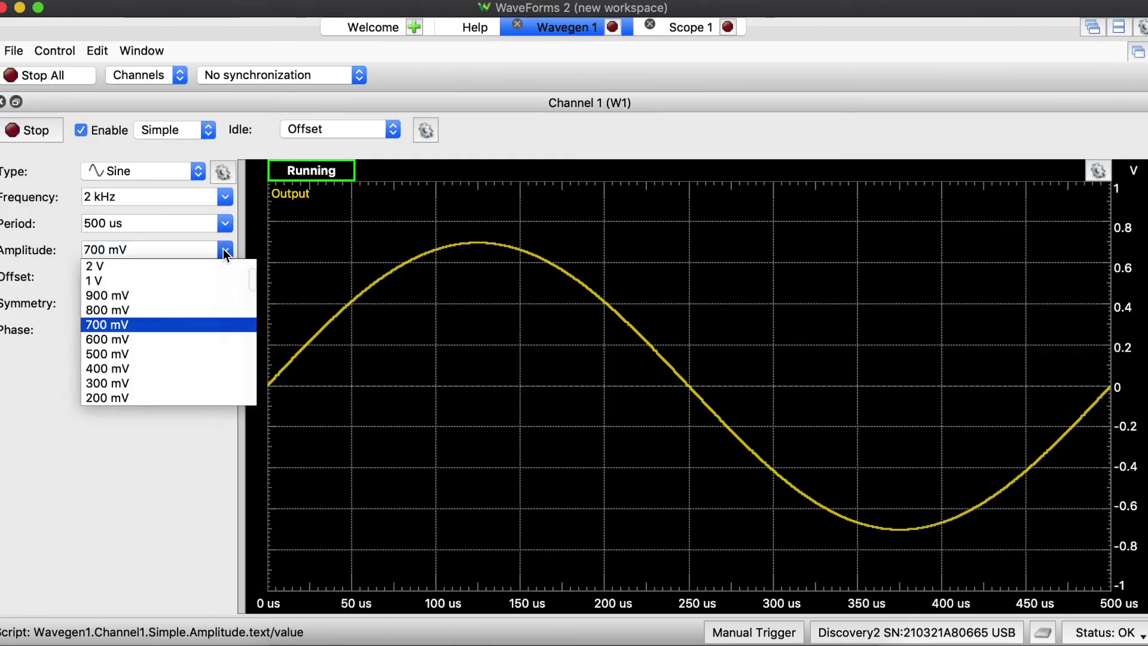
pyautogui.click(211, 367)
pyautogui.click(676, 28)
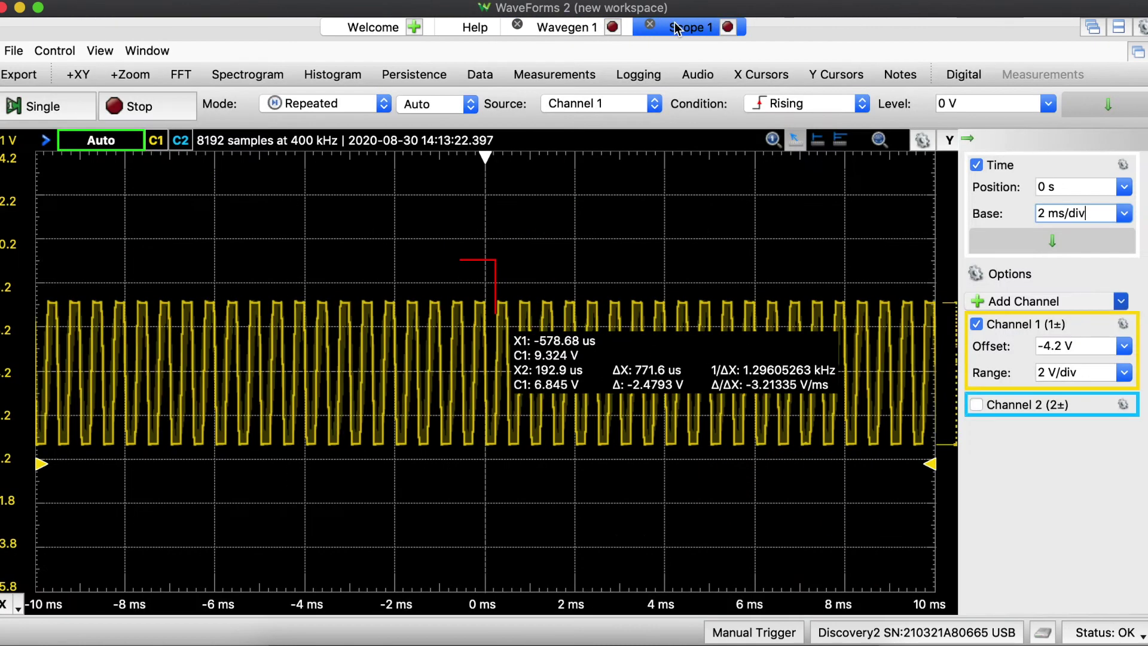
# - Set the generated sine's frequency to 50 Hz and view the amplifier's output on the scope
pyautogui.click(562, 28)
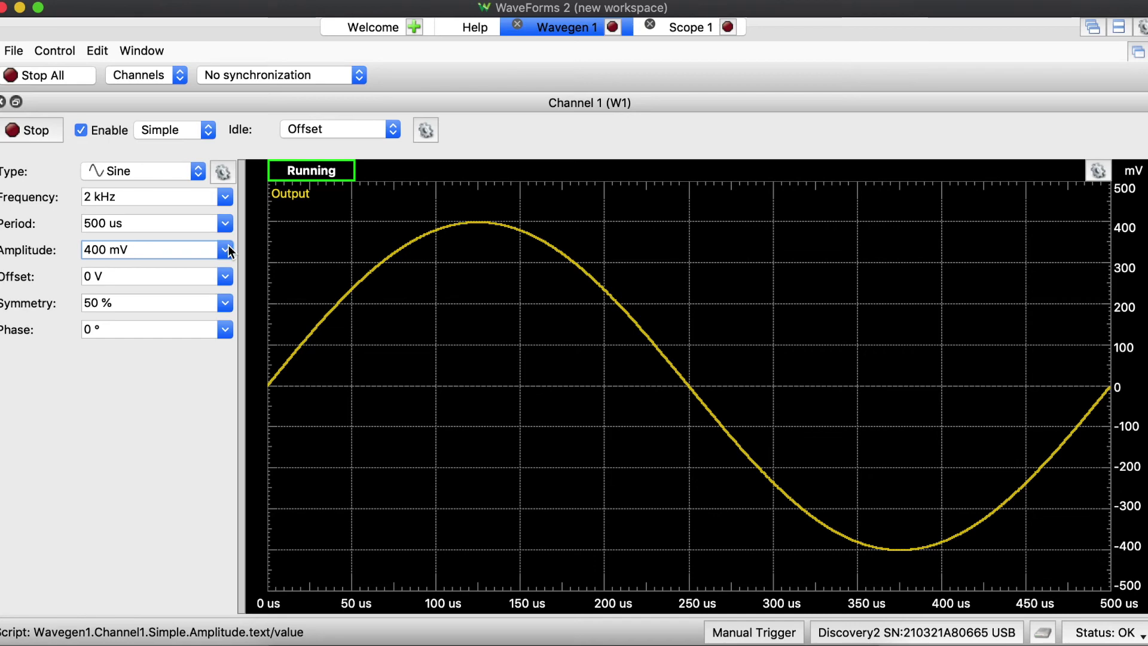
pyautogui.click(225, 197)
pyautogui.scroll(-6, 218, 306)
pyautogui.click(187, 238)
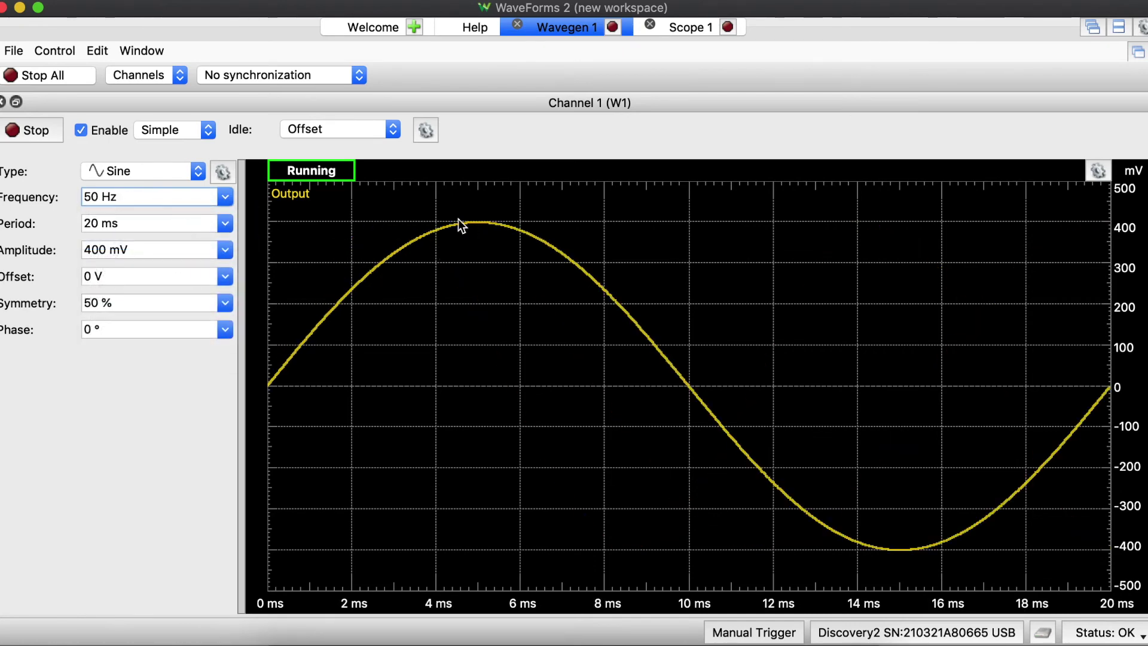
pyautogui.click(688, 27)
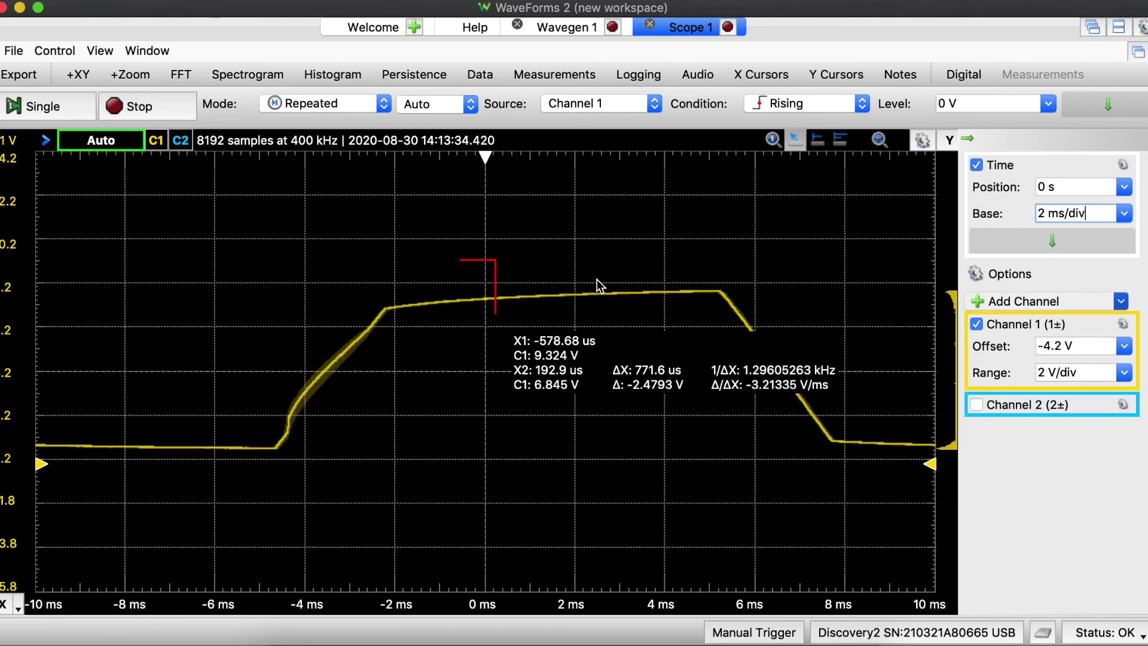
# - Lower the 50 Hz sine's amplitude to 100 mV and view the output on the scope
pyautogui.click(559, 28)
pyautogui.click(224, 250)
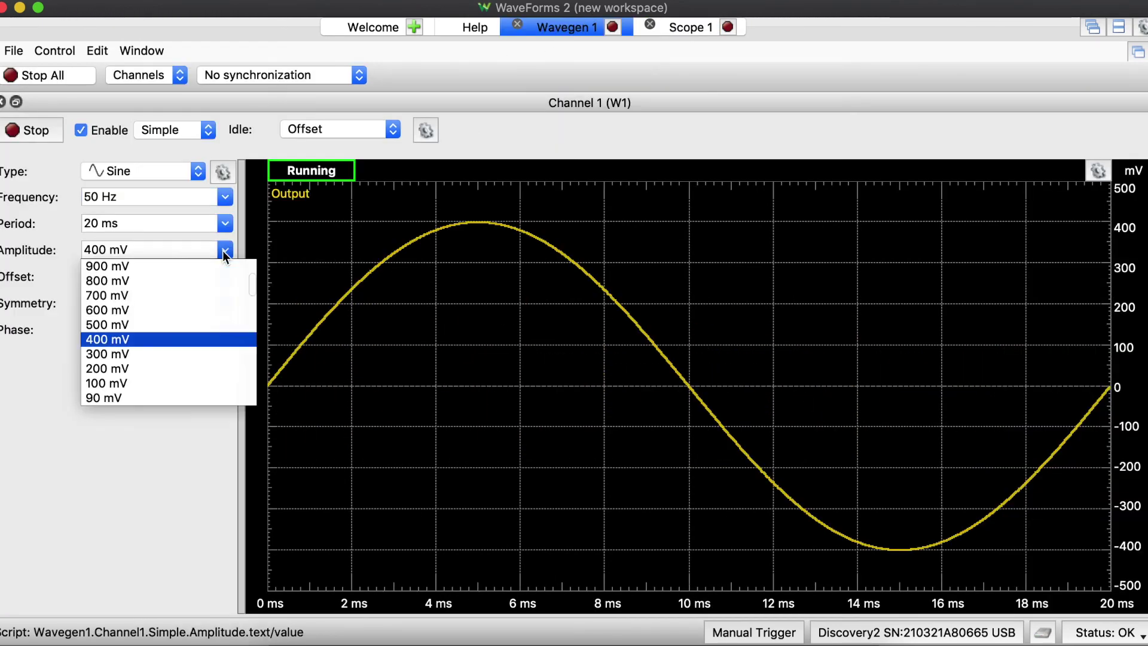
pyautogui.click(195, 382)
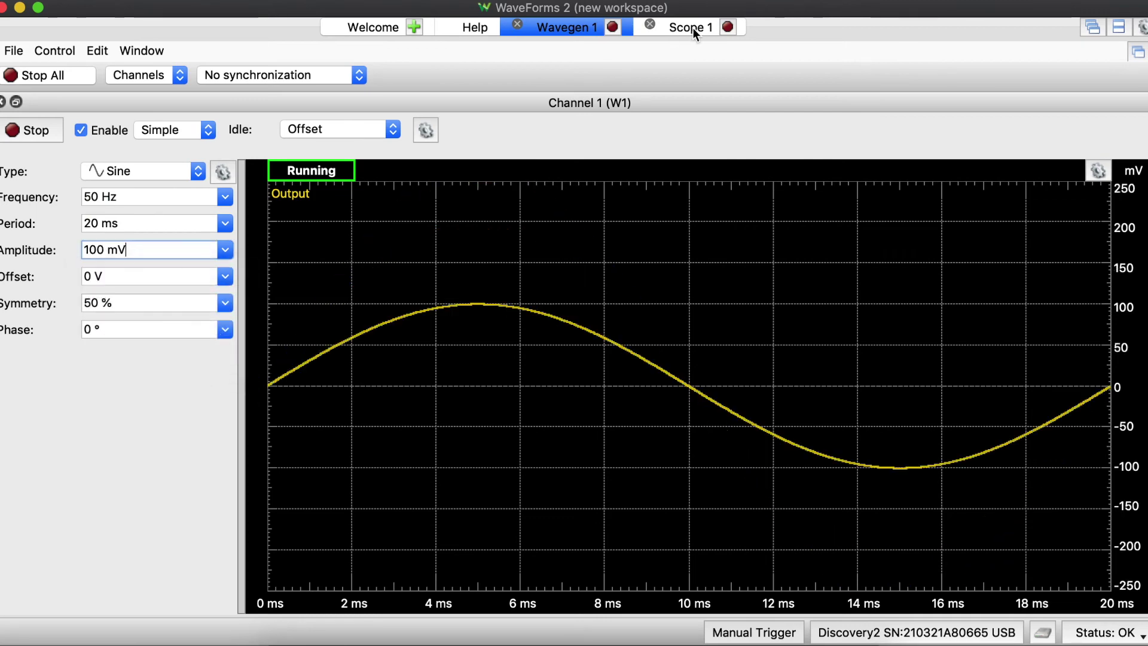
pyautogui.click(672, 28)
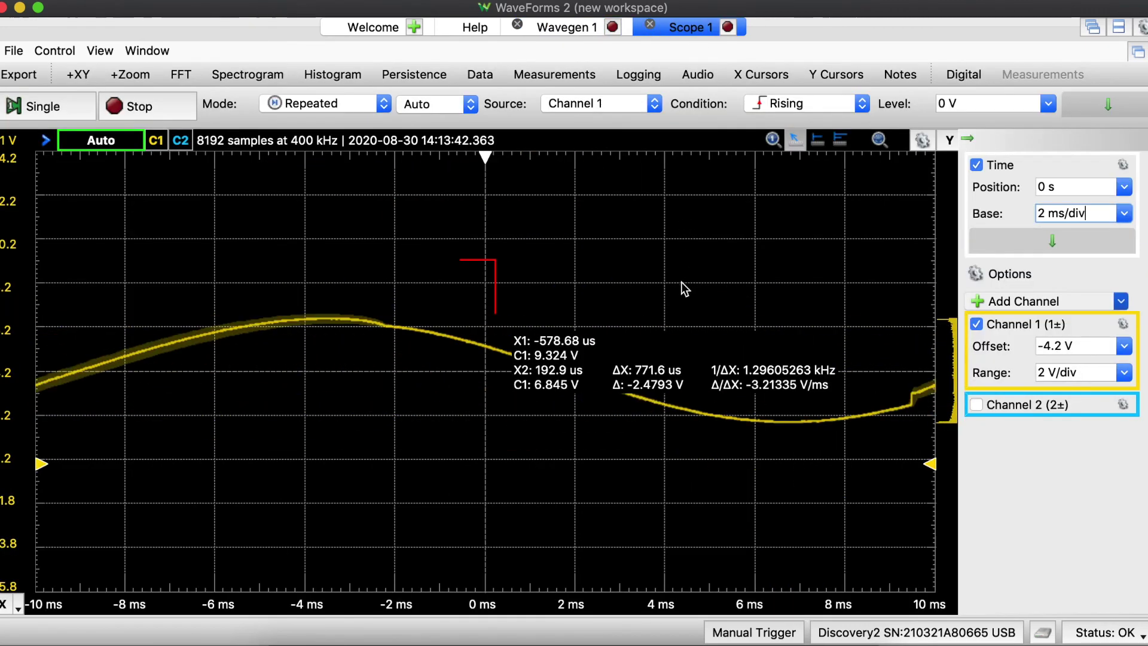
# - Set the generated sine's frequency to 200 Hz and stop the scope's acquisition on the resulting output waveform
pyautogui.click(556, 28)
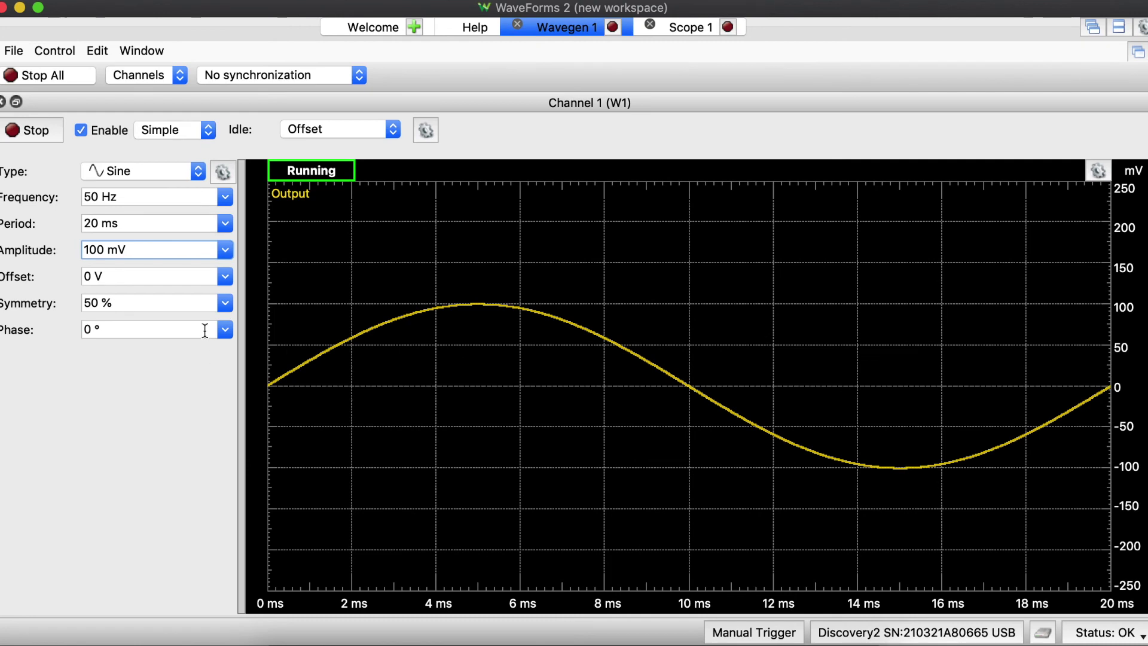
pyautogui.click(225, 196)
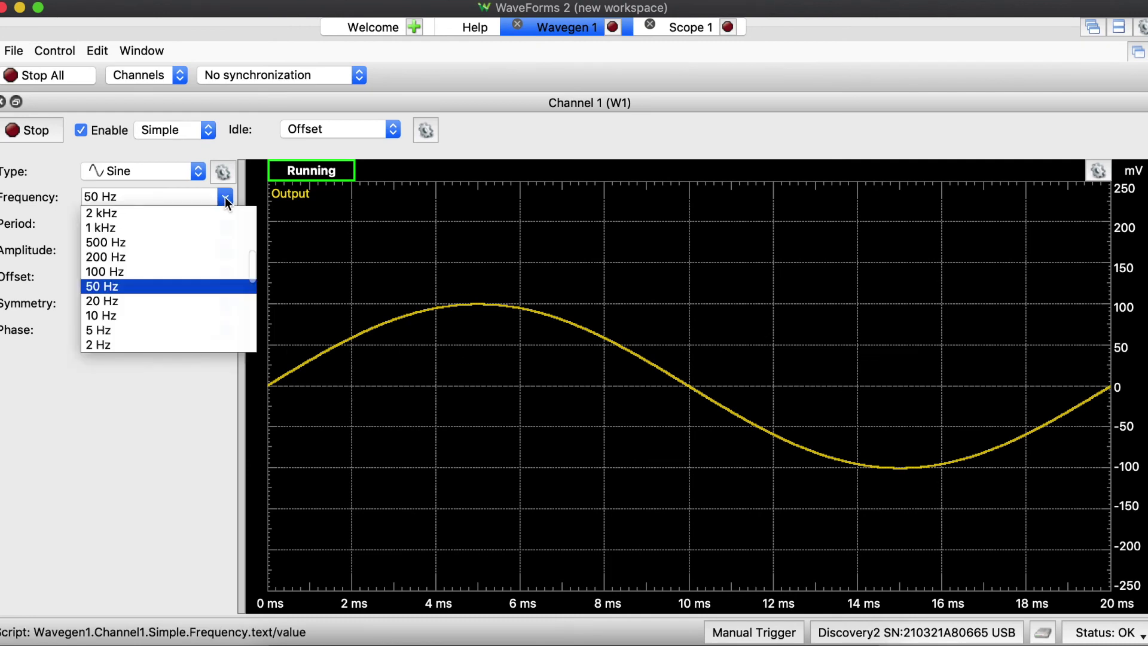
pyautogui.click(202, 261)
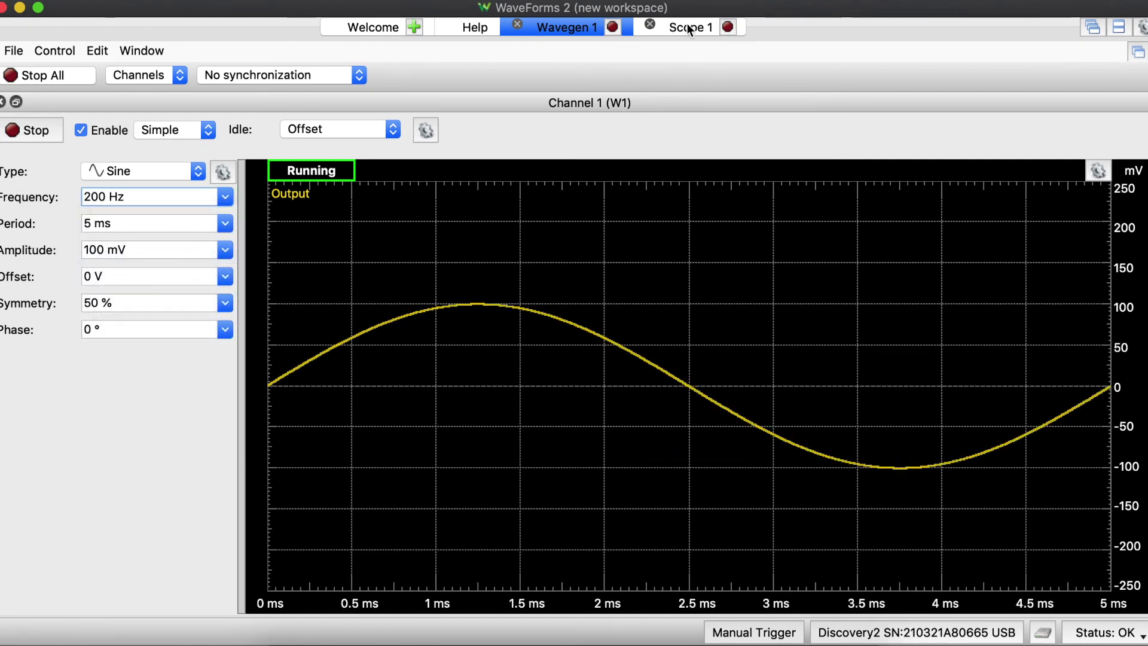
pyautogui.click(688, 28)
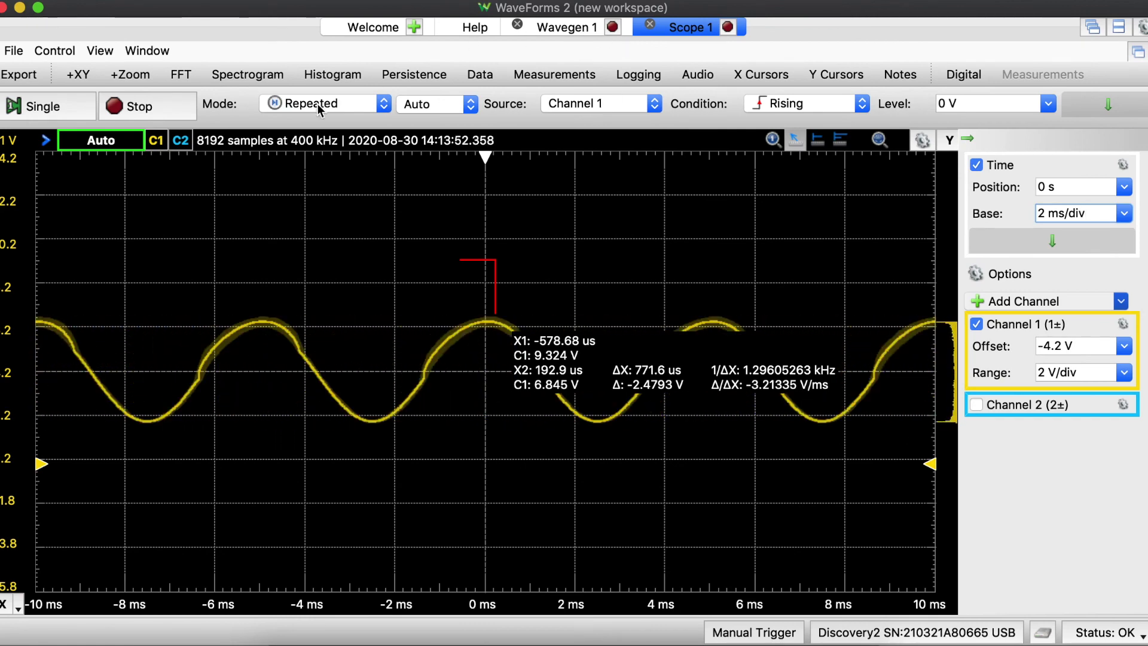
pyautogui.click(174, 110)
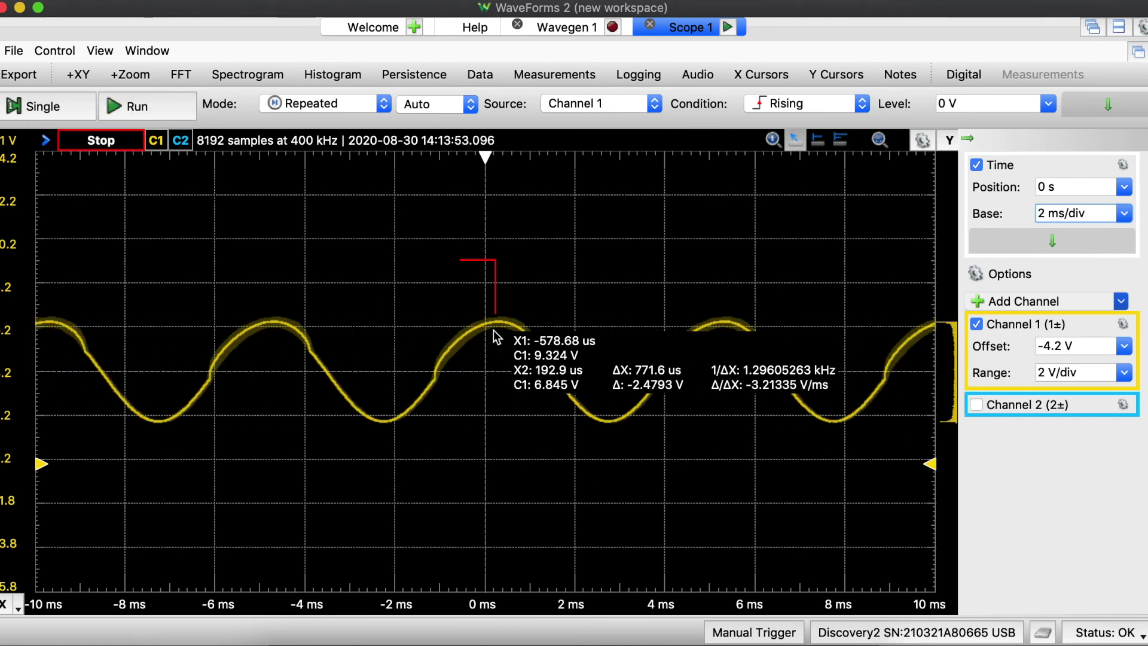
pyautogui.click(549, 28)
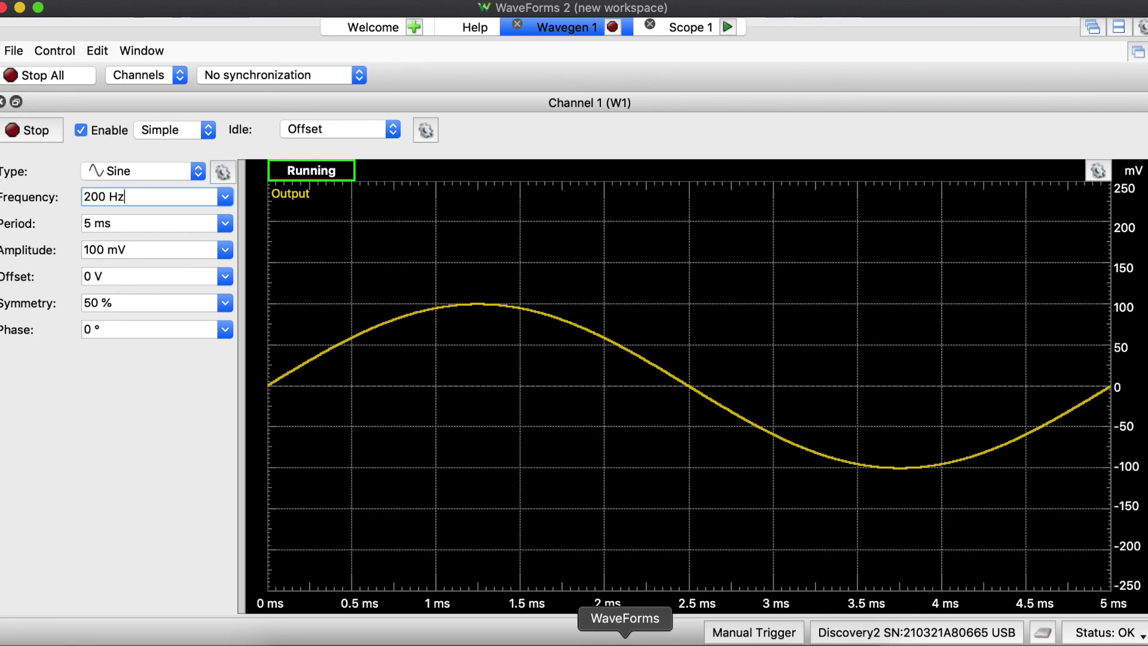
pyautogui.click(676, 643)
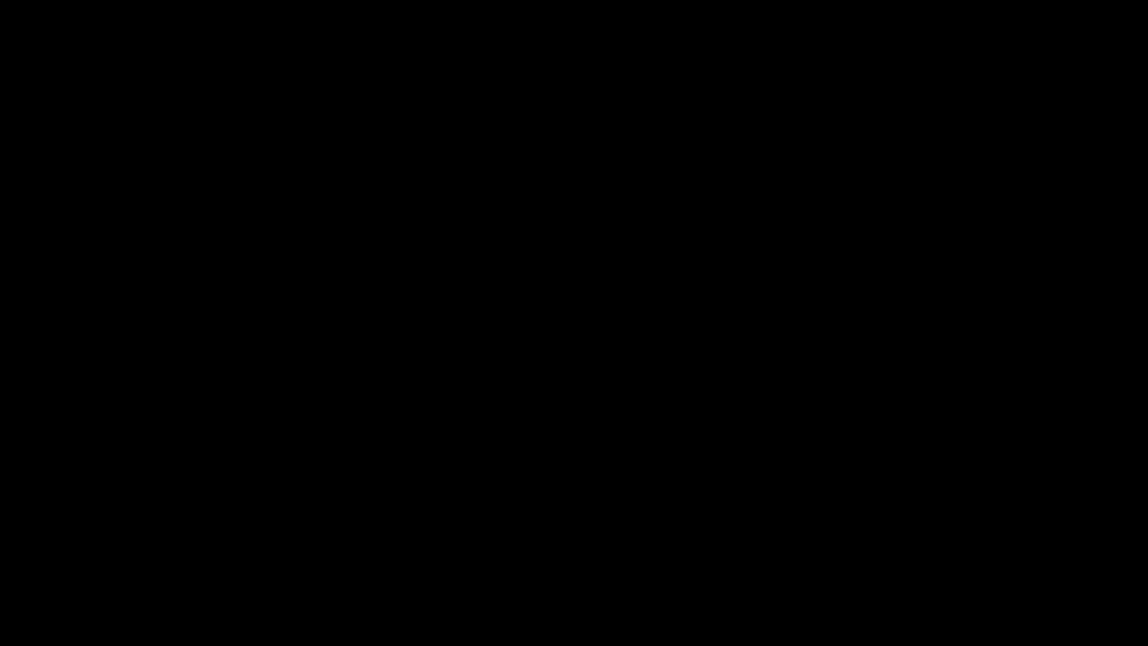